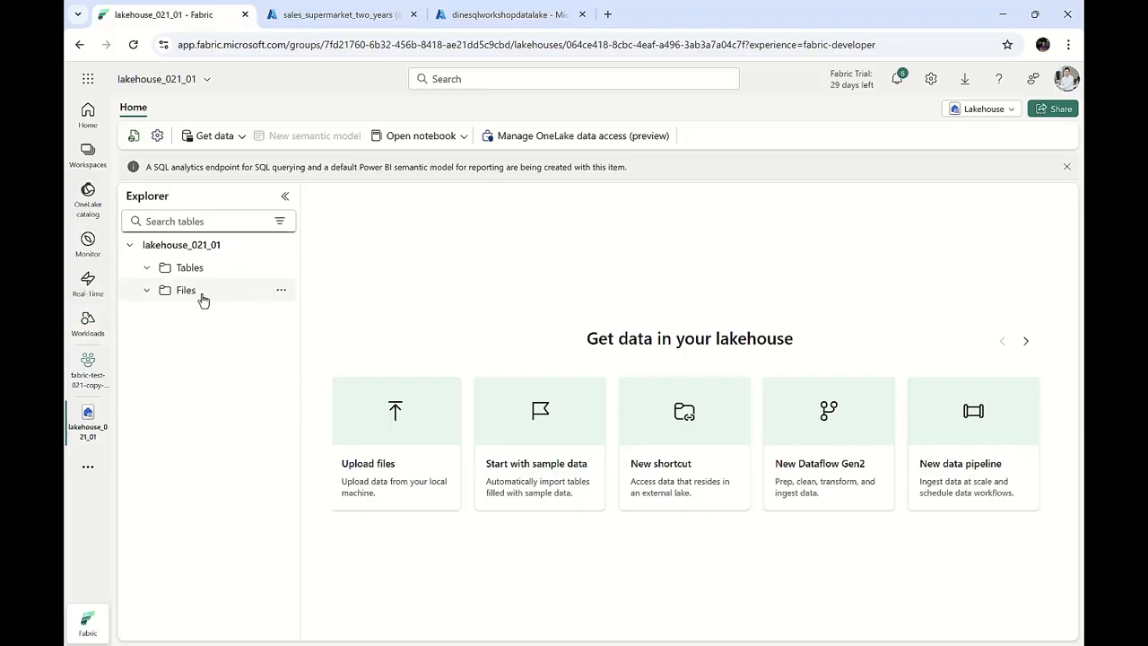
Create and open a subfolder named sales under the lakehouse's Files, and return to the fabric-test-021-copy-job workspace
{"action": "left_click", "coordinate": [281, 290]}
{"action": "left_click", "coordinate": [327, 341]}
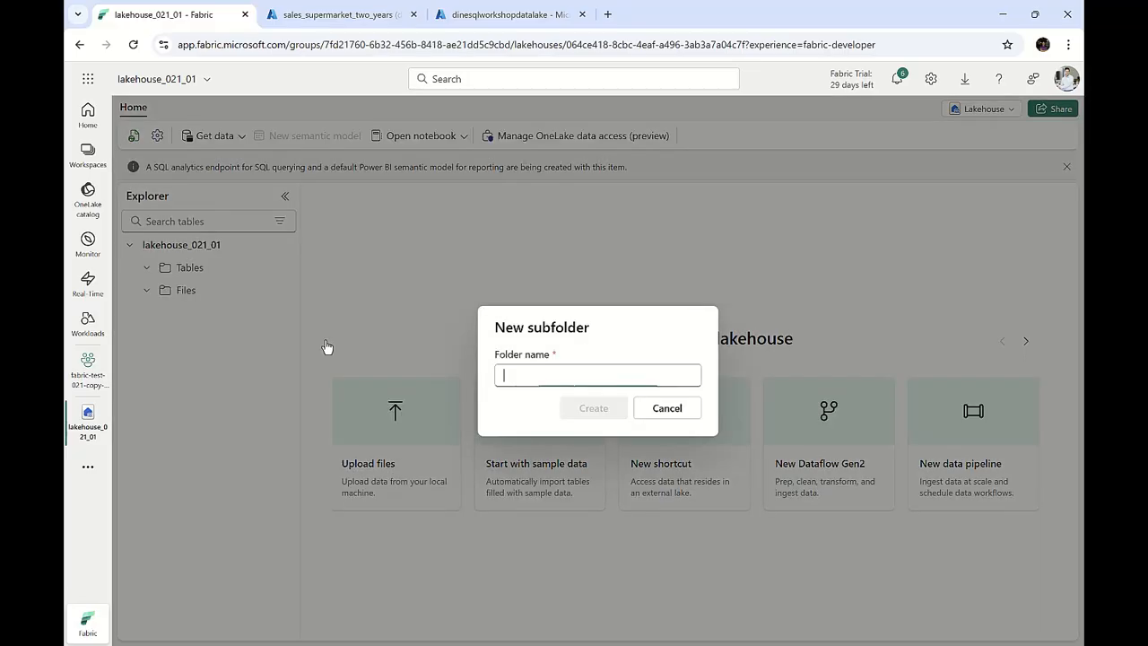
{"action": "type", "text": "sales"}
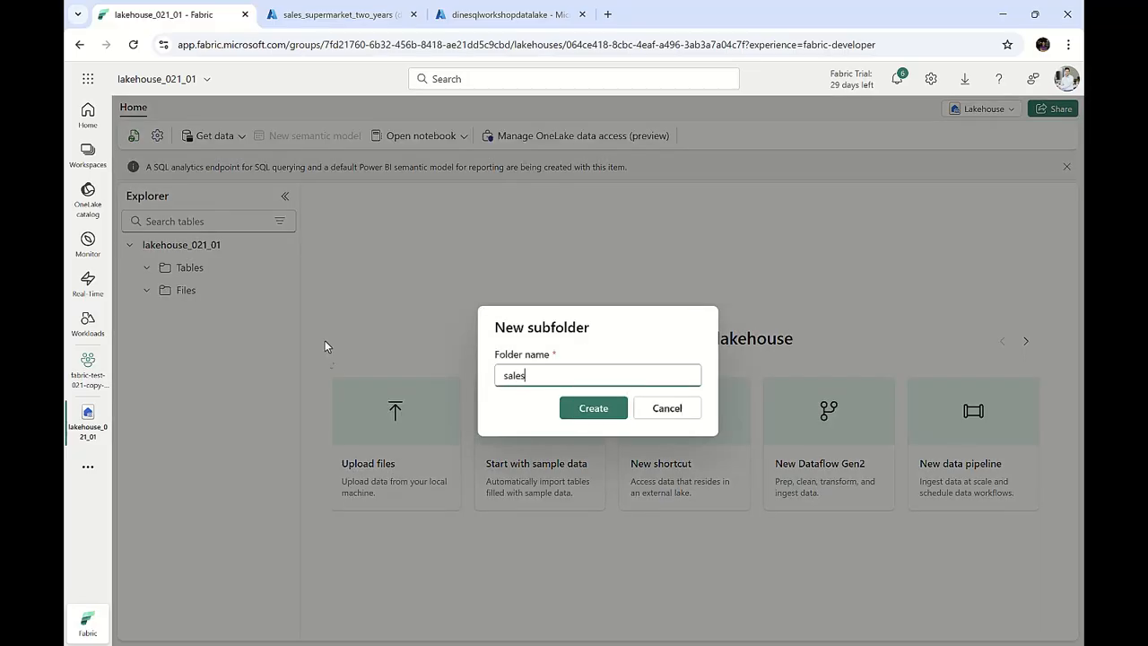
{"action": "left_click", "coordinate": [603, 410]}
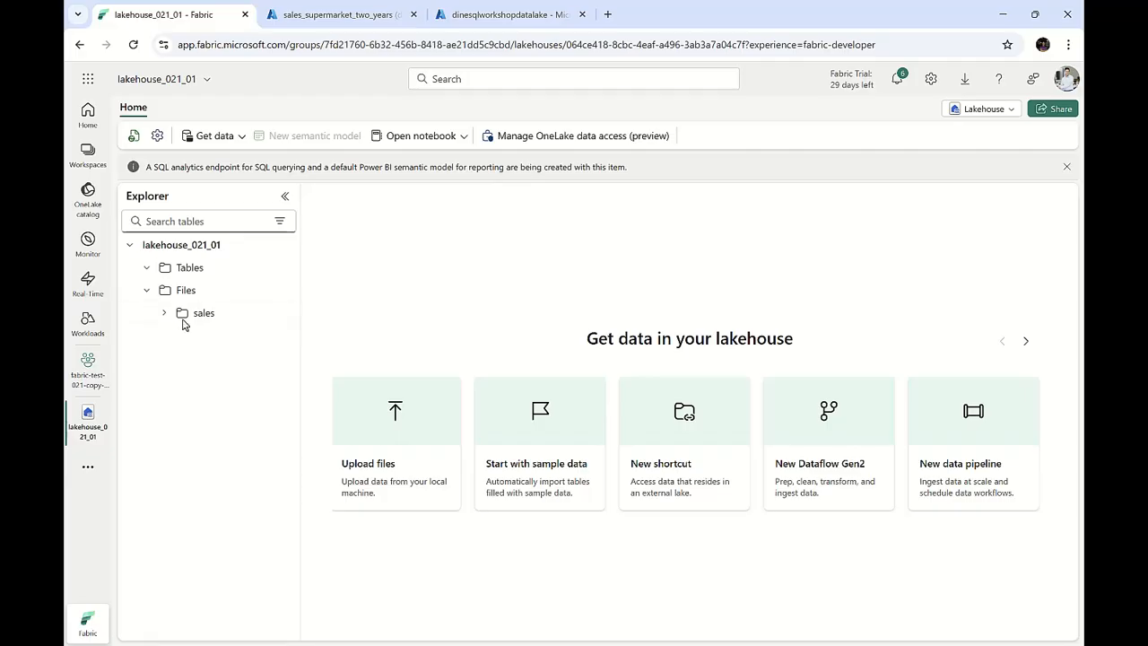
{"action": "left_click", "coordinate": [213, 316]}
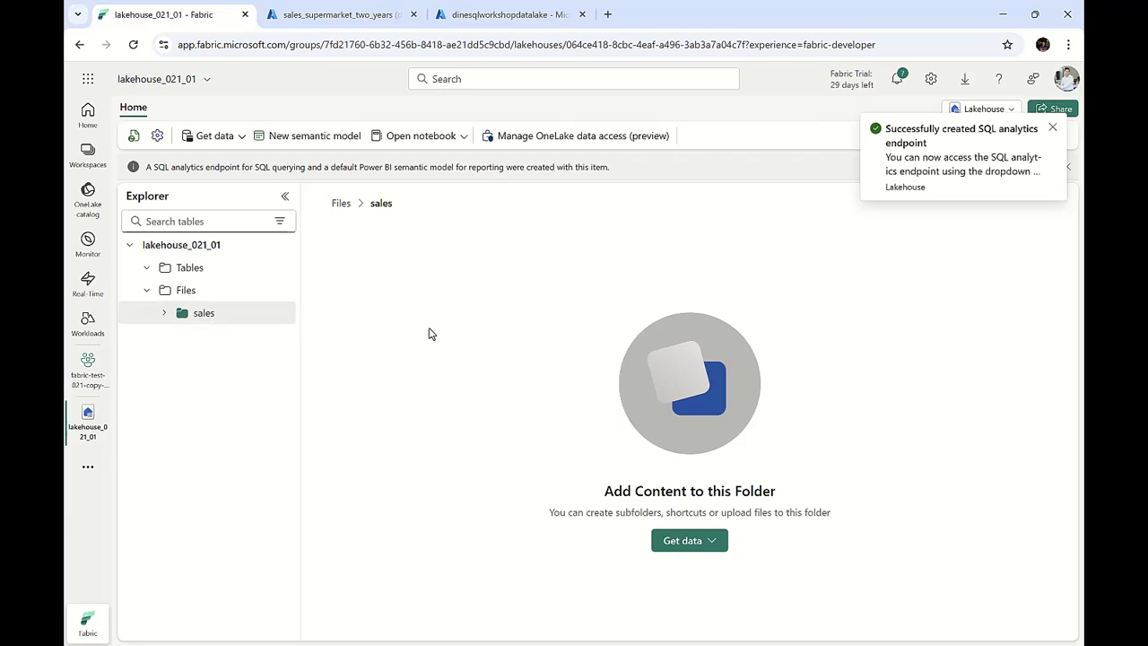
{"action": "left_click", "coordinate": [89, 368]}
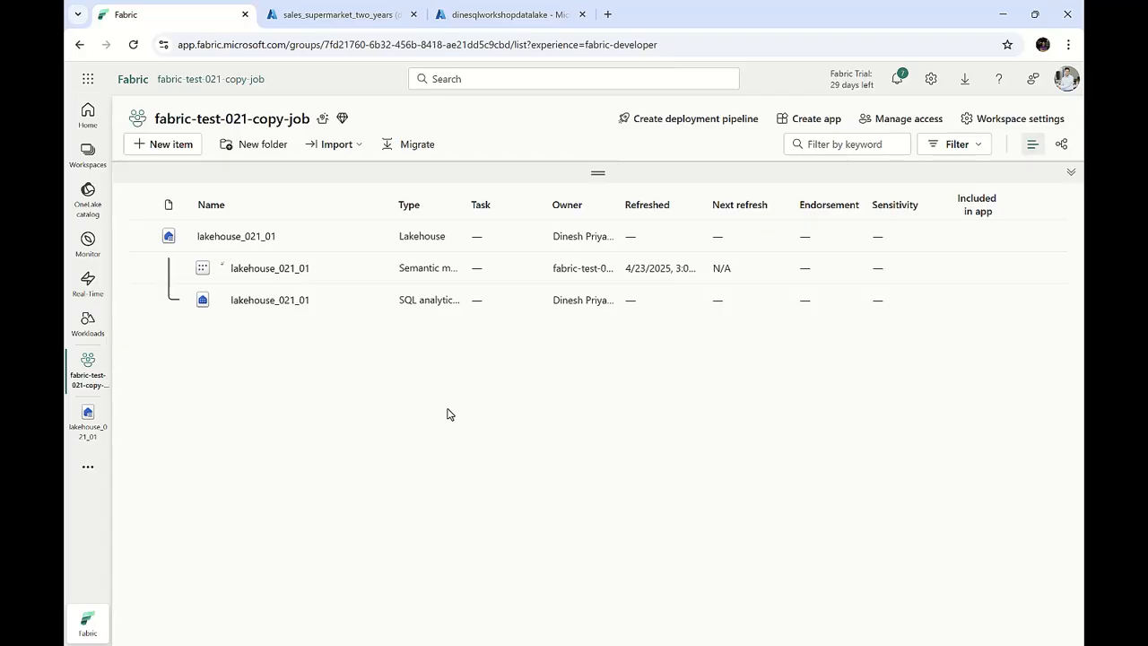
Switch to the Azure portal and examine the files in the sales folder of the dinesqlworkshopdatalake account's salesmonthly container
{"action": "left_click", "coordinate": [523, 16]}
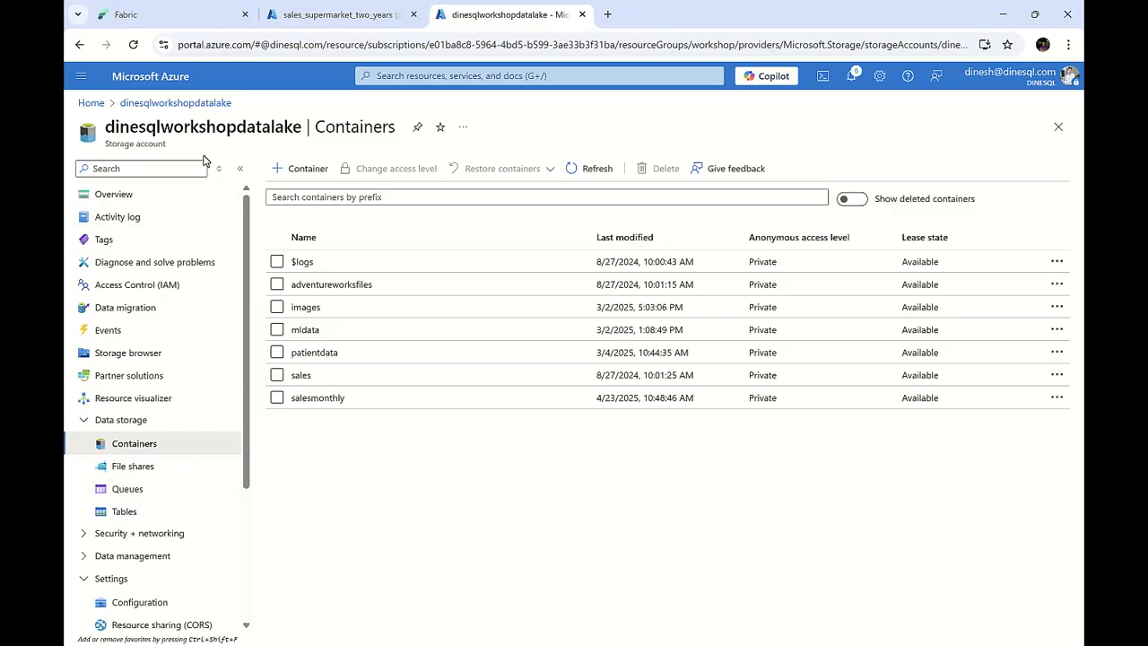
{"action": "double_click", "coordinate": [236, 127]}
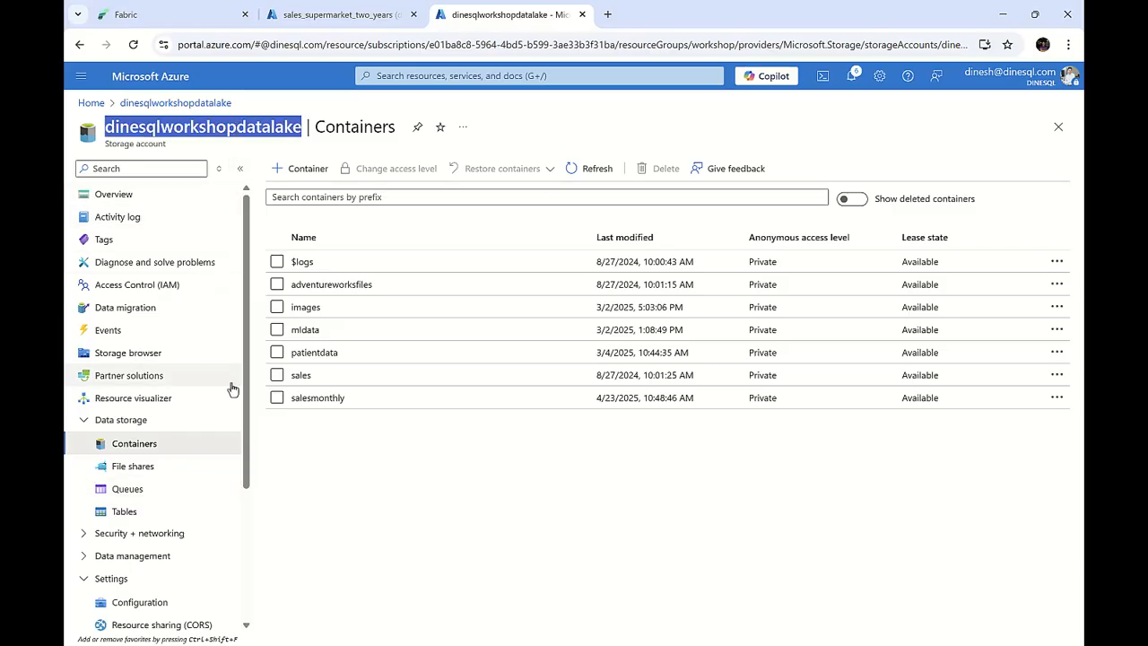
{"action": "left_click", "coordinate": [319, 398]}
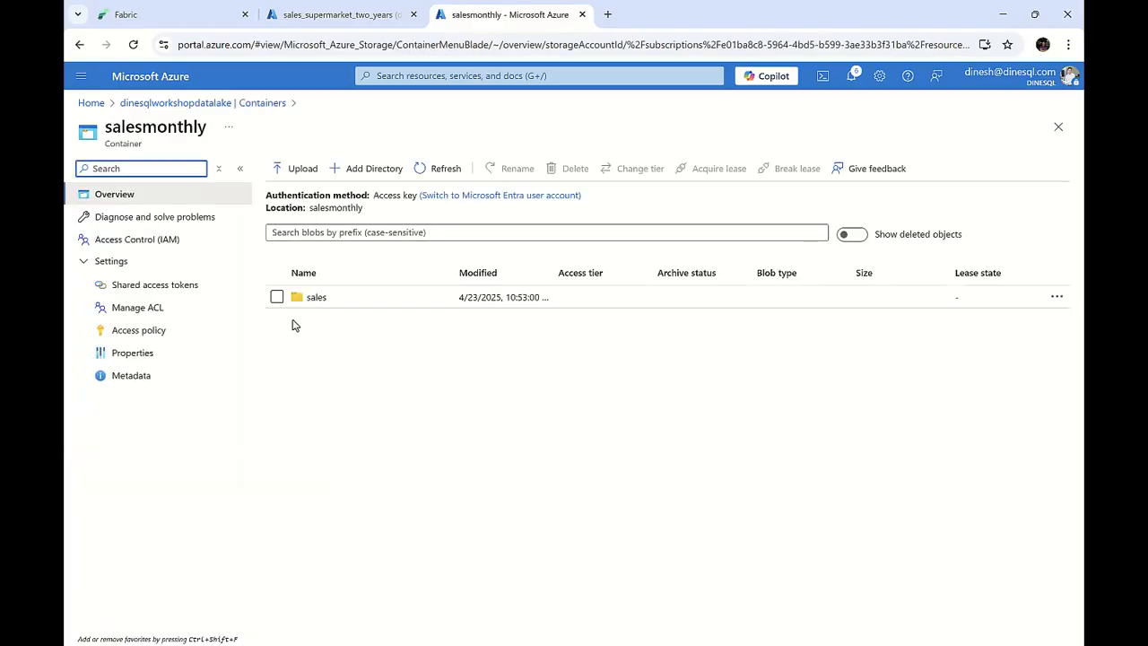
{"action": "left_click", "coordinate": [319, 298]}
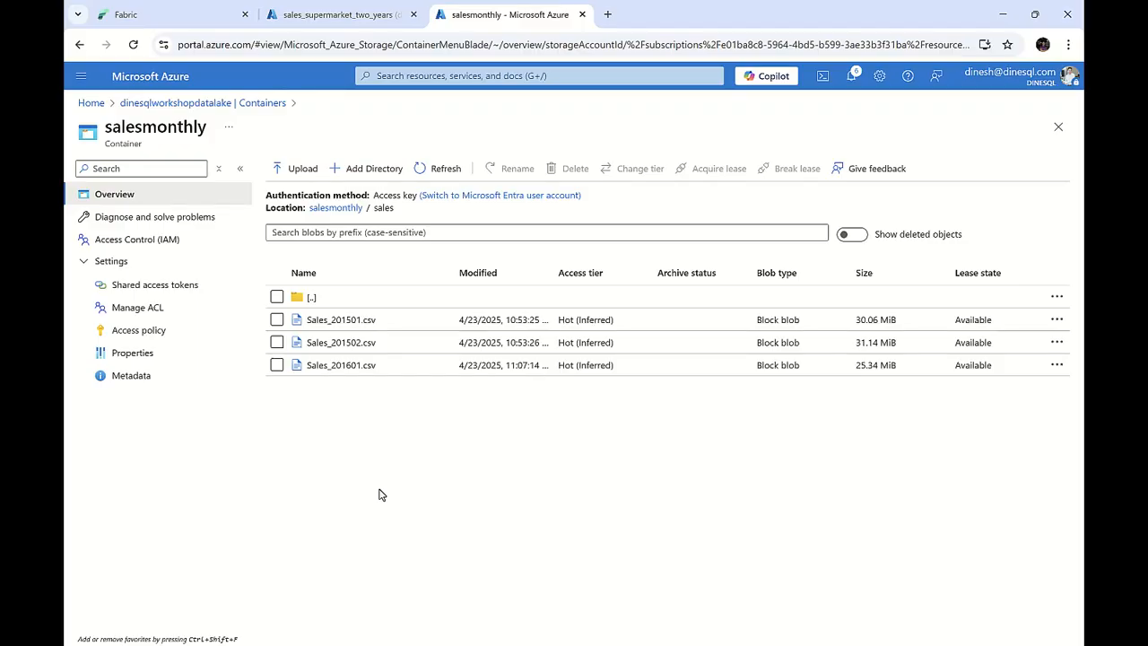
Switch back to Fabric and create a copy job named copyjob_021_datalake in the workspace
{"action": "left_click", "coordinate": [171, 13]}
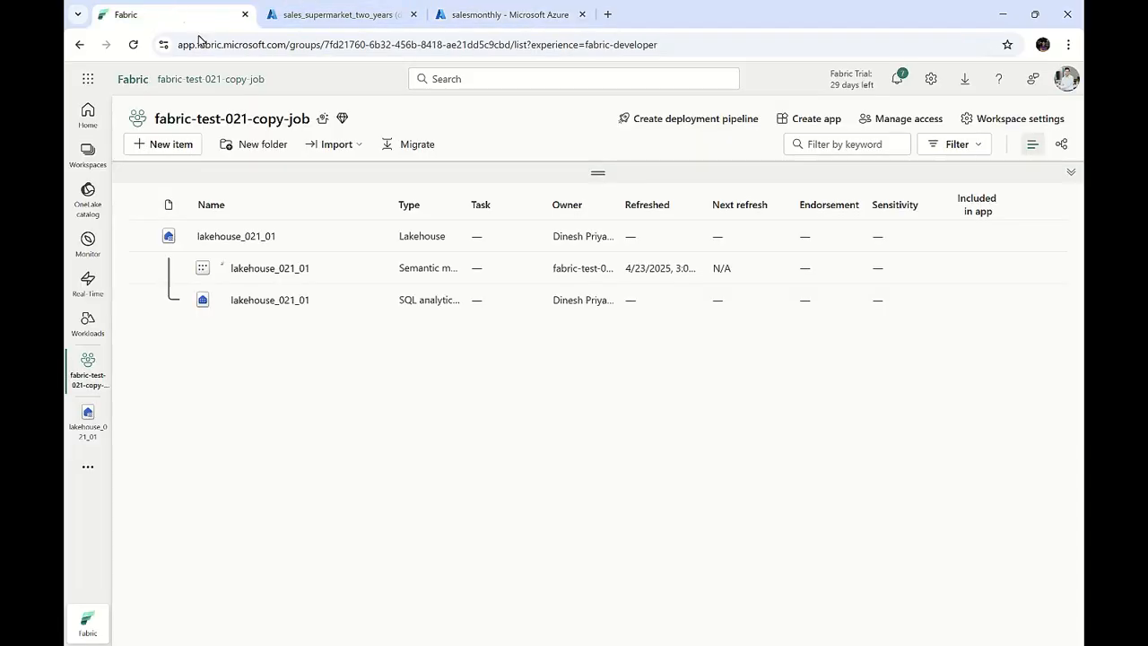
{"action": "left_click", "coordinate": [166, 145]}
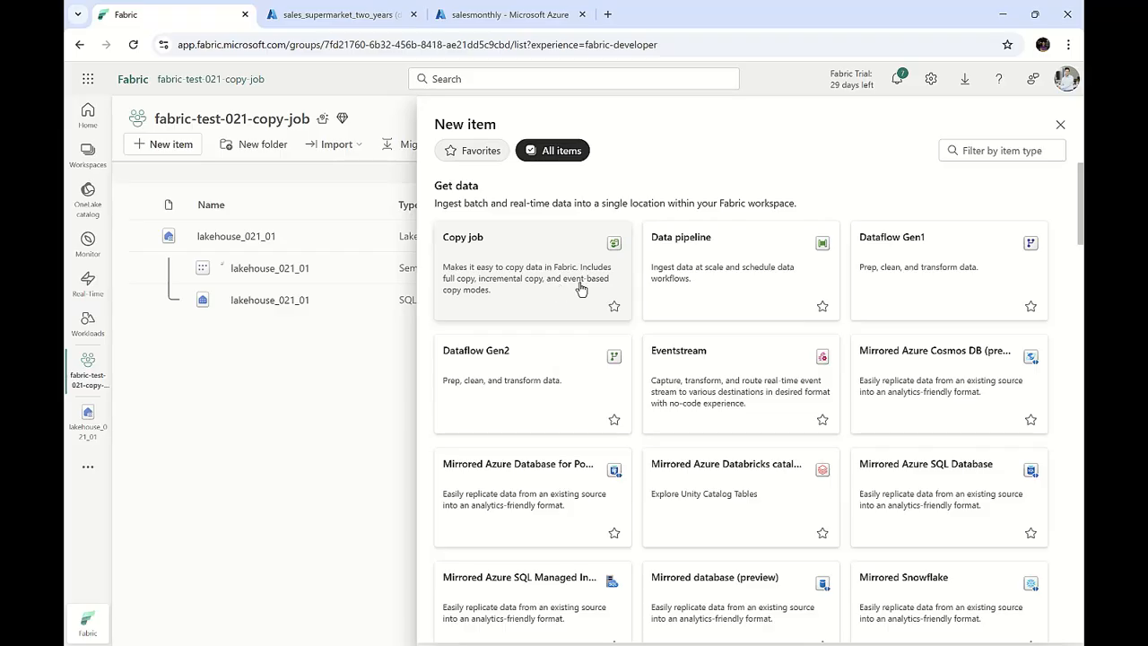
{"action": "left_click", "coordinate": [536, 267]}
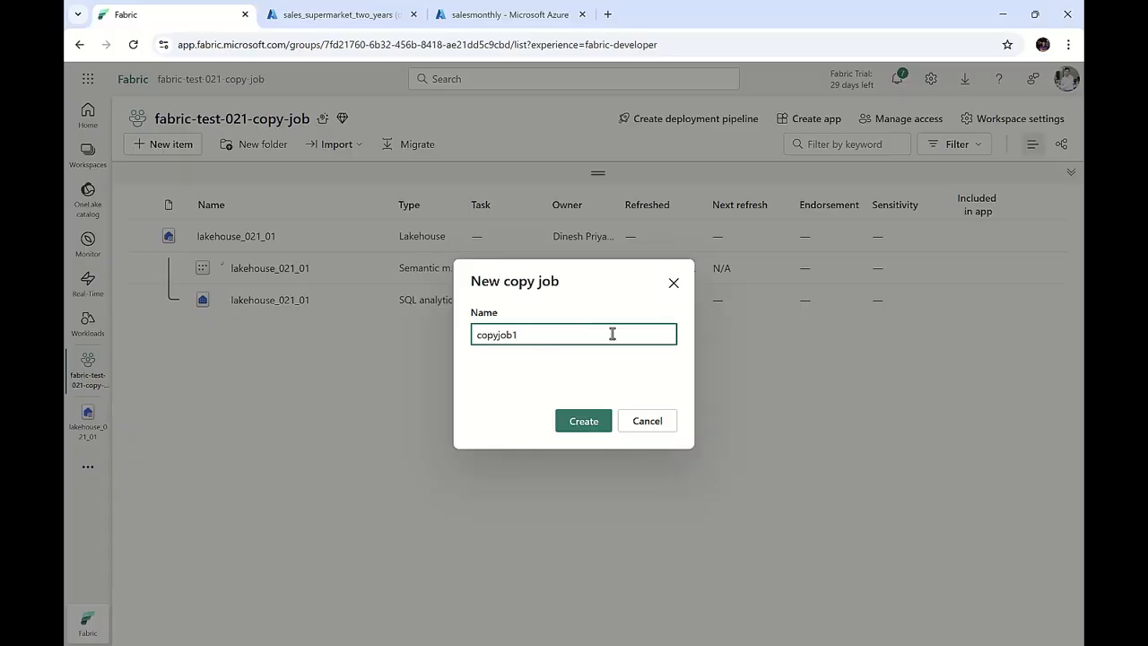
{"action": "type", "text": "_021_datalake"}
{"action": "left_click", "coordinate": [595, 424]}
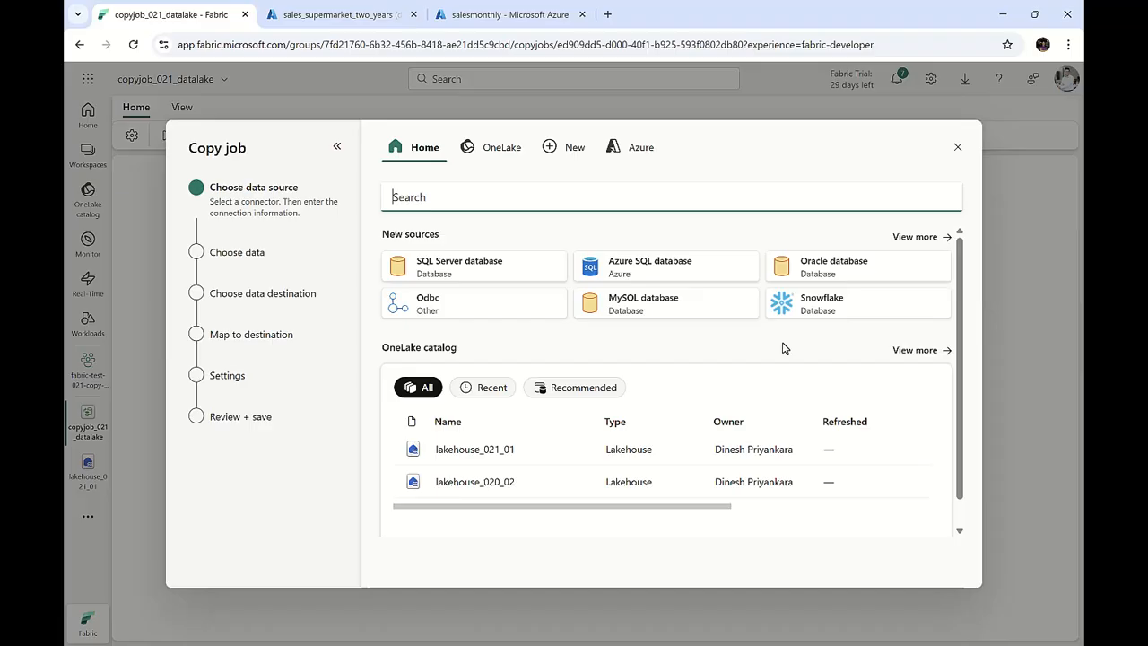
Choose Azure Data Lake Storage Gen2 from the new Azure sources as the copy job's data source
{"action": "left_click", "coordinate": [918, 241]}
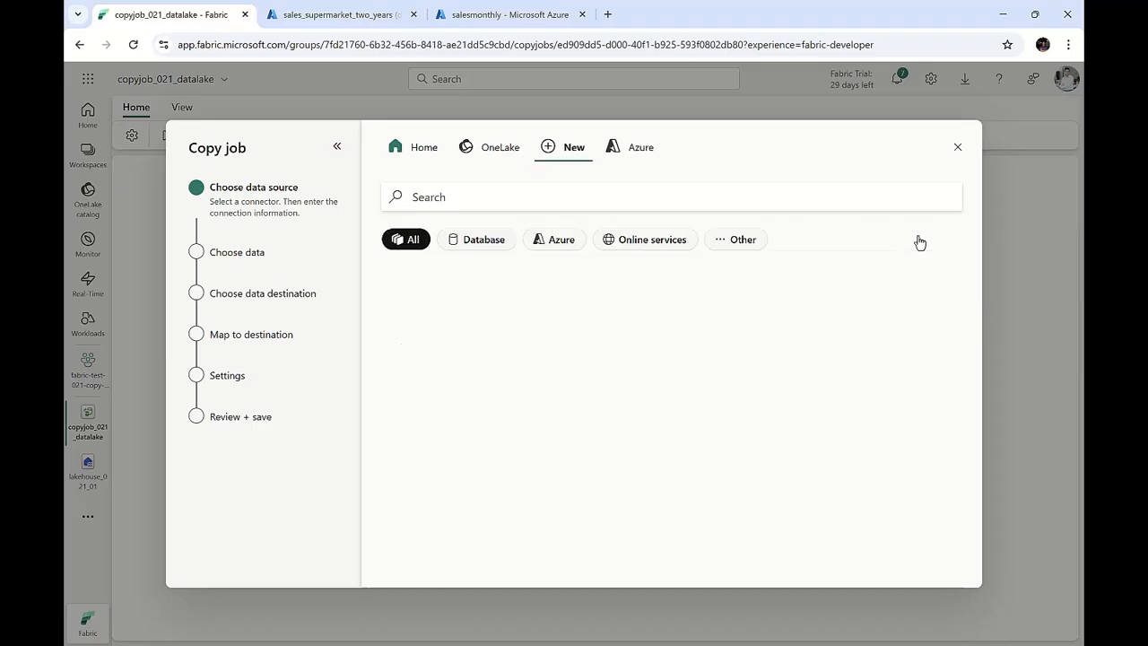
{"action": "left_click", "coordinate": [557, 241]}
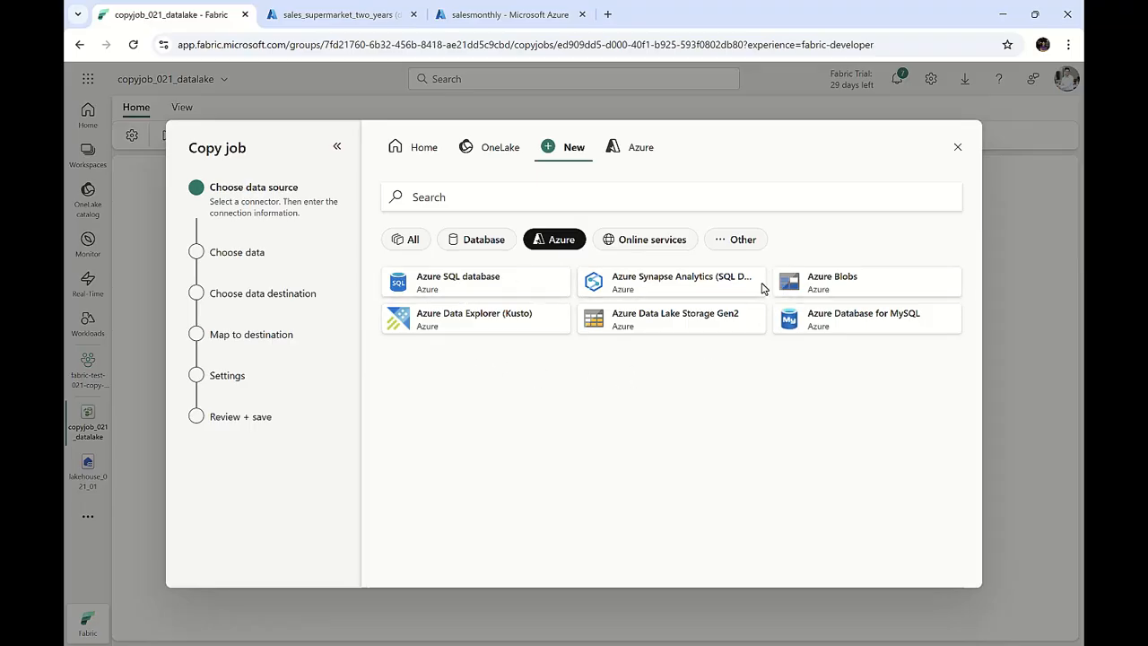
{"action": "left_click", "coordinate": [694, 322]}
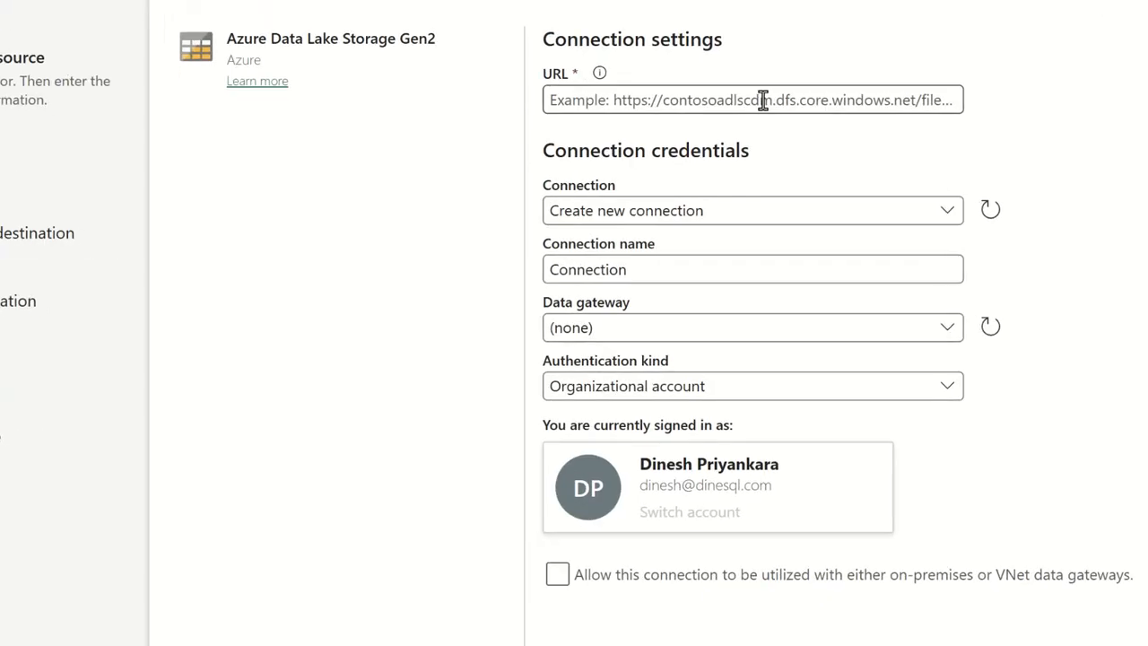
Review the authentication kinds available for the new Data Lake connection without changing the selection
{"action": "left_click", "coordinate": [731, 207]}
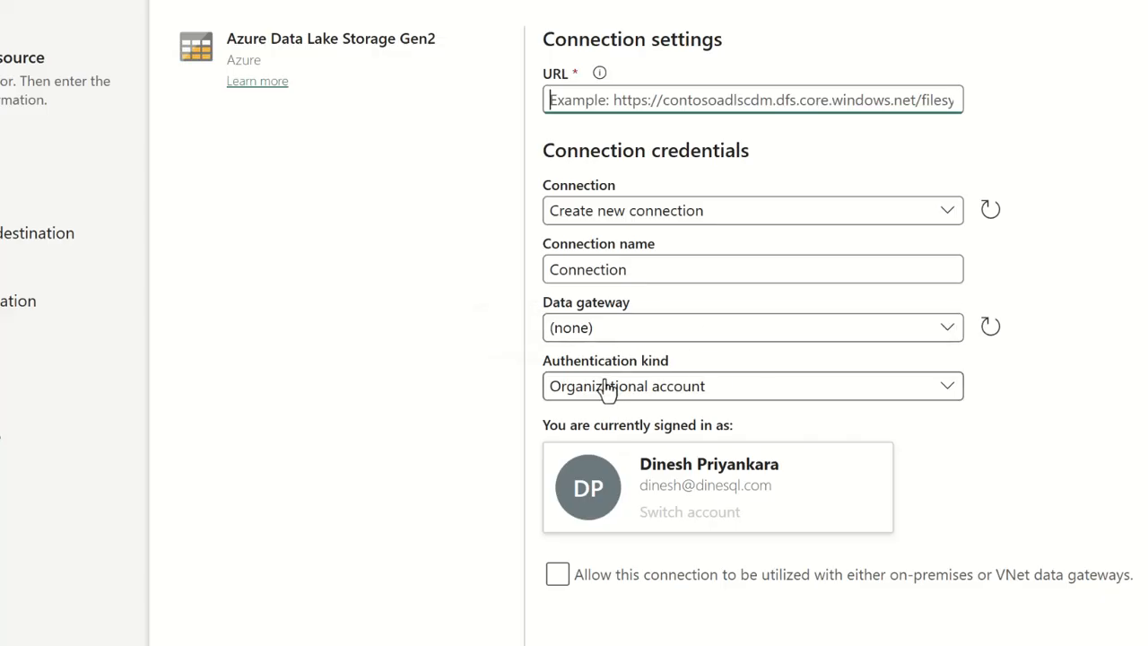
{"action": "left_click", "coordinate": [947, 393]}
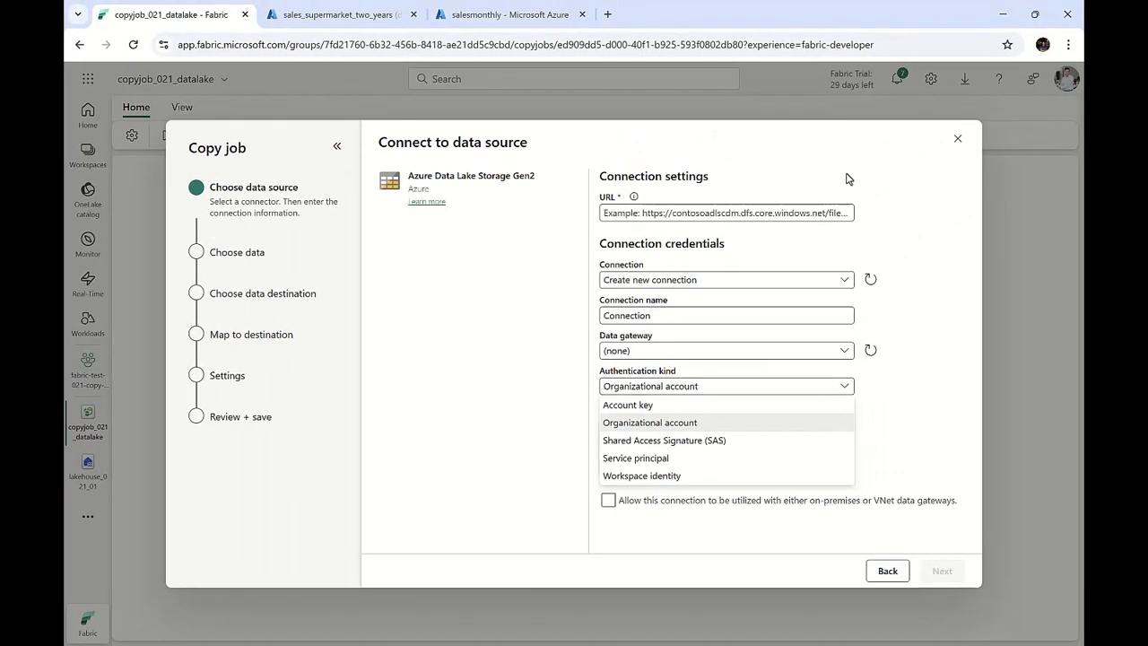
{"action": "left_click", "coordinate": [740, 213]}
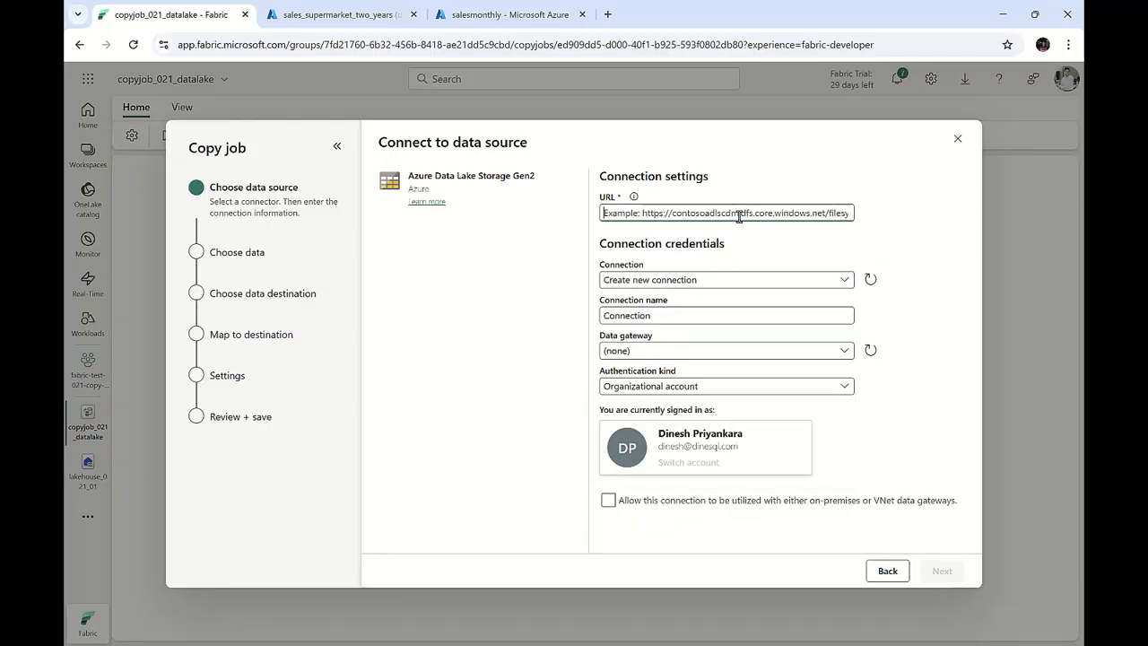
Switch to the Azure portal and copy the Data Lake Storage endpoint URL from the dinesqlworkshopdatalake account's endpoints
{"action": "left_click", "coordinate": [503, 14]}
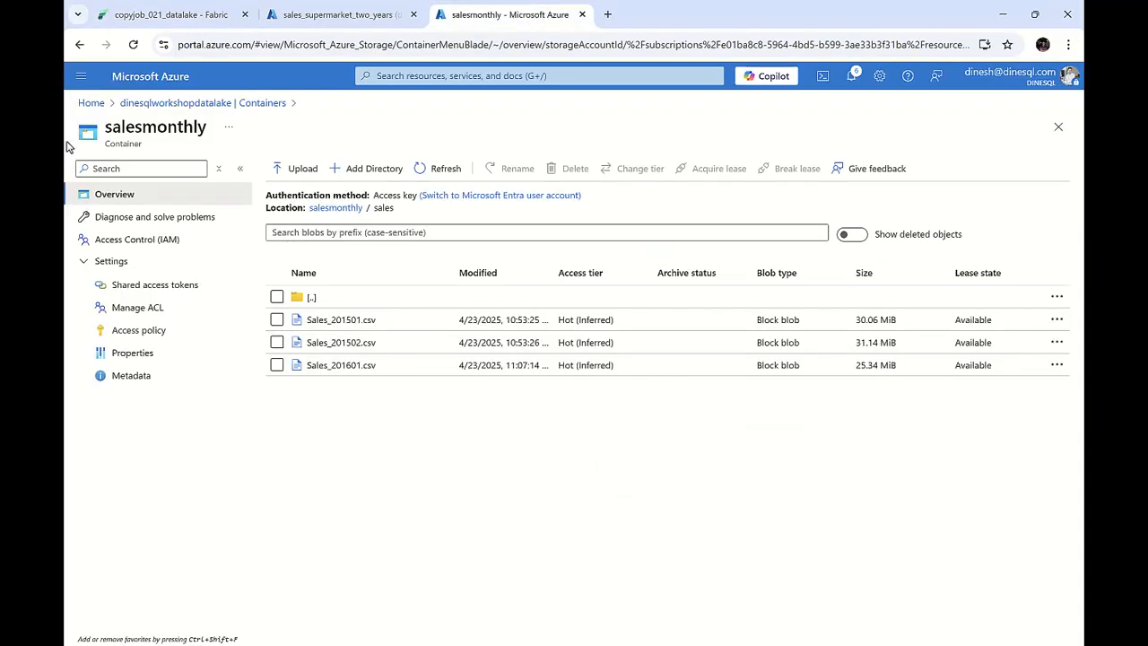
{"action": "left_click", "coordinate": [186, 105]}
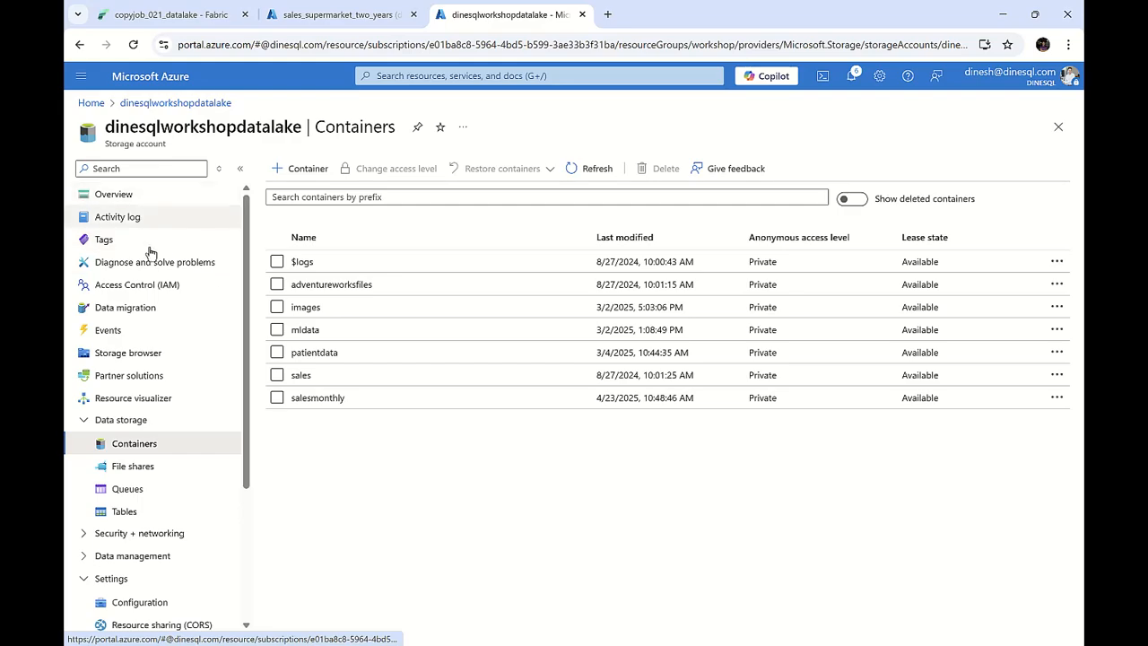
{"action": "scroll", "coordinate": [139, 382], "scroll_direction": "down", "scroll_amount": 1}
{"action": "scroll", "coordinate": [139, 381], "scroll_direction": "down", "scroll_amount": 3}
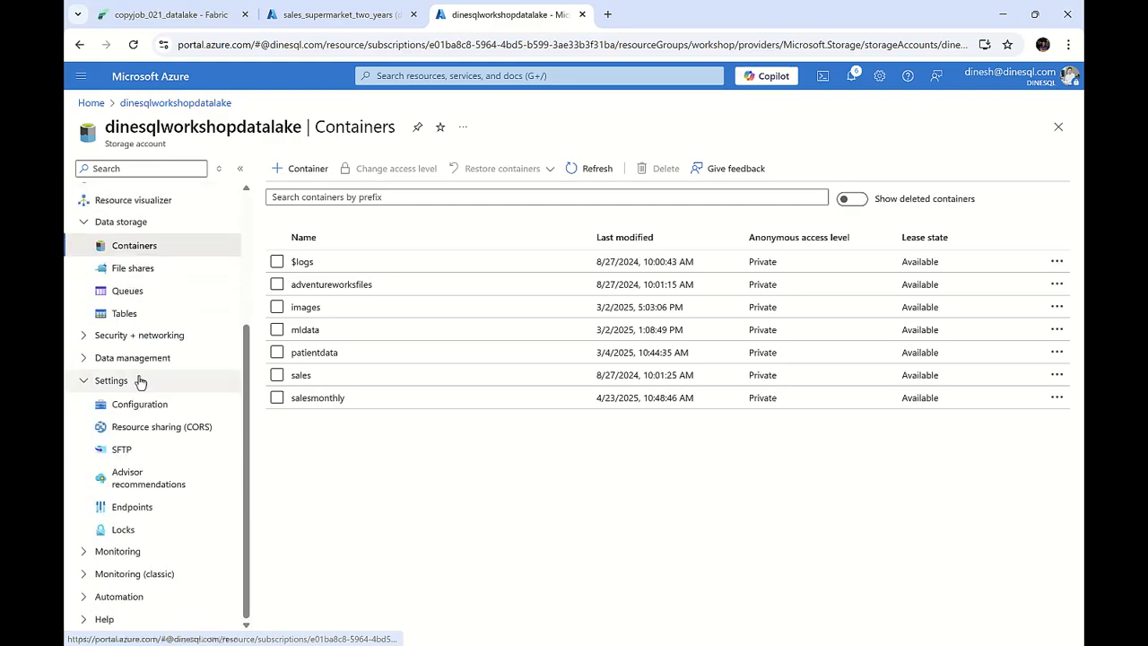
{"action": "left_click", "coordinate": [143, 508]}
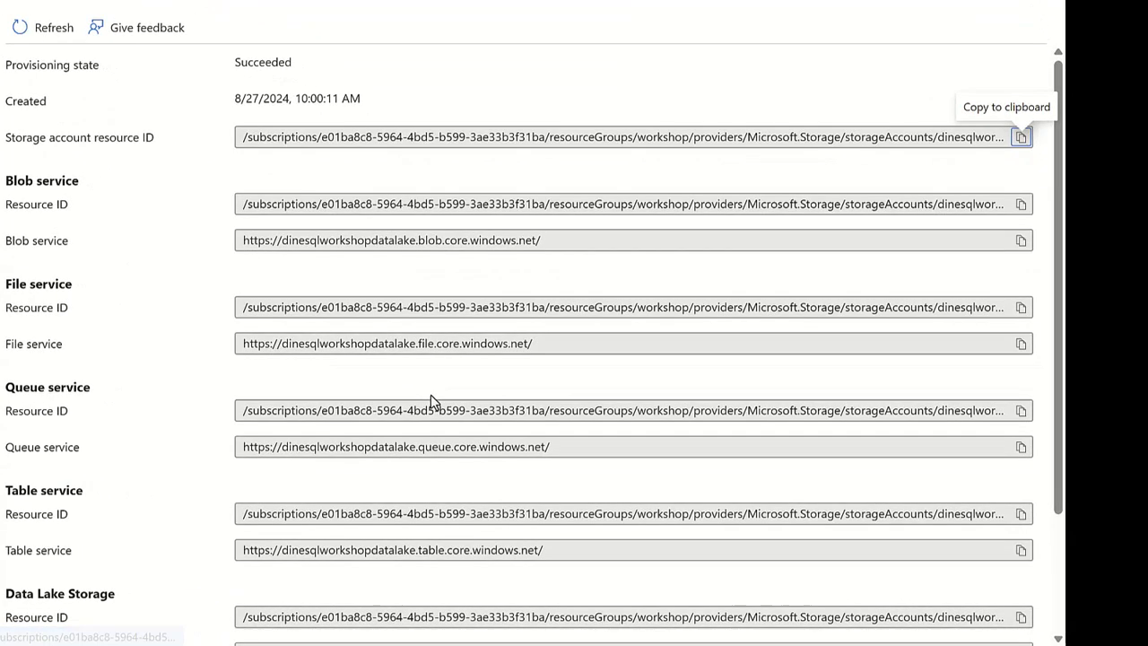
{"action": "scroll", "coordinate": [431, 402], "scroll_direction": "down", "scroll_amount": 3}
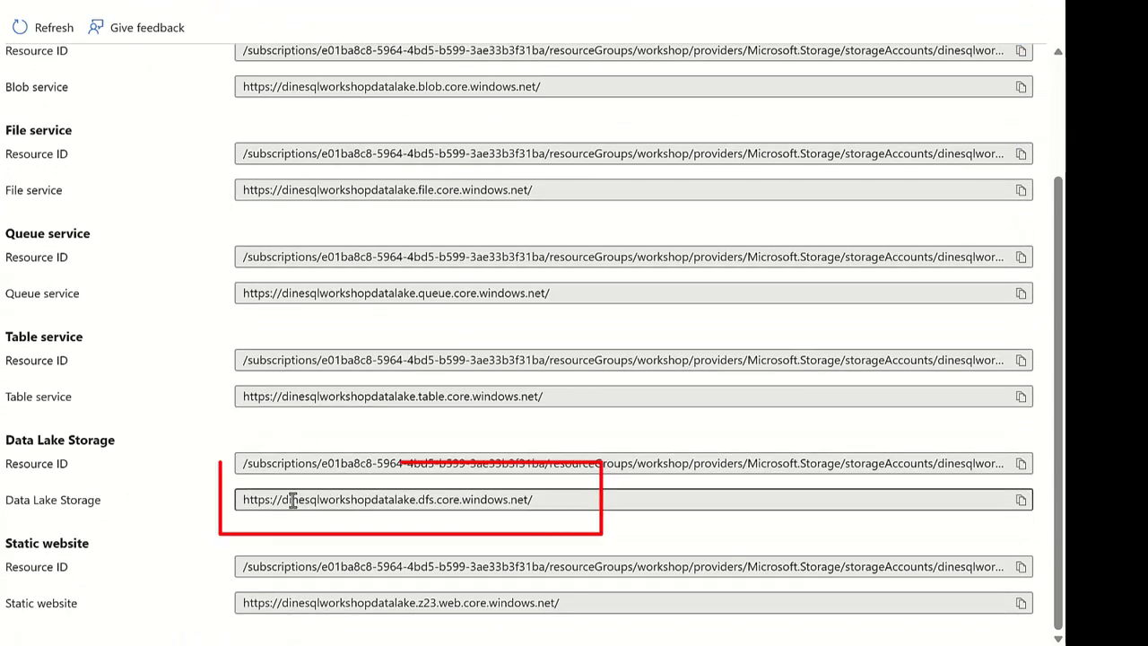
{"action": "double_click", "coordinate": [426, 502]}
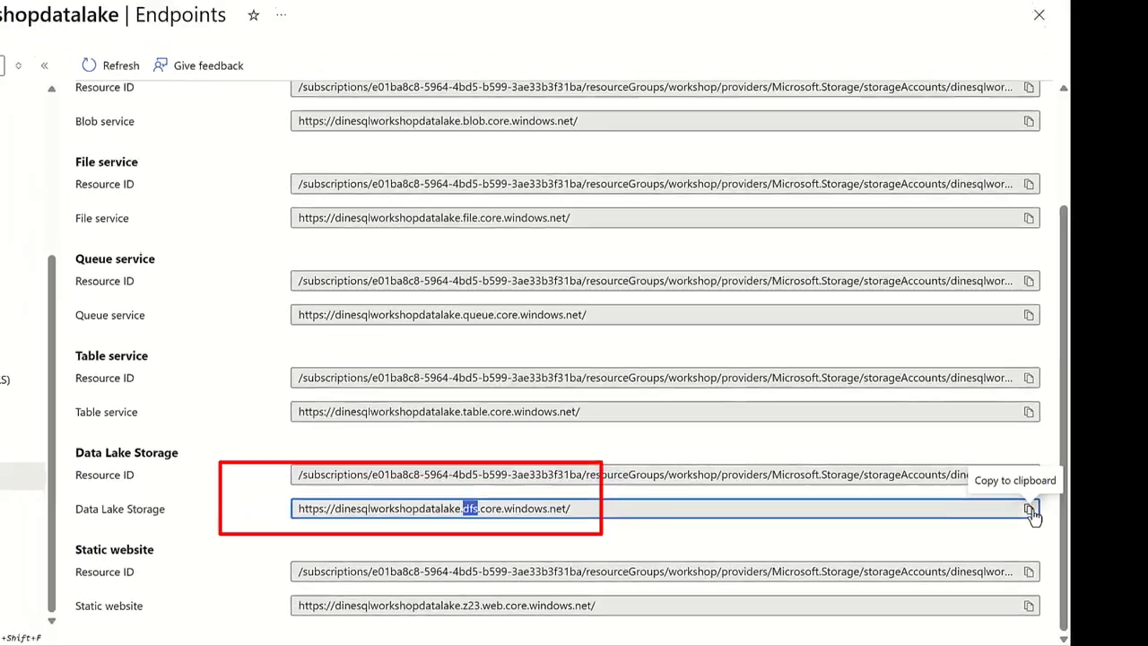
{"action": "left_click", "coordinate": [1021, 499]}
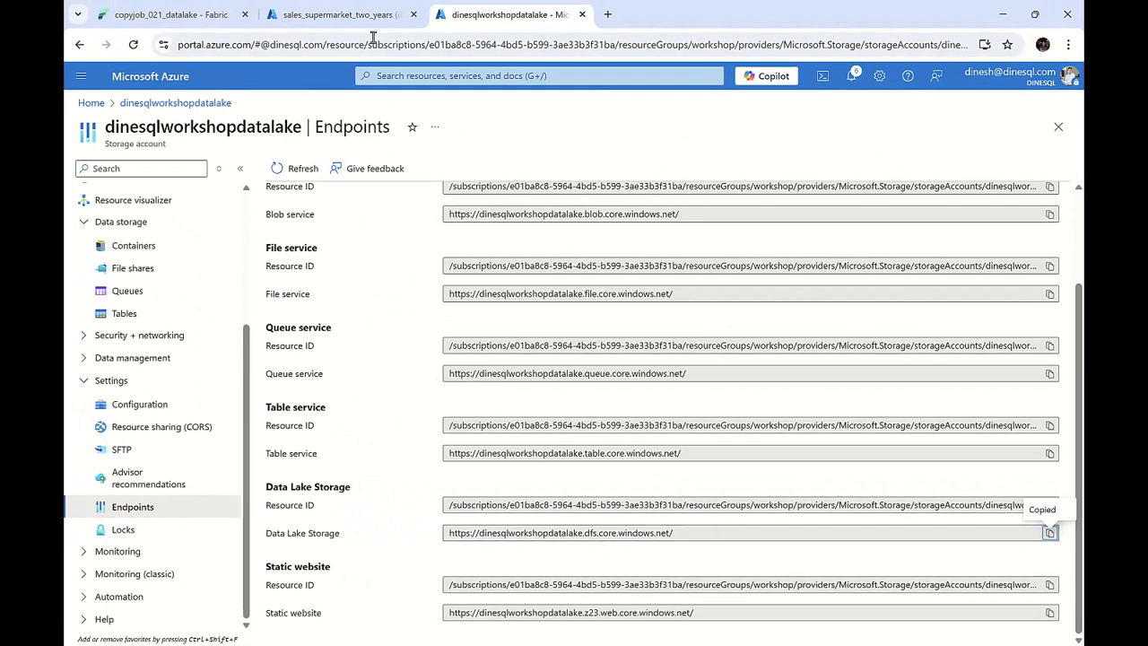
Switch back to Fabric and paste the endpoint as the connection URL, appending salesmontly as the container name
{"action": "left_click", "coordinate": [192, 14]}
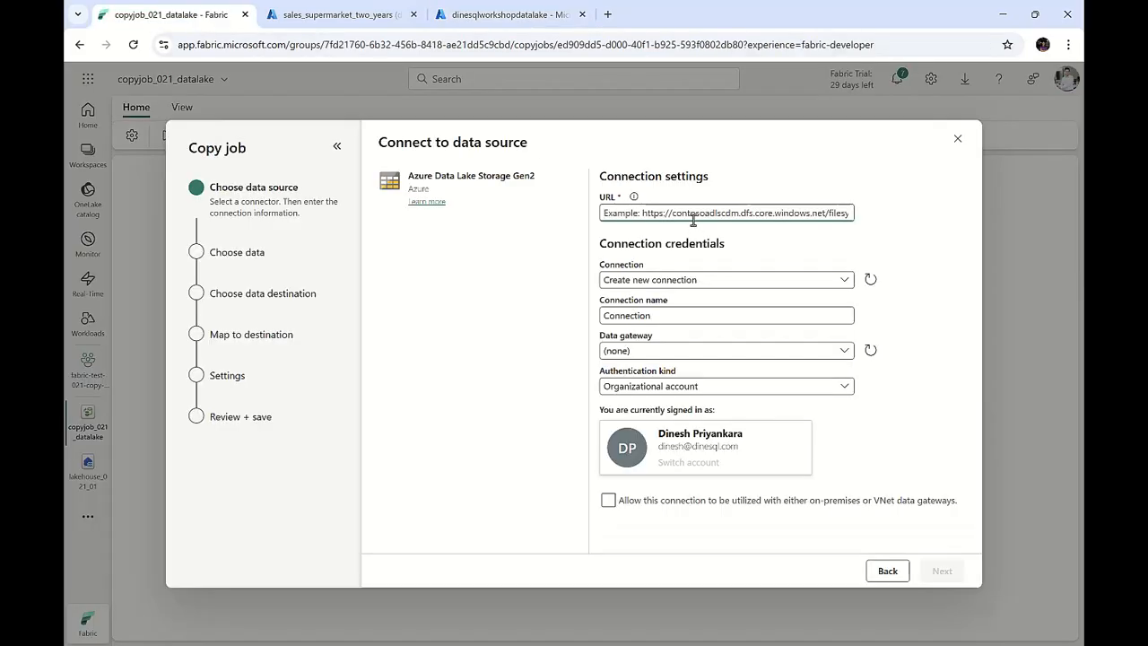
{"action": "key", "text": "ctrl+v"}
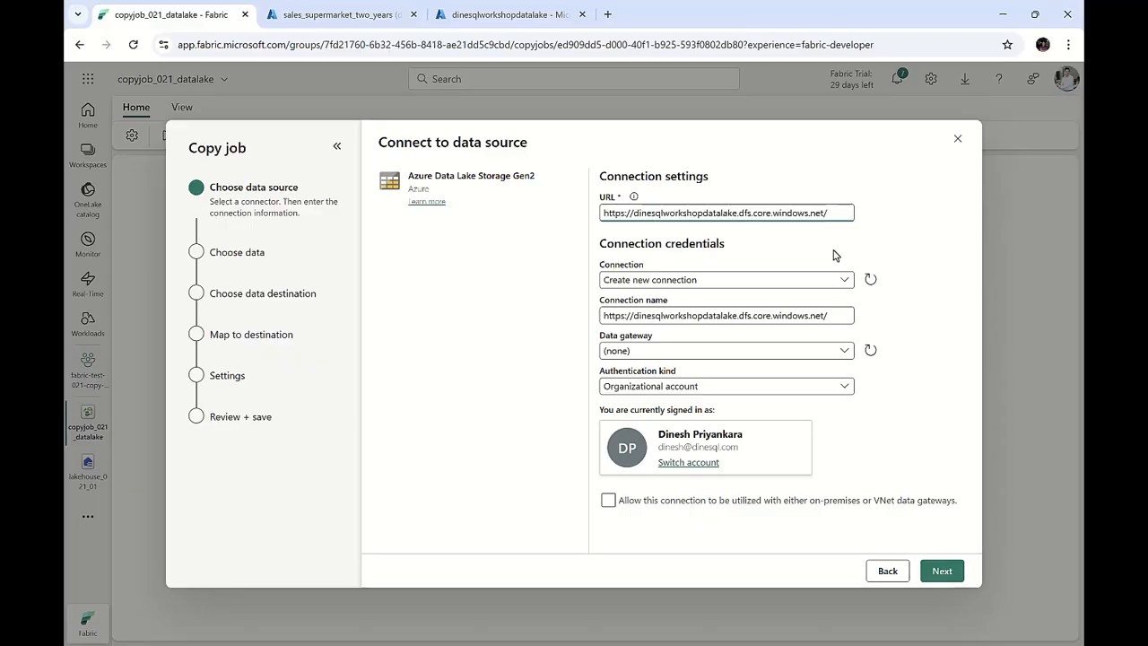
{"action": "type", "text": "salesmontly"}
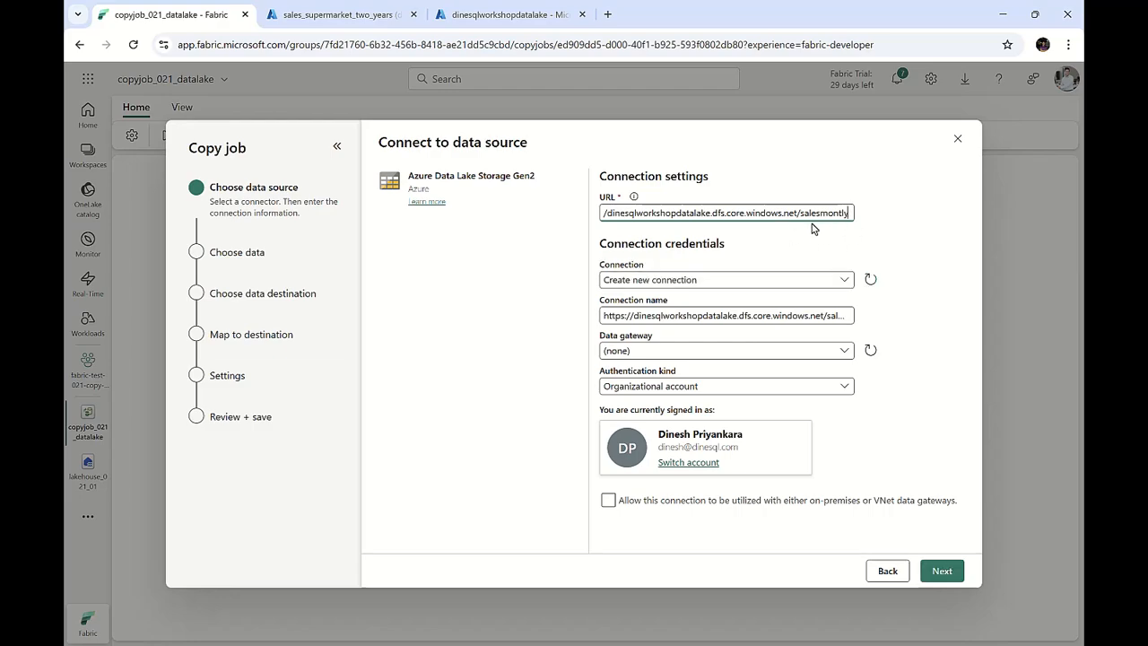
Check the container's name in the Azure portal and correct the end of the Fabric connection URL to salesmonthly
{"action": "left_click", "coordinate": [500, 14]}
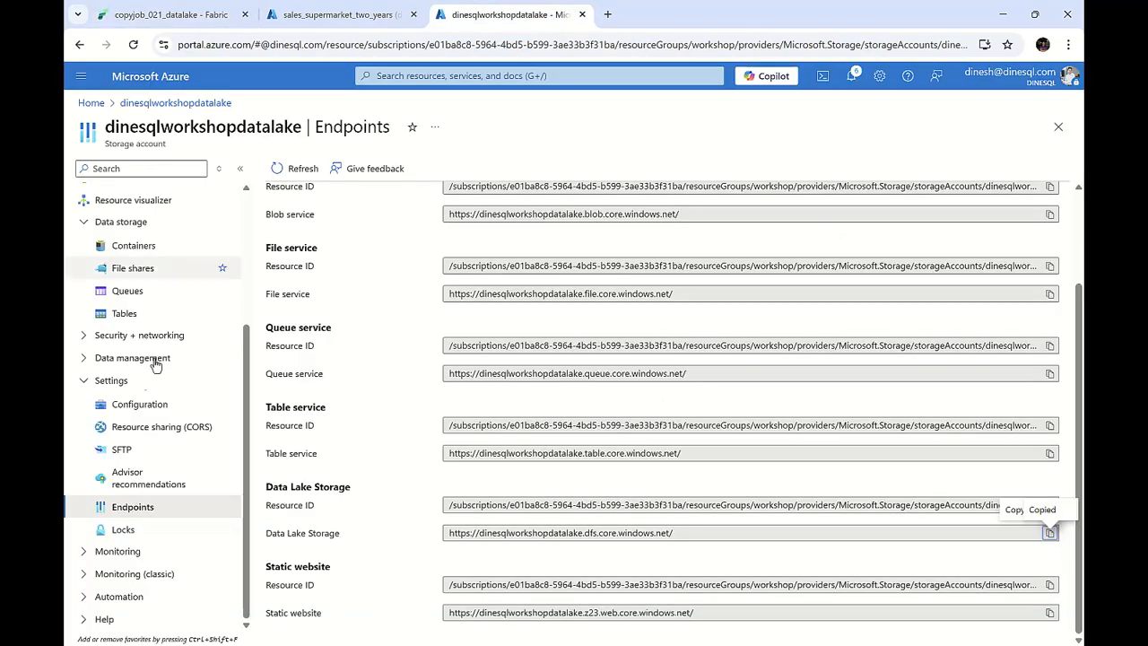
{"action": "scroll", "coordinate": [130, 325], "scroll_direction": "up", "scroll_amount": 3}
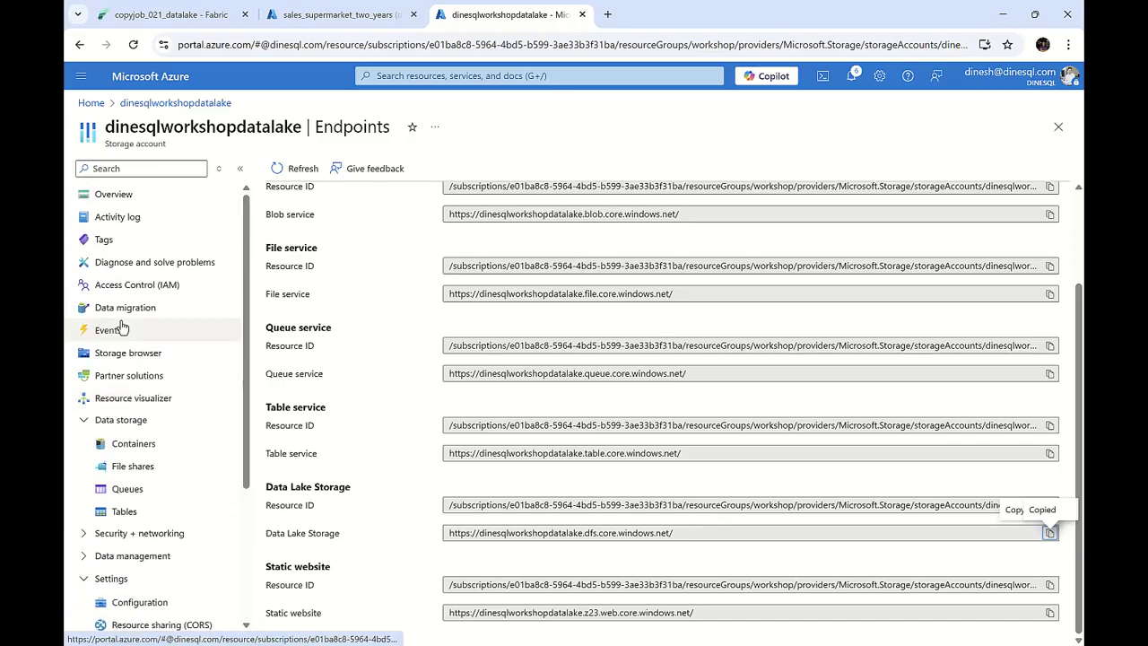
{"action": "left_click", "coordinate": [140, 446]}
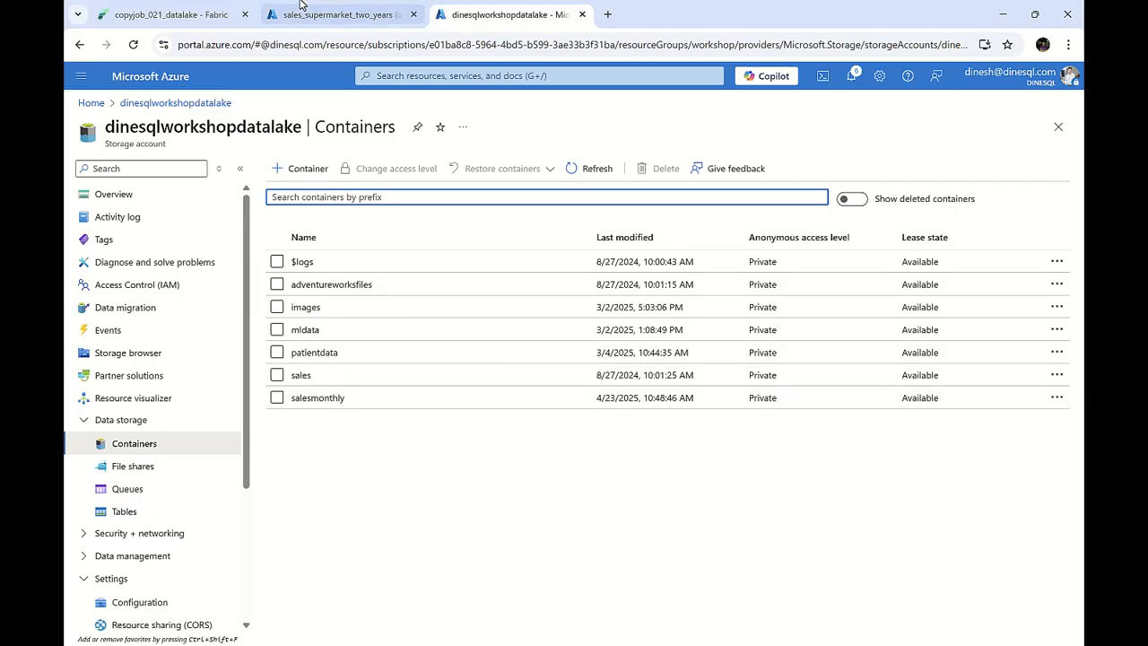
{"action": "left_click", "coordinate": [190, 14]}
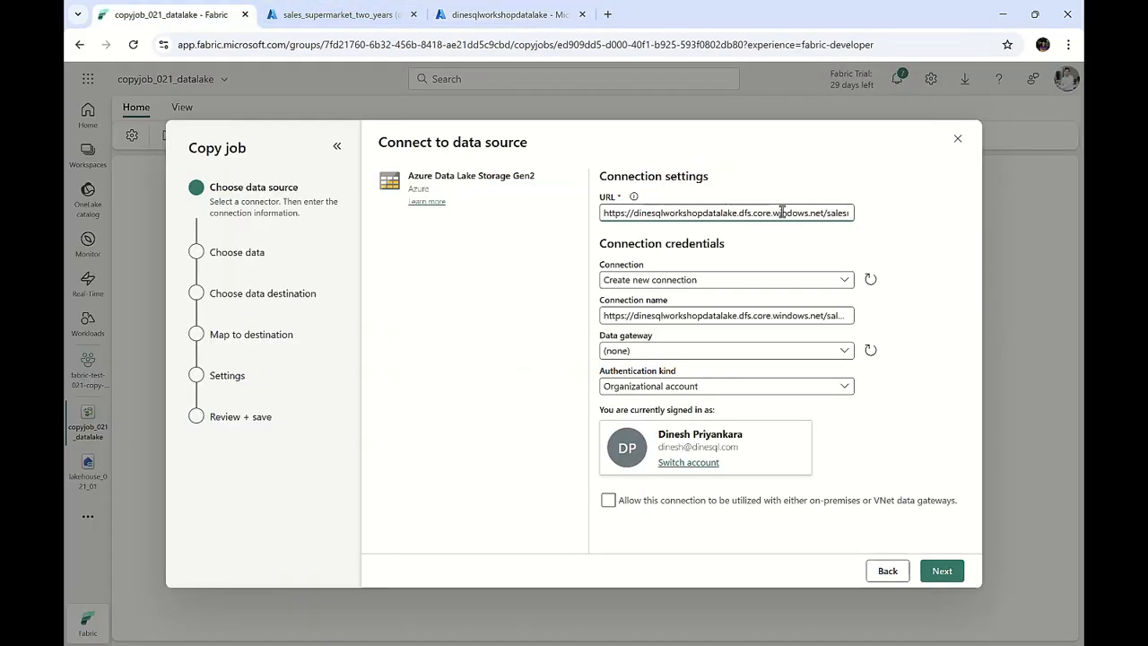
{"action": "double_click", "coordinate": [829, 213]}
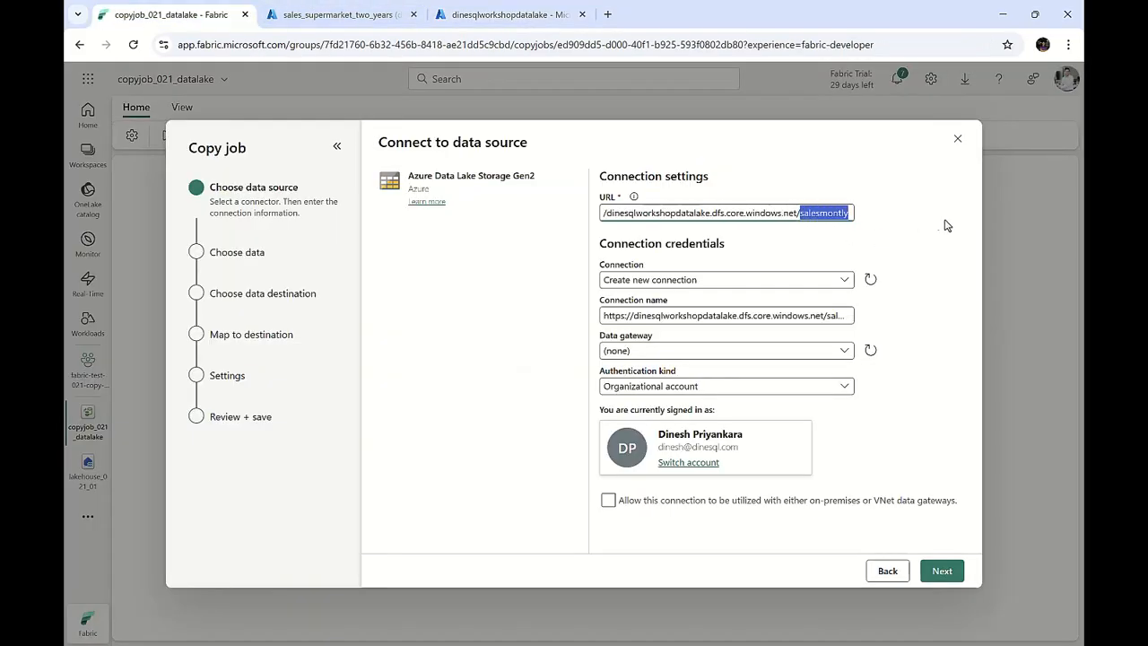
{"action": "left_click", "coordinate": [841, 214]}
{"action": "type", "text": "h"}
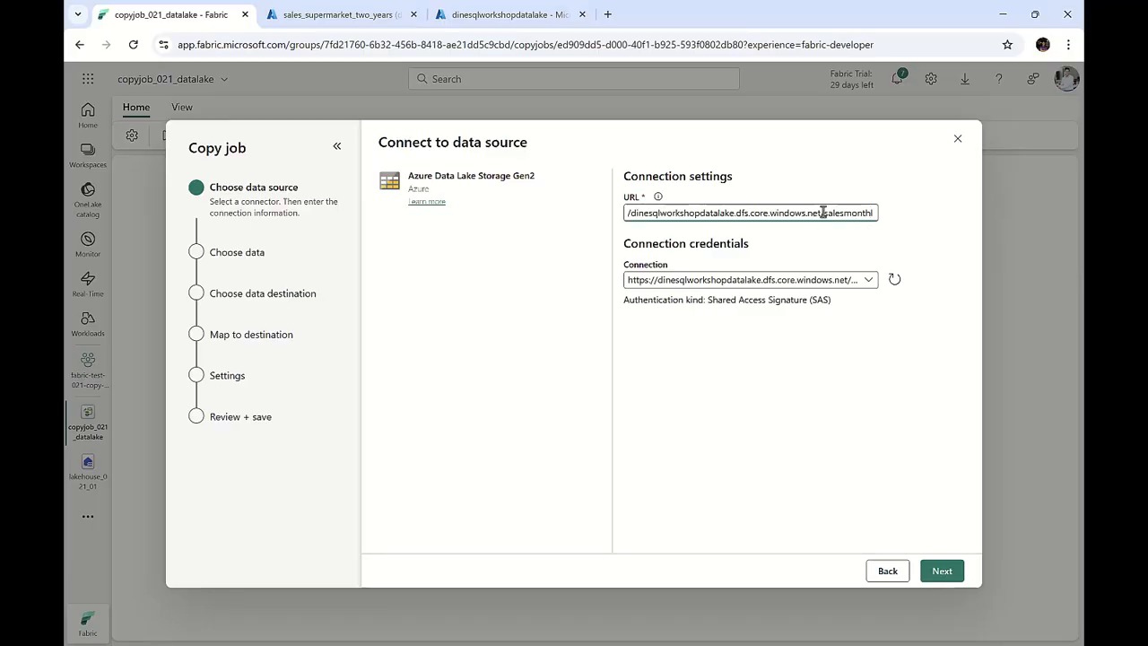
Switch to the Azure portal and examine the shared access token settings of the salesmonthly container
{"action": "double_click", "coordinate": [822, 213]}
{"action": "left_click", "coordinate": [916, 226]}
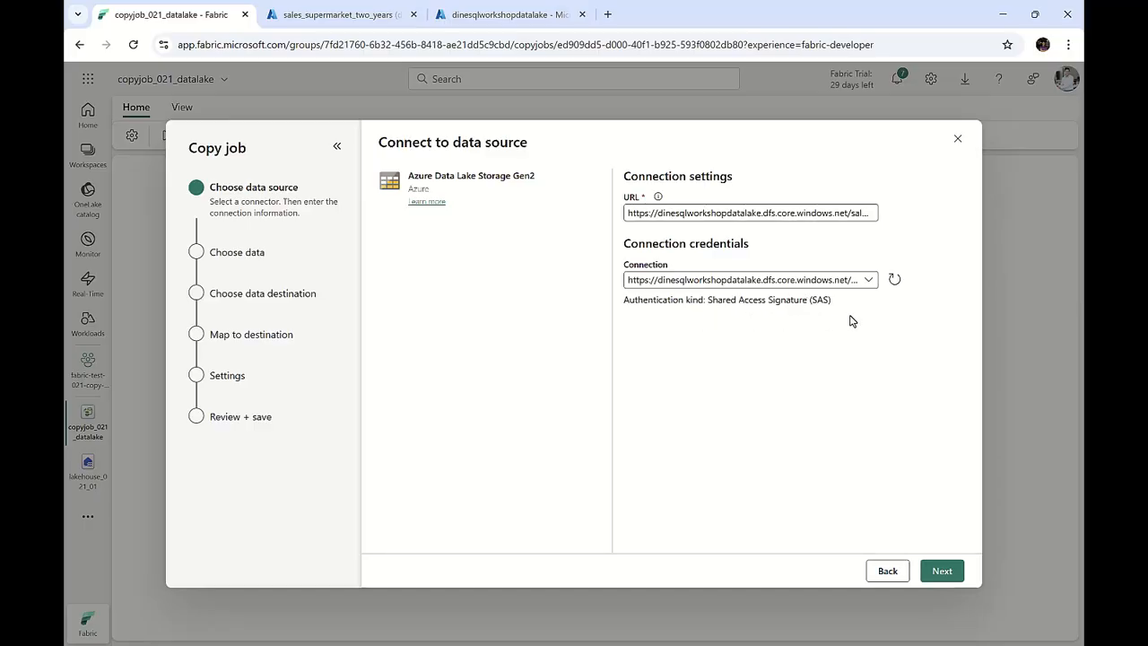
{"action": "left_click", "coordinate": [502, 16]}
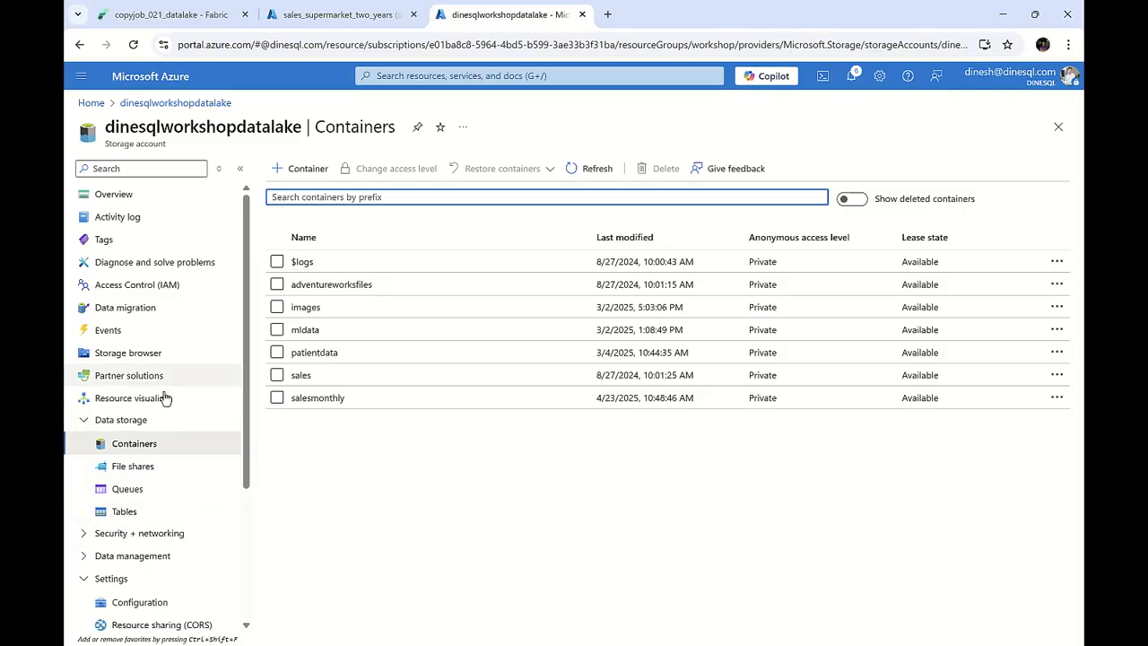
{"action": "left_click", "coordinate": [323, 400]}
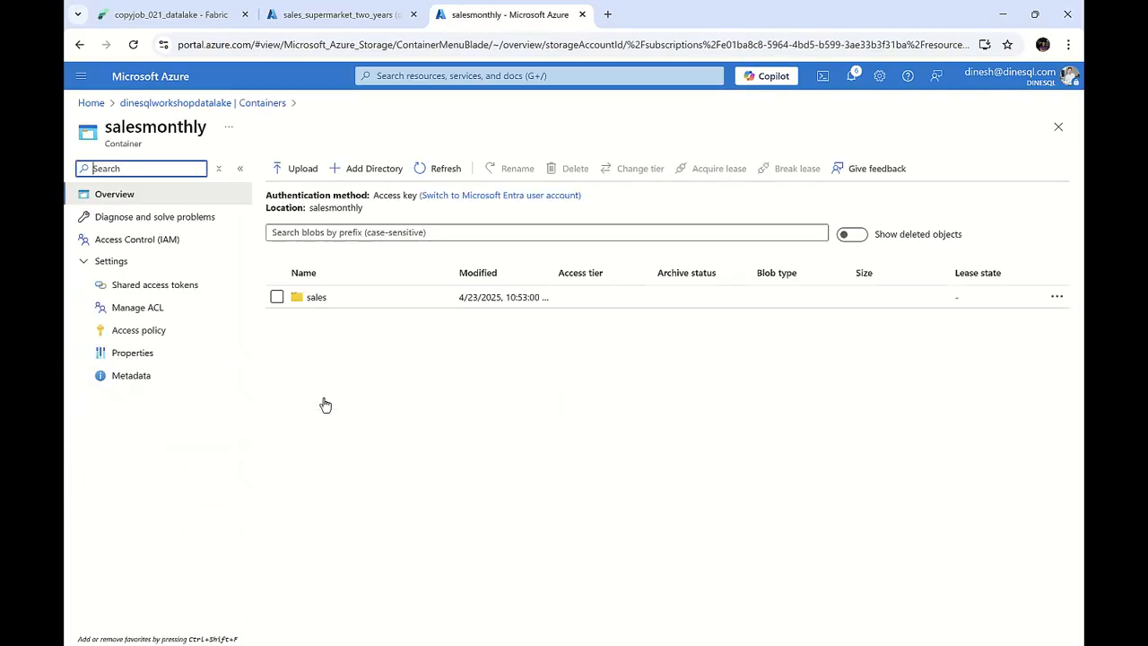
{"action": "left_click", "coordinate": [171, 290]}
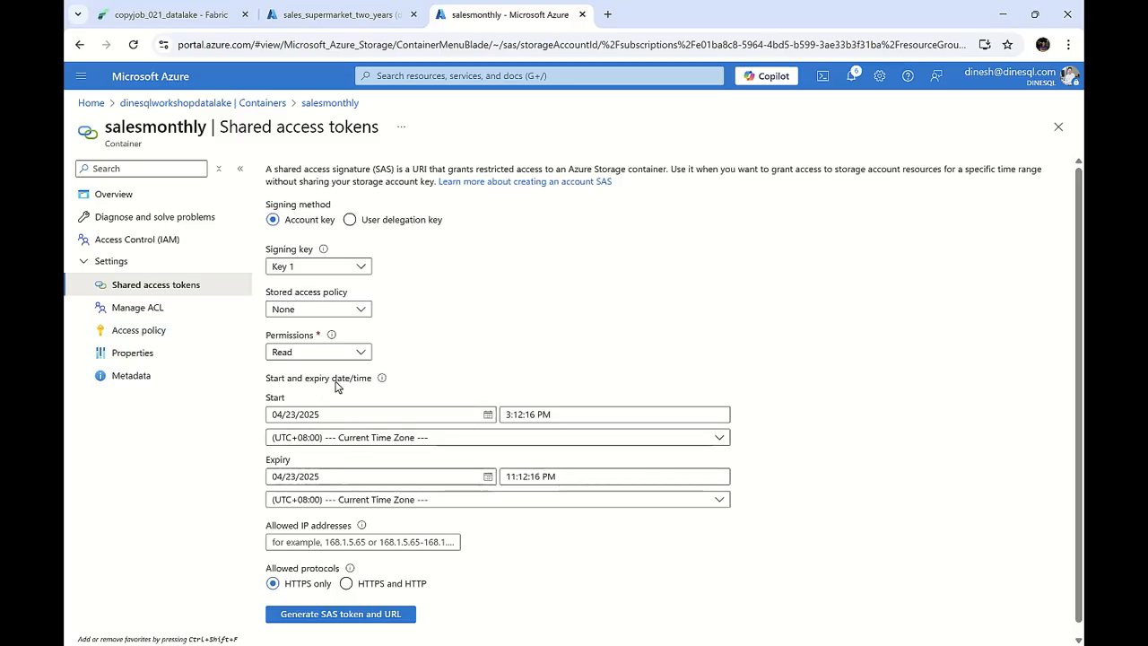
{"action": "scroll", "coordinate": [474, 494], "scroll_direction": "down", "scroll_amount": 1}
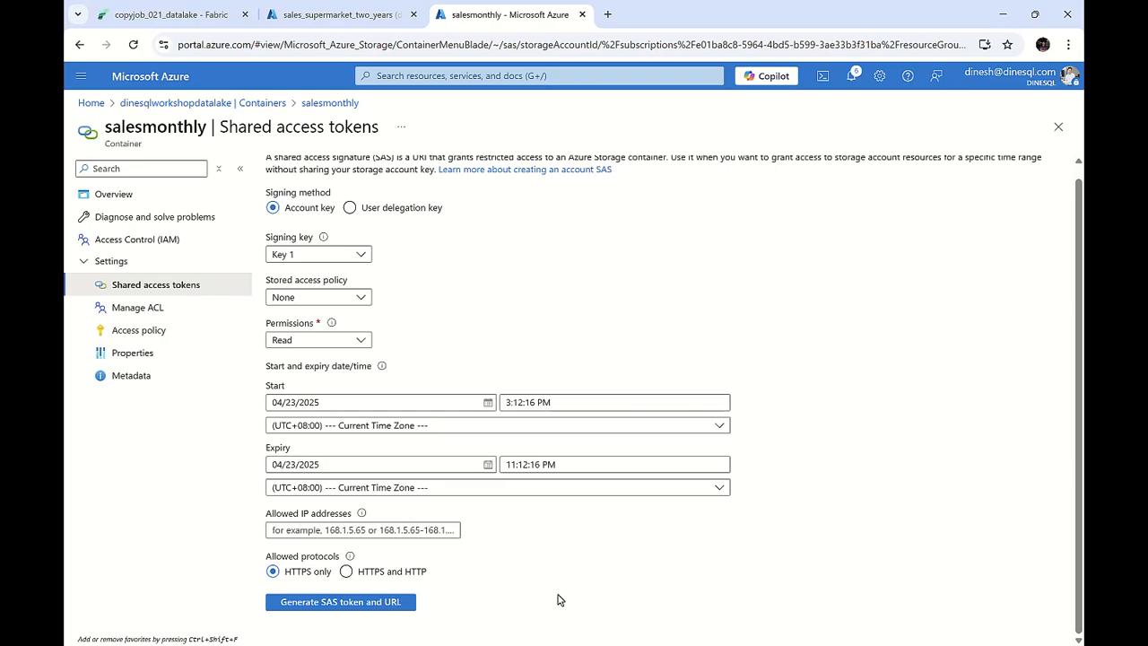
Switch back to Fabric, continue past the source connection, and retry the file listing with salesmonthly/sales as the parent directory
{"action": "left_click", "coordinate": [186, 18]}
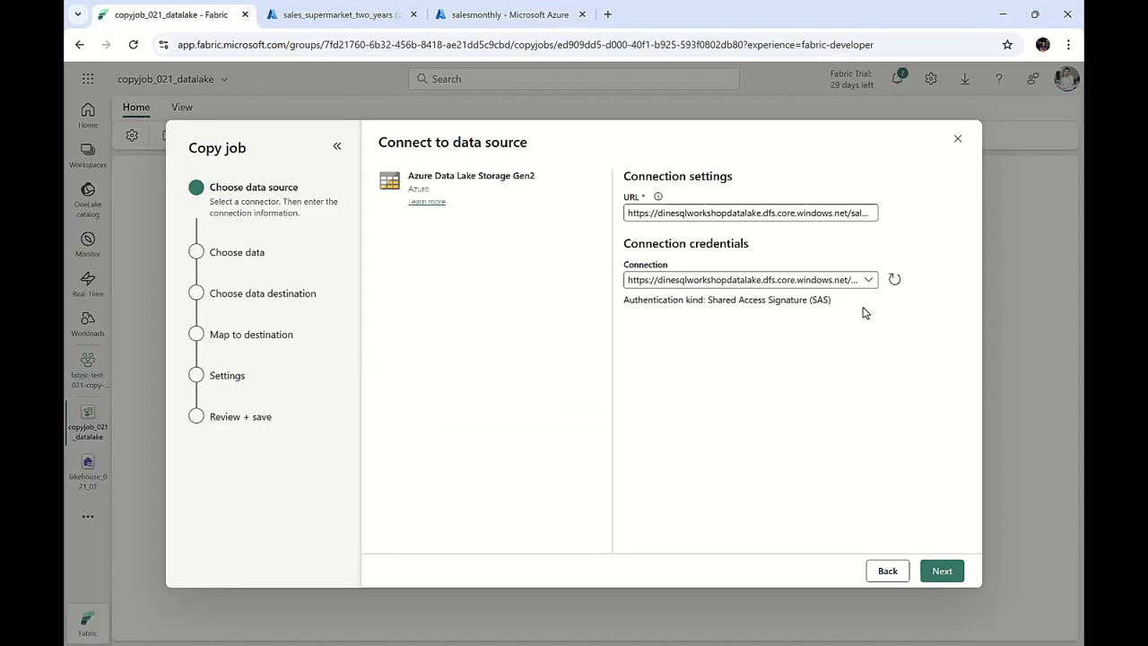
{"action": "left_click", "coordinate": [944, 571]}
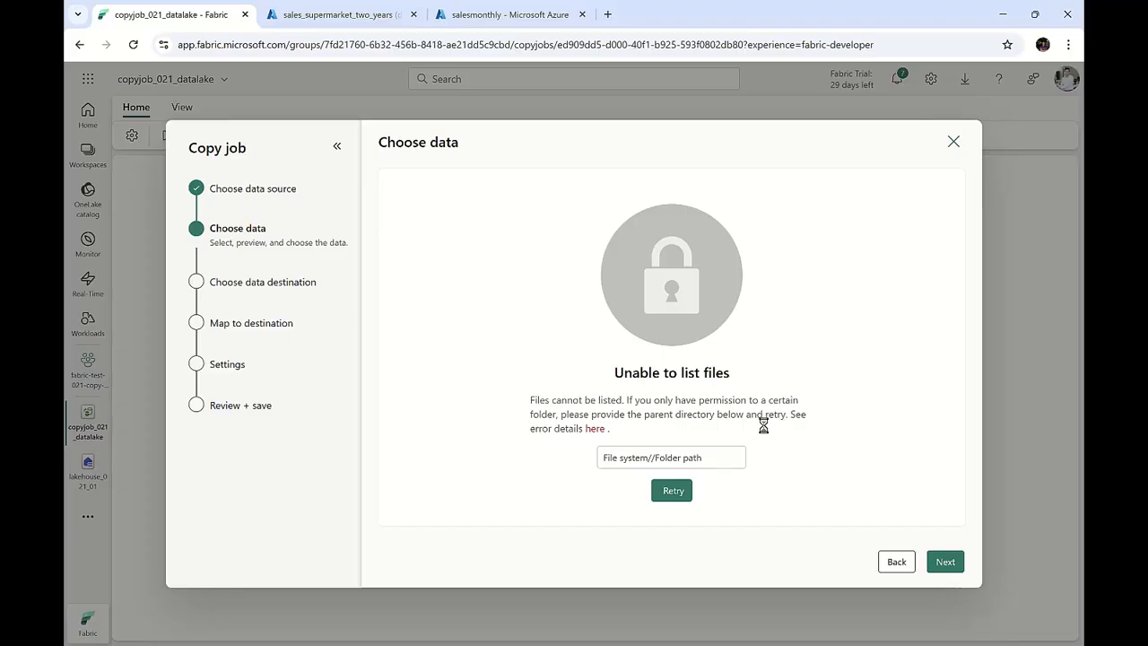
{"action": "left_click", "coordinate": [697, 456]}
{"action": "type", "text": "salesmonthly"}
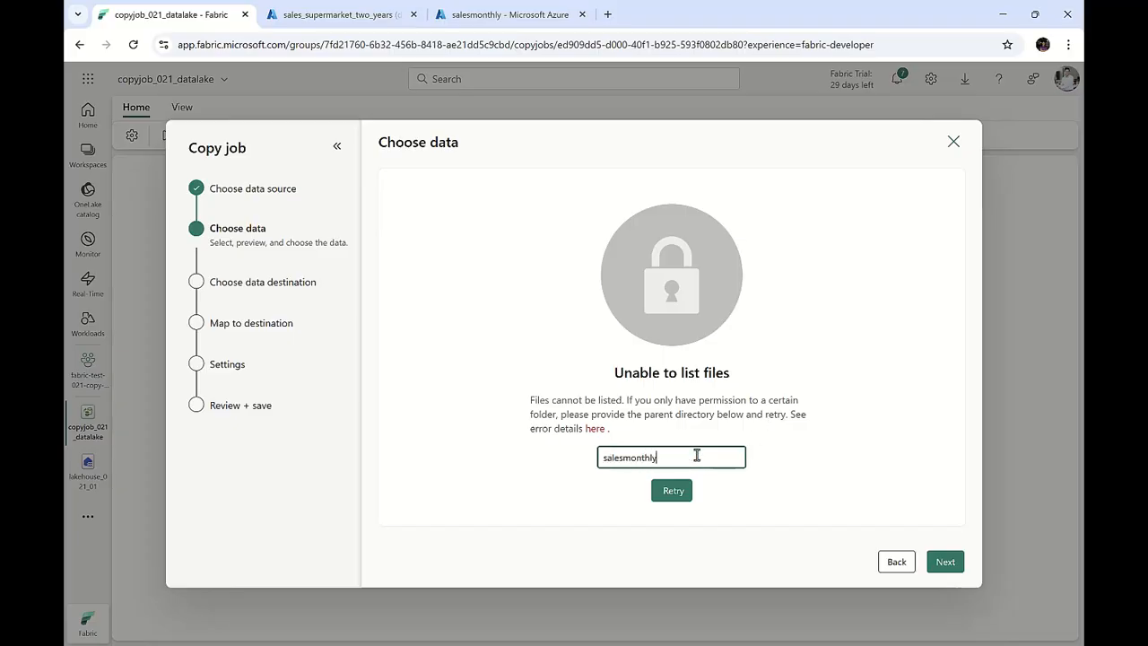
{"action": "type", "text": "/sales"}
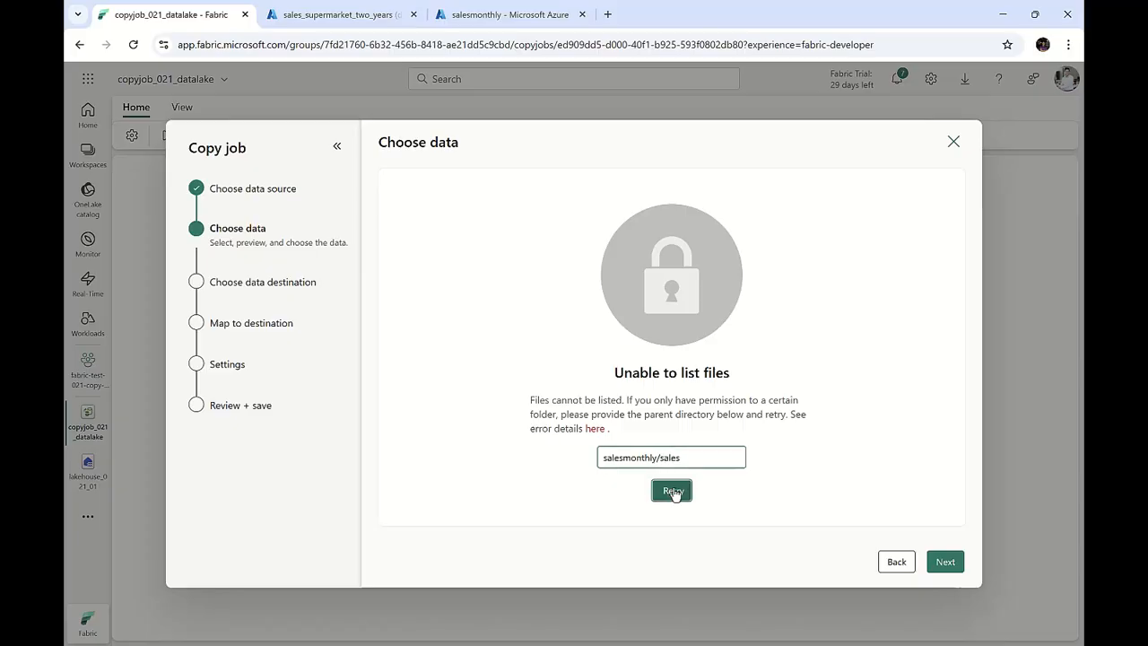
{"action": "left_click", "coordinate": [672, 492]}
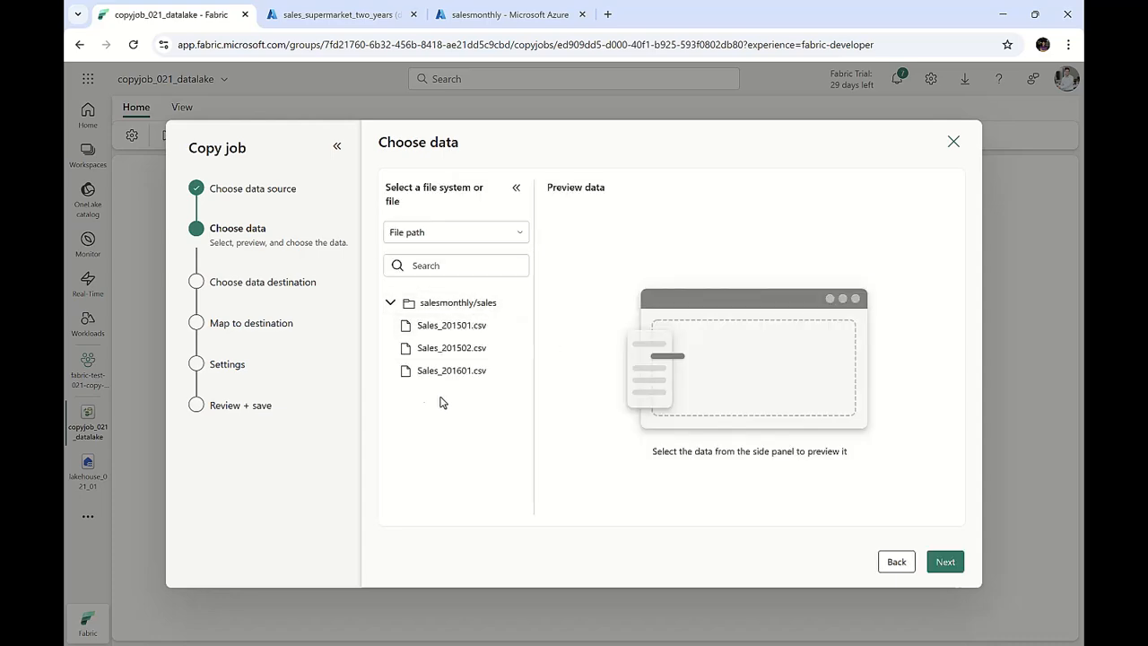
Choose the whole salesmonthly/sales folder as the data to copy, with schema agnostic (binary copy) enabled
{"action": "left_click", "coordinate": [468, 331]}
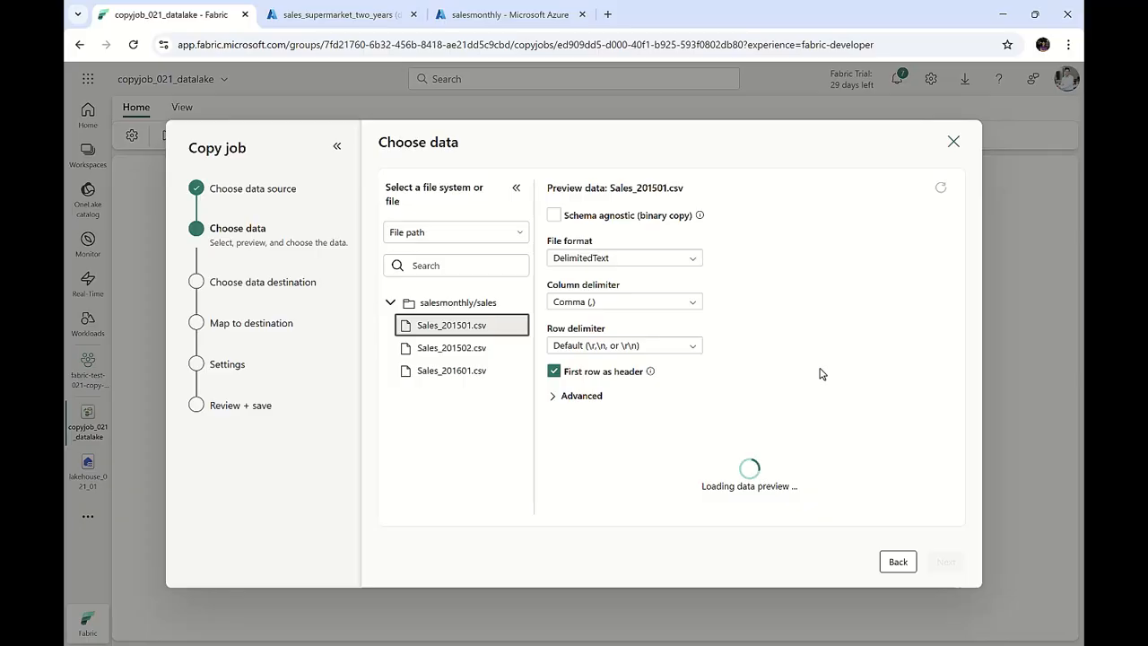
{"action": "left_click", "coordinate": [461, 303]}
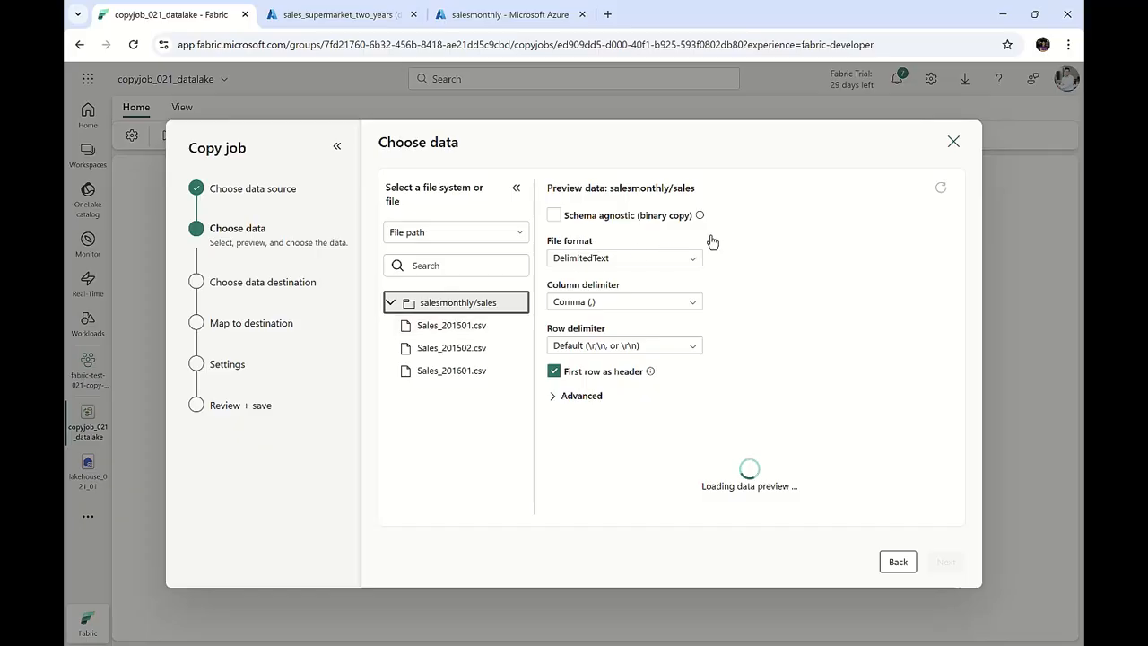
{"action": "left_click", "coordinate": [555, 216]}
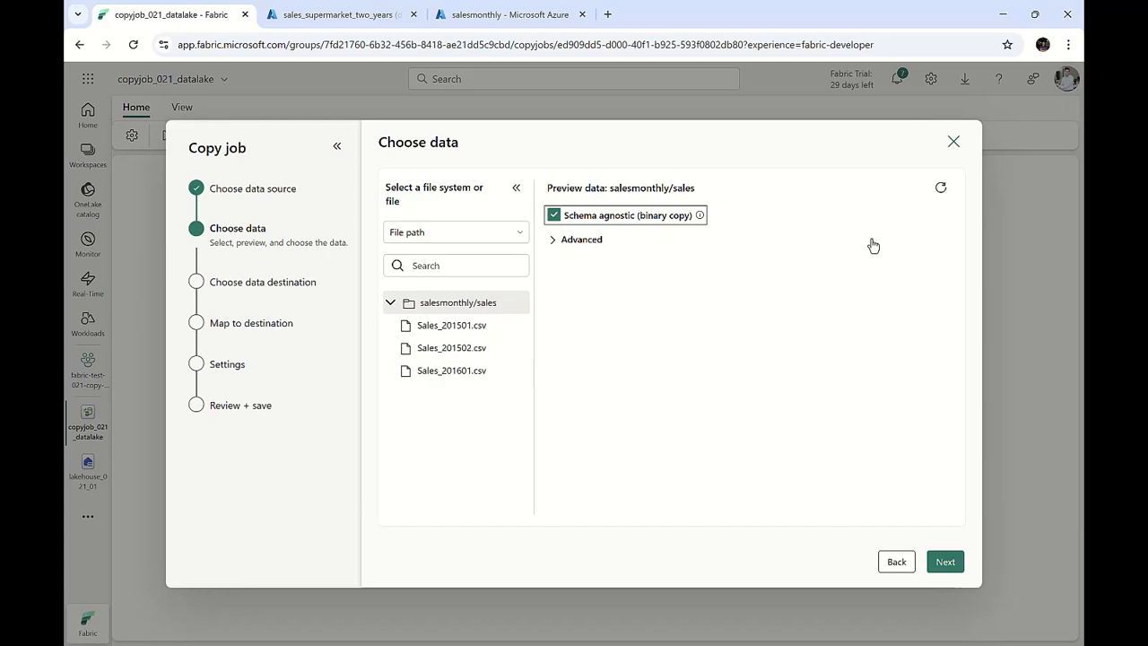
{"action": "left_click", "coordinate": [954, 562]}
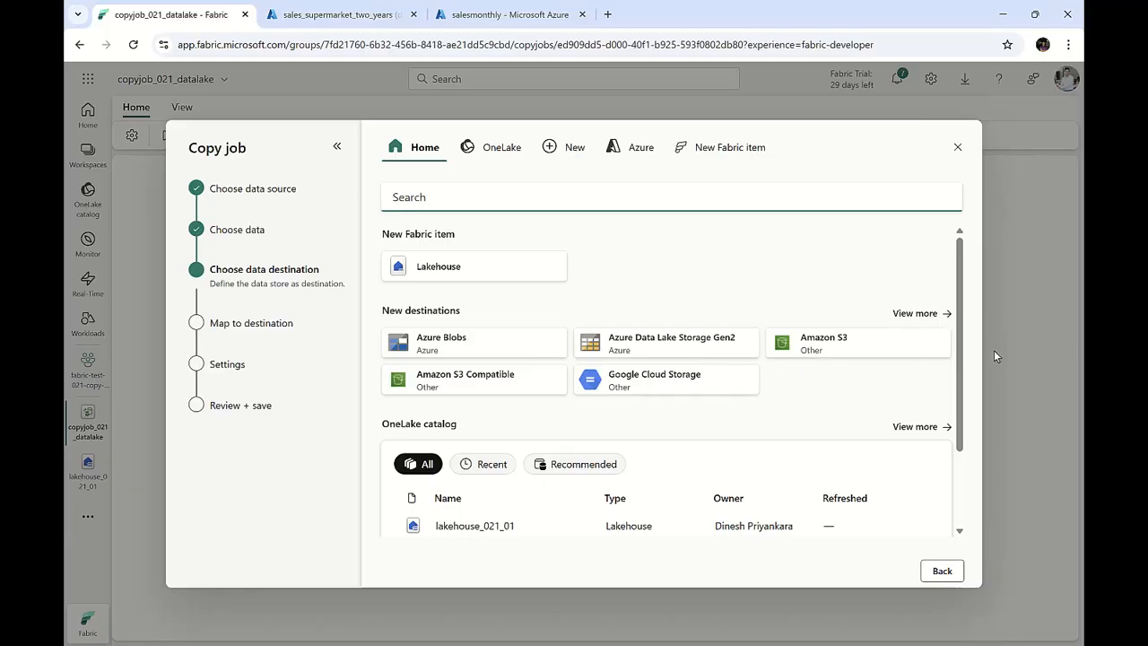
Choose the existing lakehouse_021_01 lakehouse as the destination and set its Files folder path to the sales folder
{"action": "left_click_drag", "start_coordinate": [962, 369], "coordinate": [966, 424]}
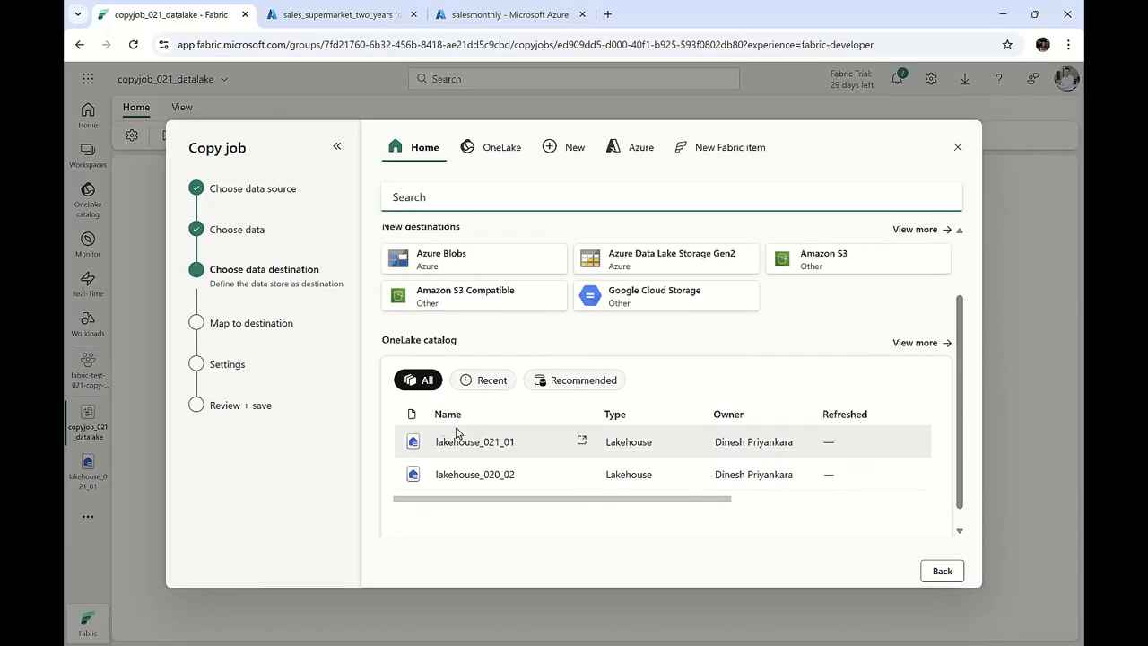
{"action": "left_click", "coordinate": [508, 451]}
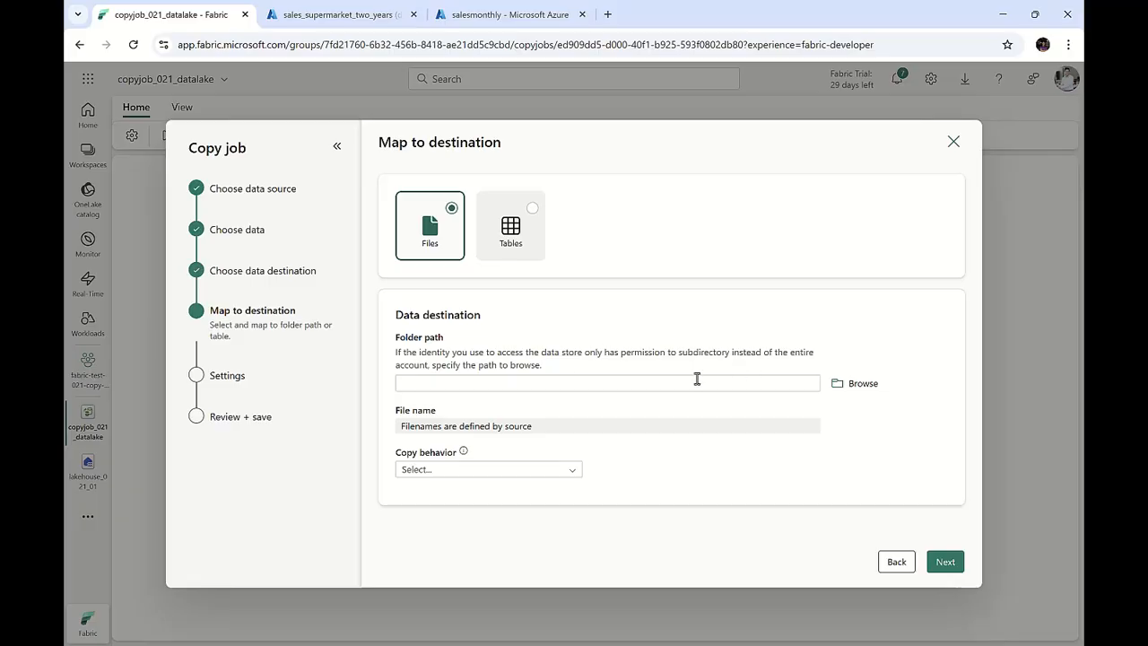
{"action": "left_click", "coordinate": [869, 386]}
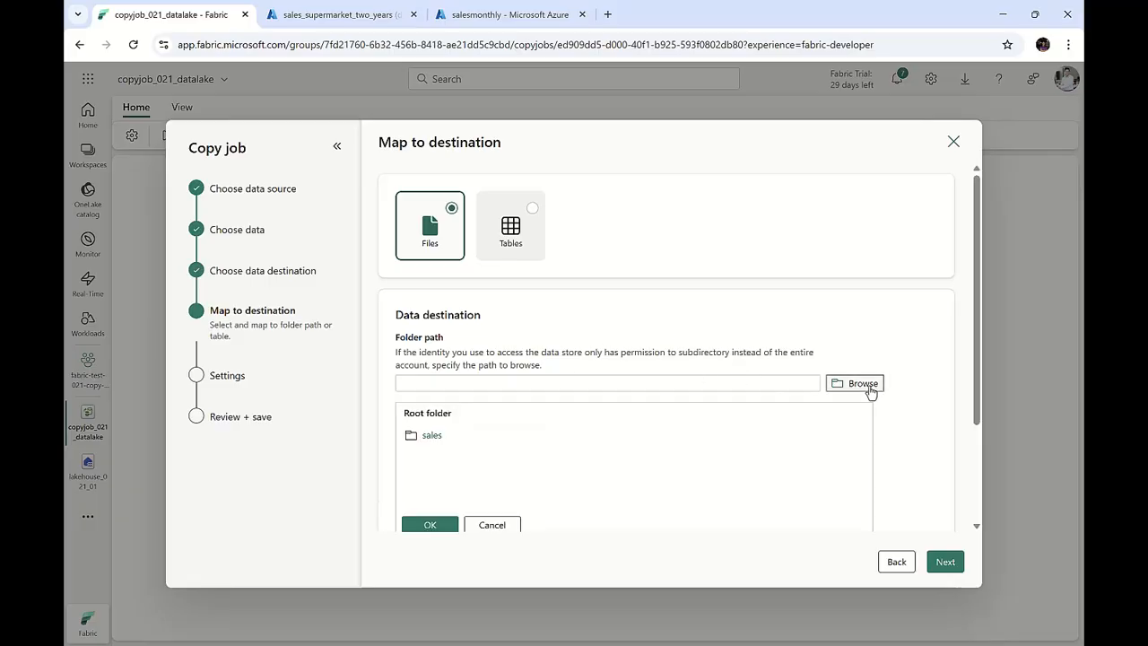
{"action": "double_click", "coordinate": [433, 439]}
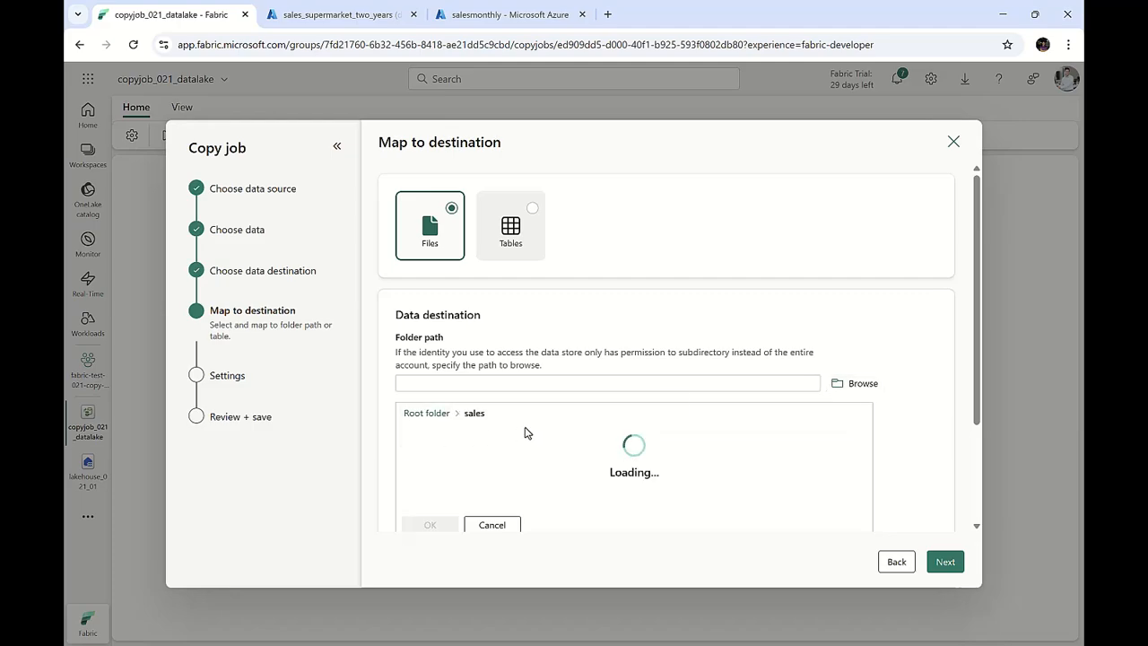
{"action": "scroll", "coordinate": [526, 430], "scroll_direction": "down", "scroll_amount": 1}
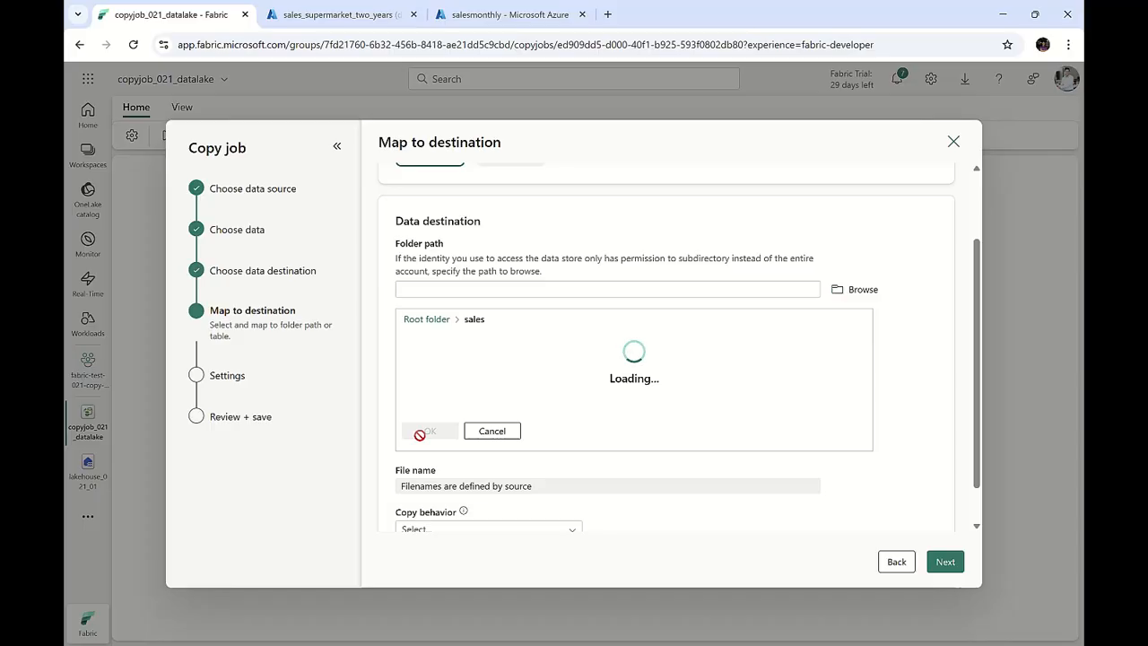
{"action": "left_click", "coordinate": [425, 432]}
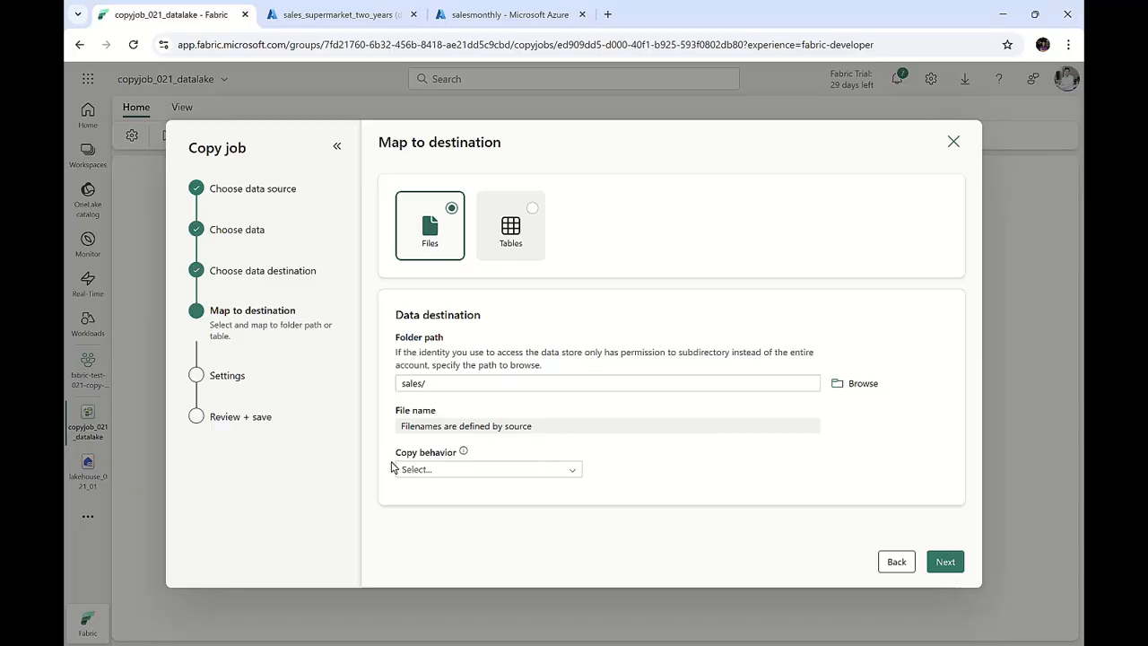
Set the copy behavior to Preserve hierarchy and the copy job mode to Incremental copy (Preview)
{"action": "left_click", "coordinate": [573, 473]}
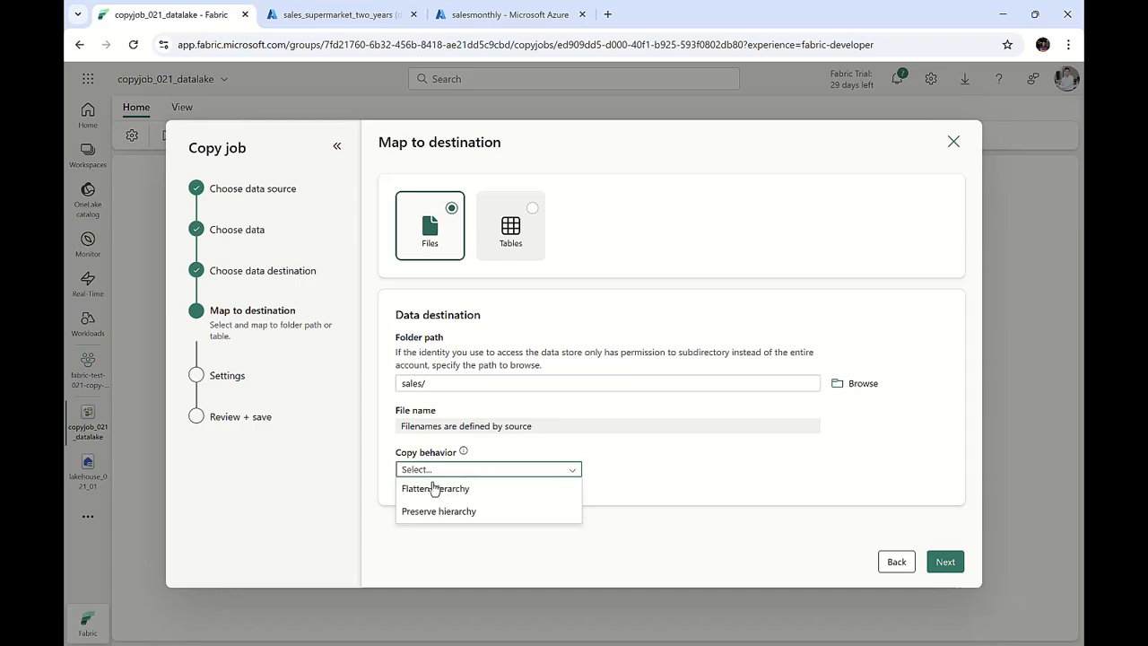
{"action": "left_click", "coordinate": [466, 513]}
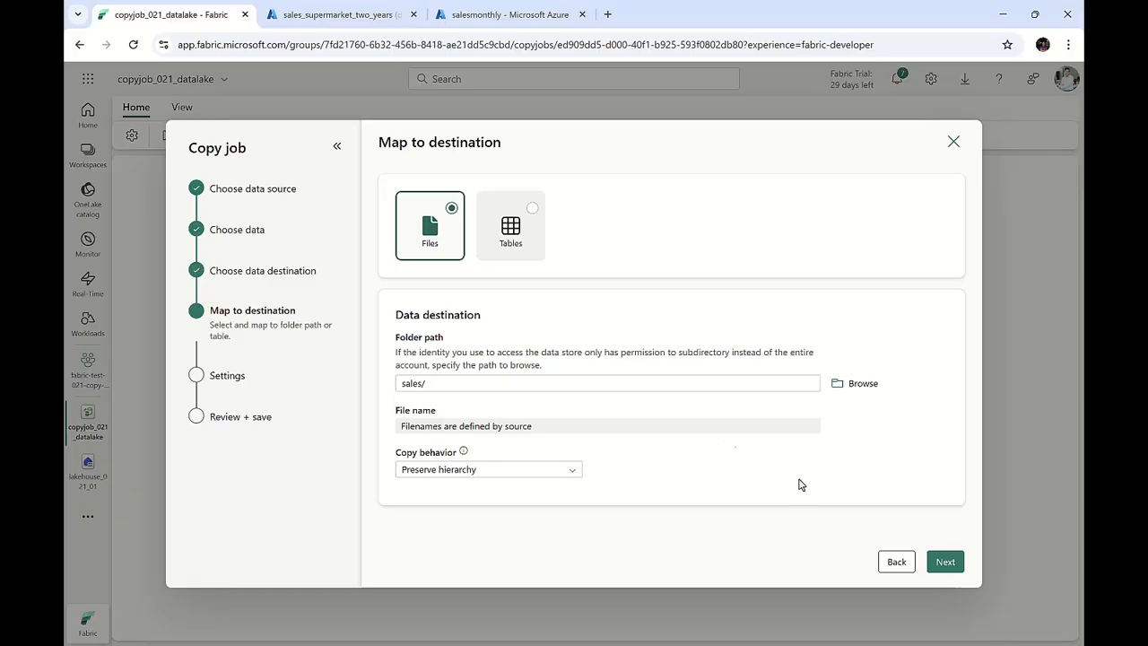
{"action": "left_click", "coordinate": [945, 562]}
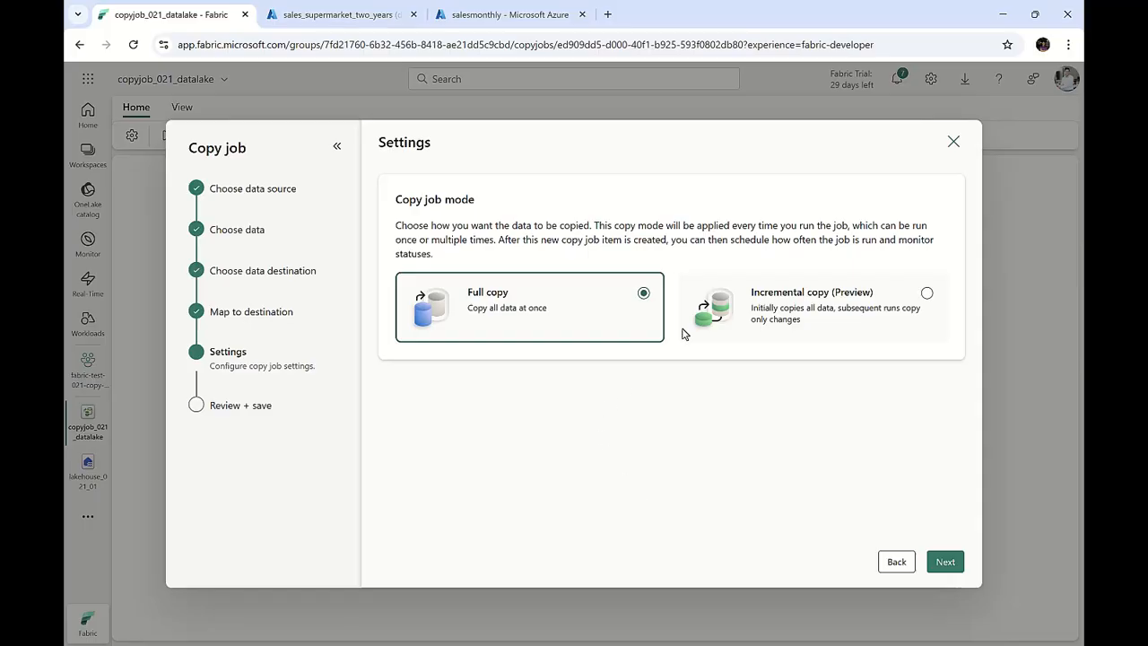
{"action": "left_click", "coordinate": [860, 307]}
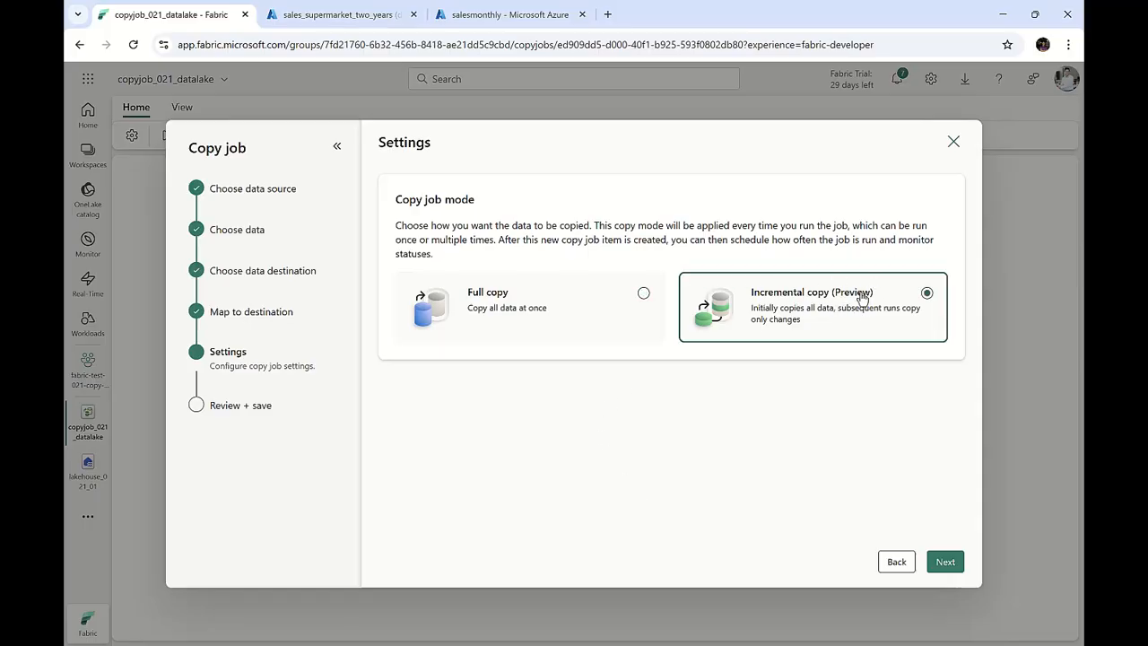
{"action": "left_click", "coordinate": [946, 562]}
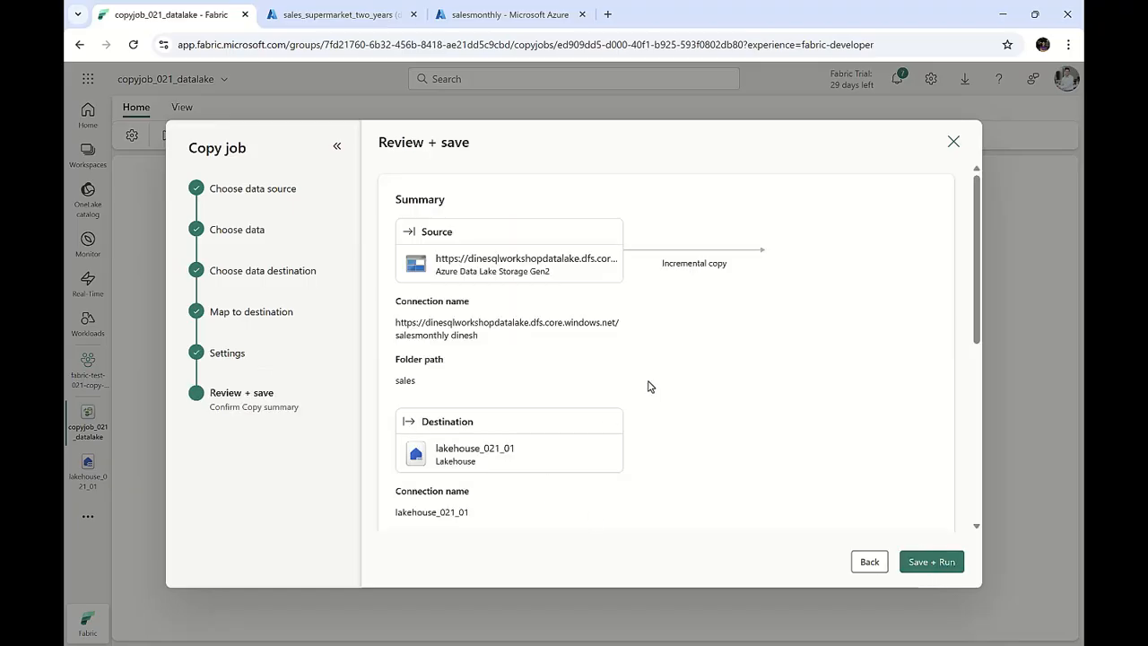
Review the copy job summary, set the schedule's time zone to Kuala Lumpur, Singapore (UTC+8), and save and run the job
{"action": "scroll", "coordinate": [638, 350], "scroll_direction": "down", "scroll_amount": 3}
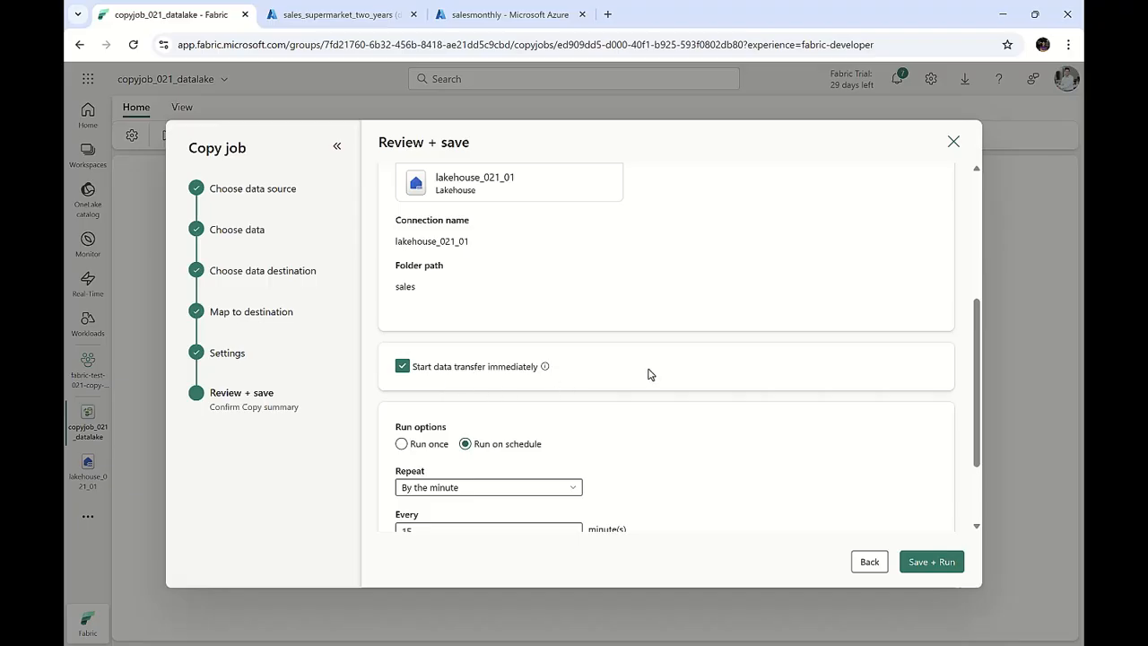
{"action": "scroll", "coordinate": [651, 375], "scroll_direction": "down", "scroll_amount": 2}
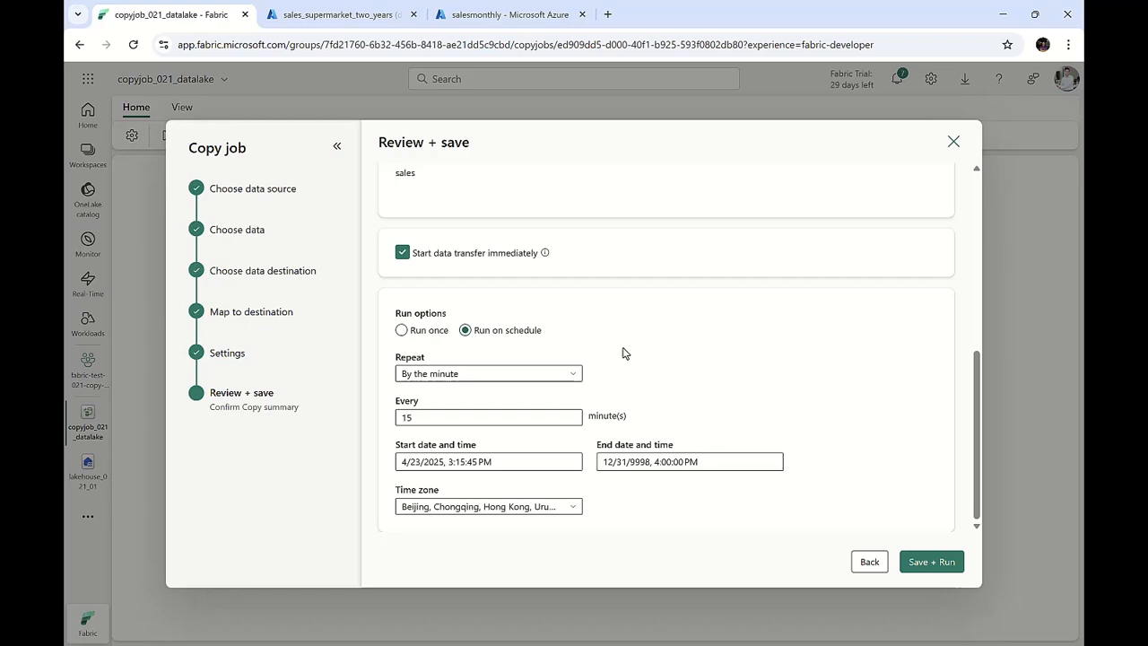
{"action": "scroll", "coordinate": [661, 352], "scroll_direction": "up", "scroll_amount": 3}
{"action": "scroll", "coordinate": [661, 352], "scroll_direction": "up", "scroll_amount": 3}
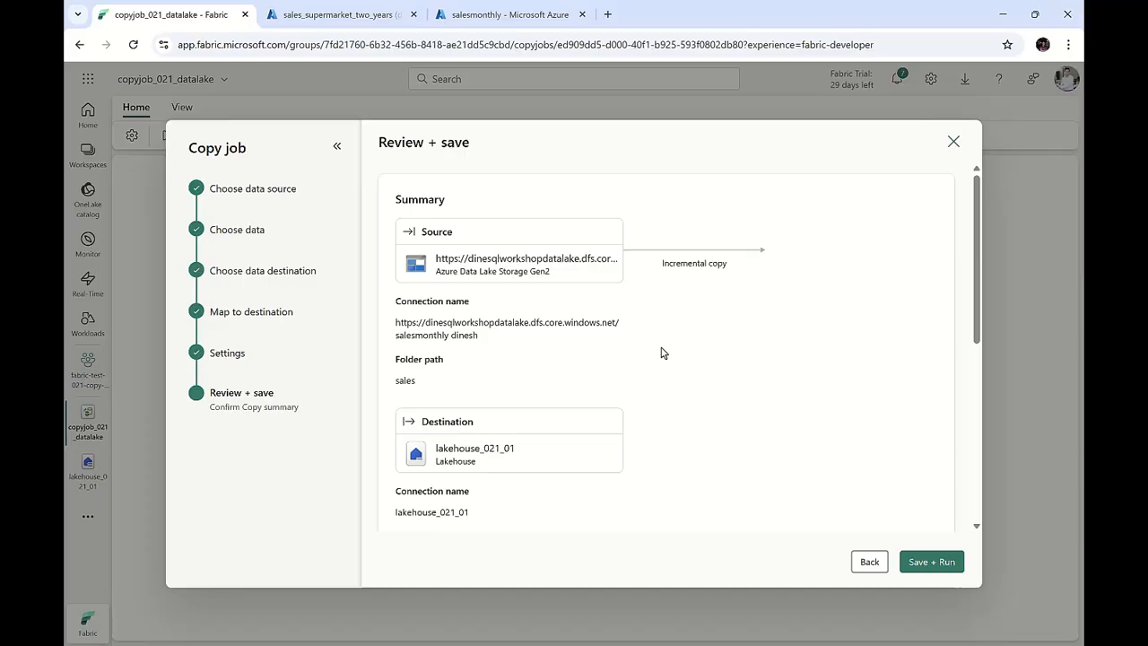
{"action": "scroll", "coordinate": [661, 353], "scroll_direction": "down", "scroll_amount": 5}
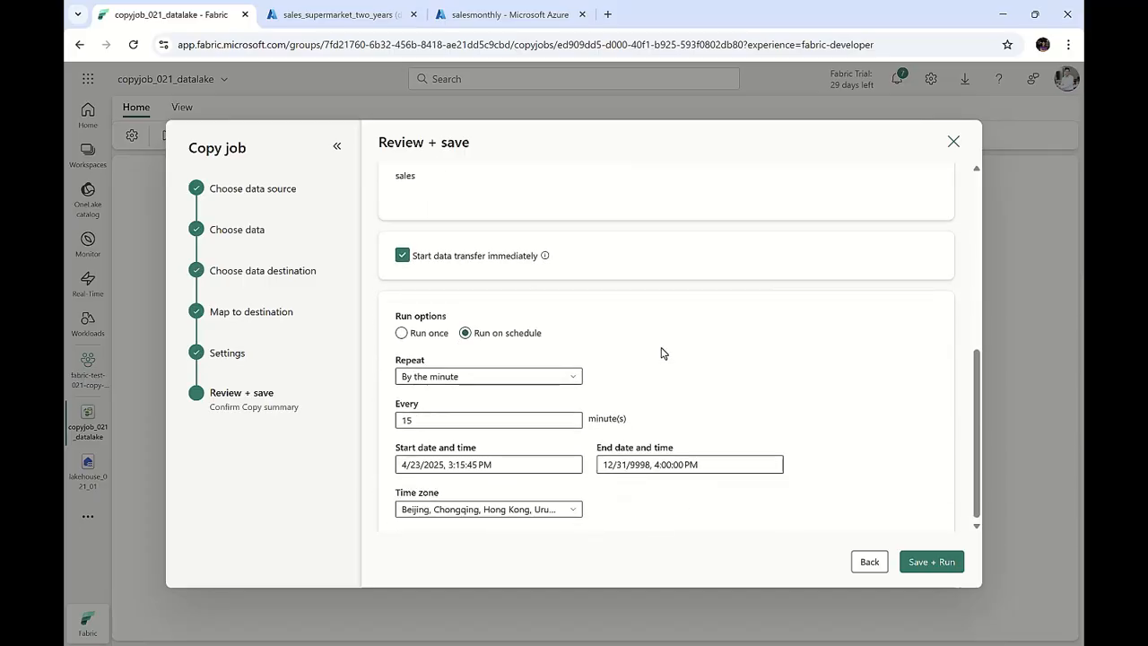
{"action": "left_click", "coordinate": [404, 333]}
{"action": "scroll", "coordinate": [589, 498], "scroll_direction": "down", "scroll_amount": 1}
{"action": "left_click", "coordinate": [574, 507]}
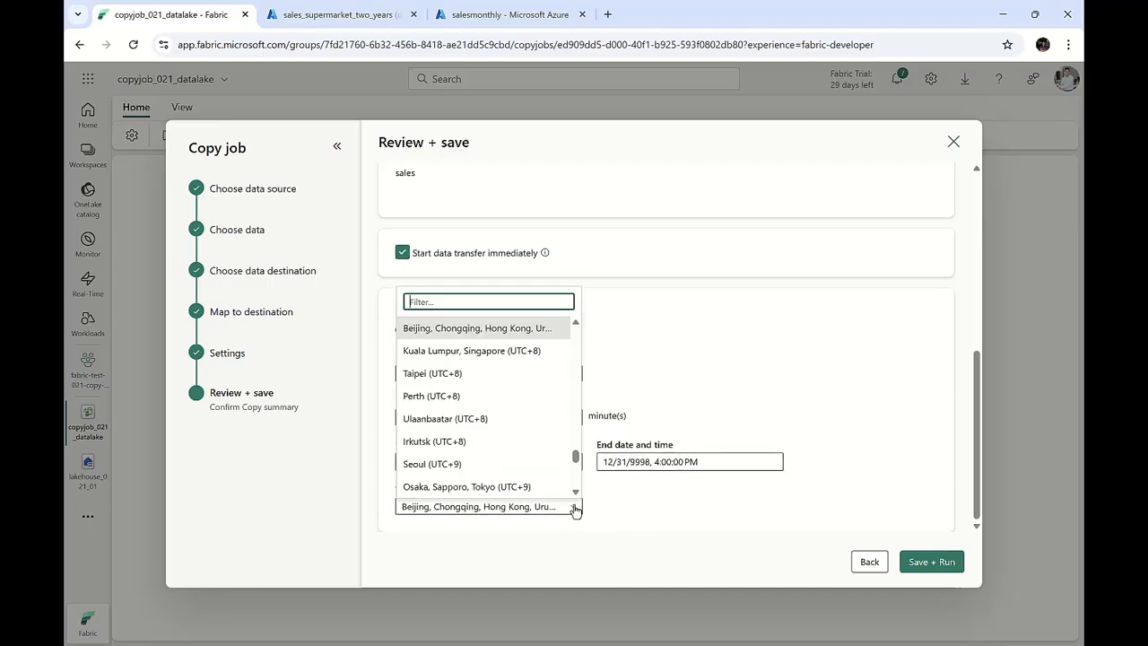
{"action": "left_click", "coordinate": [509, 354]}
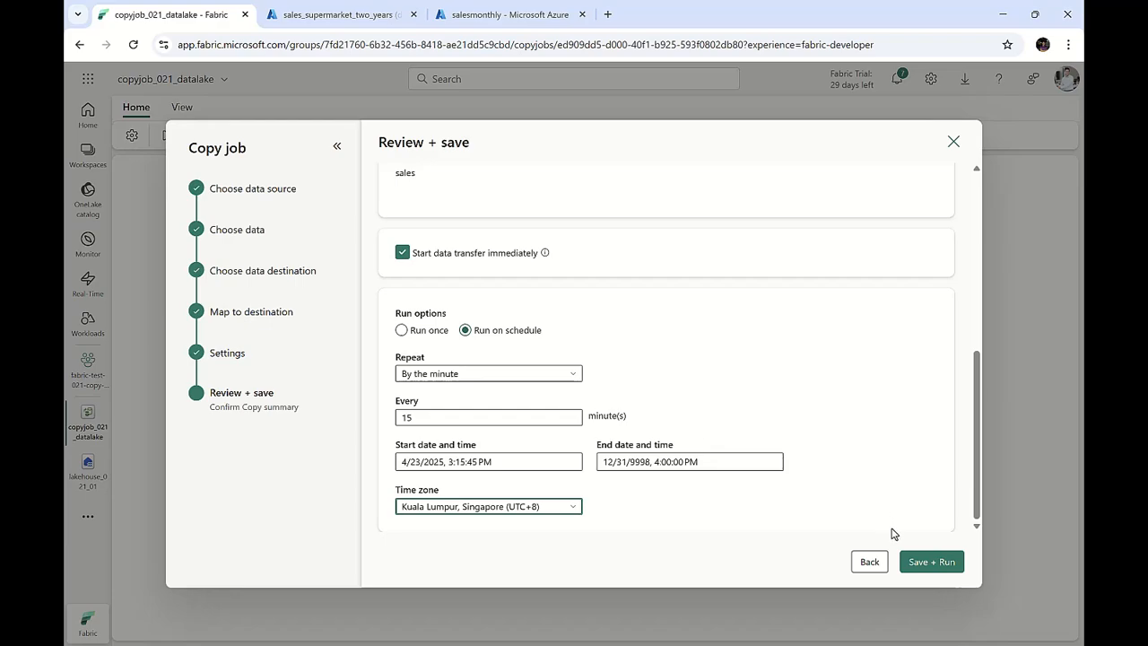
{"action": "left_click", "coordinate": [935, 566]}
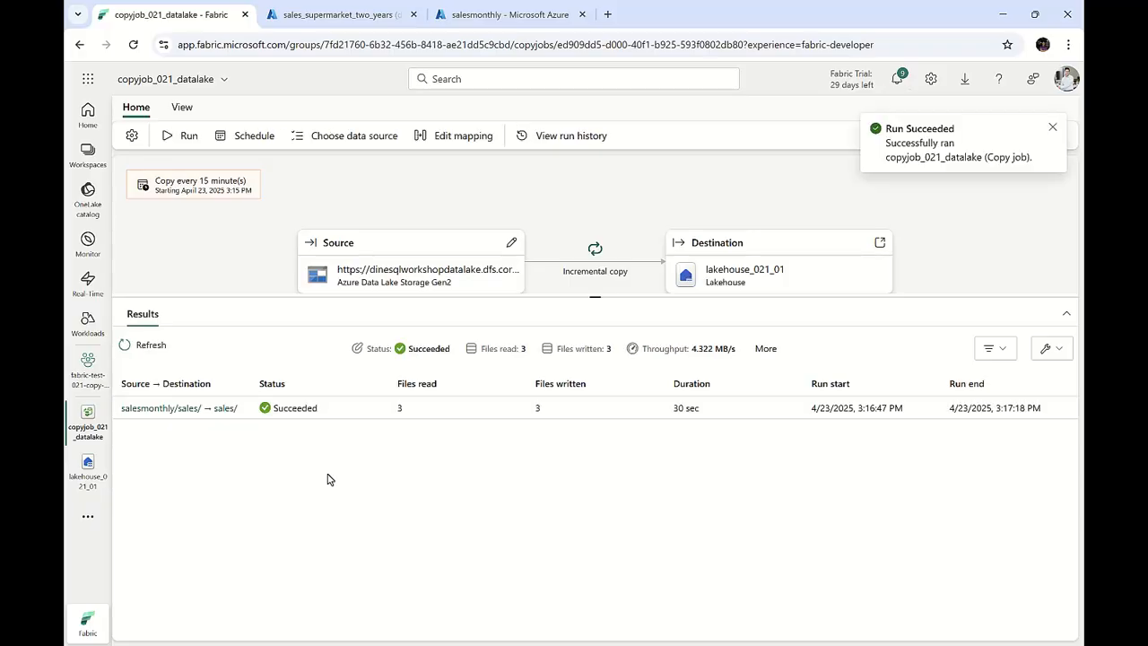
Go to the fabric-test-021-copy-job workspace and open the lakehouse_021_01 lakehouse in a new browser tab
{"action": "left_click", "coordinate": [90, 372]}
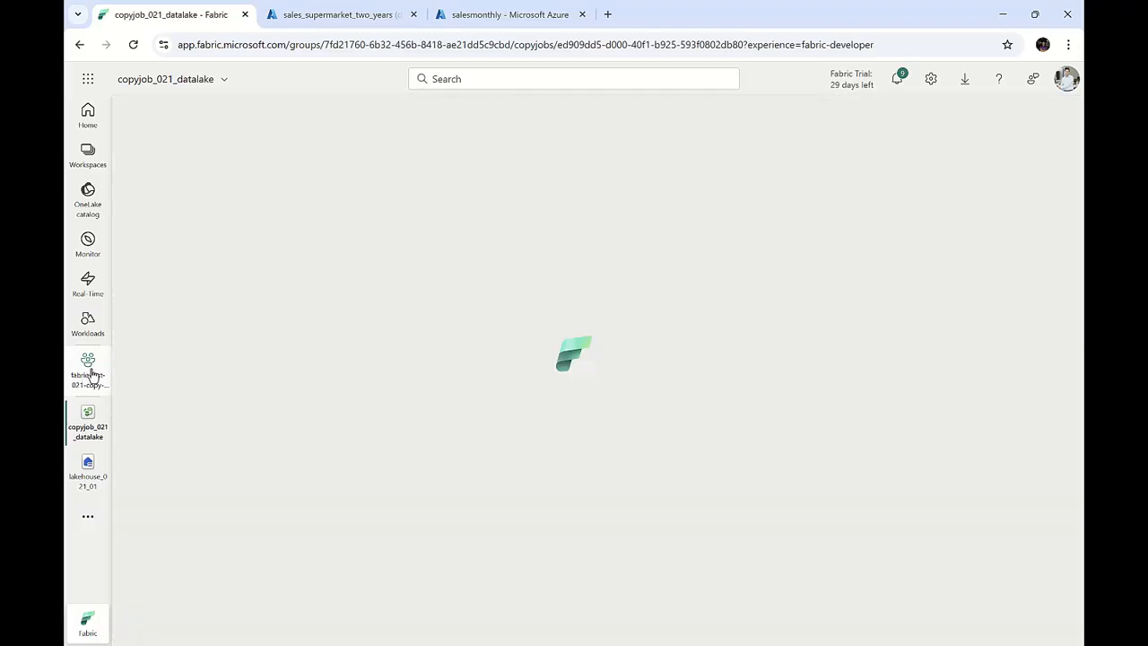
{"action": "right_click", "coordinate": [256, 271]}
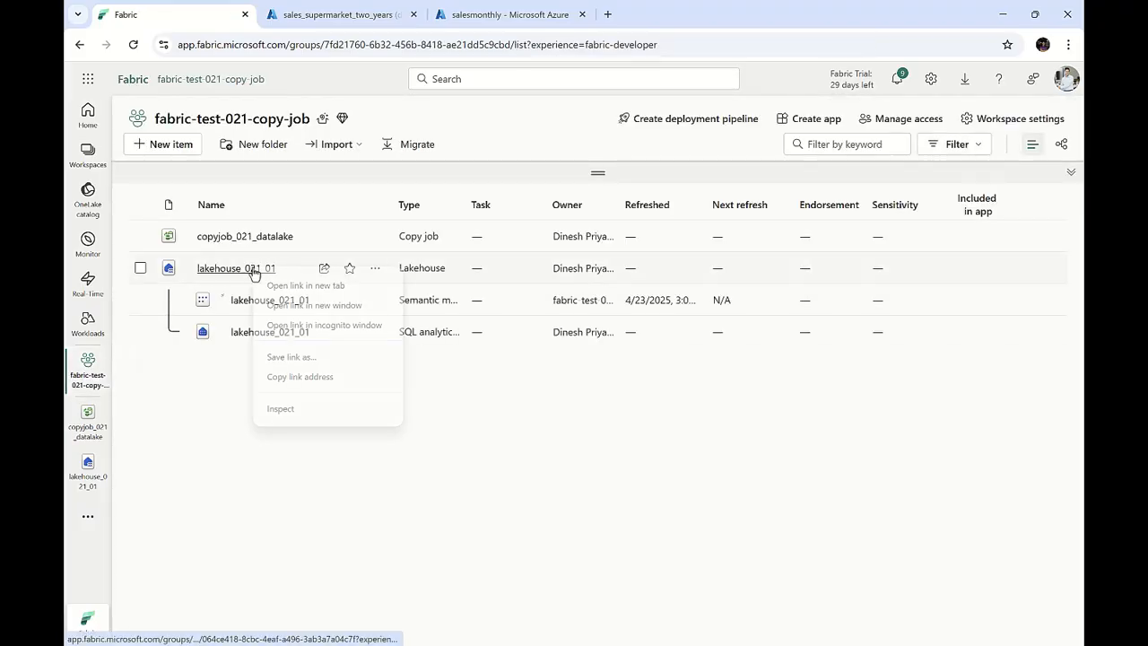
{"action": "left_click", "coordinate": [269, 285]}
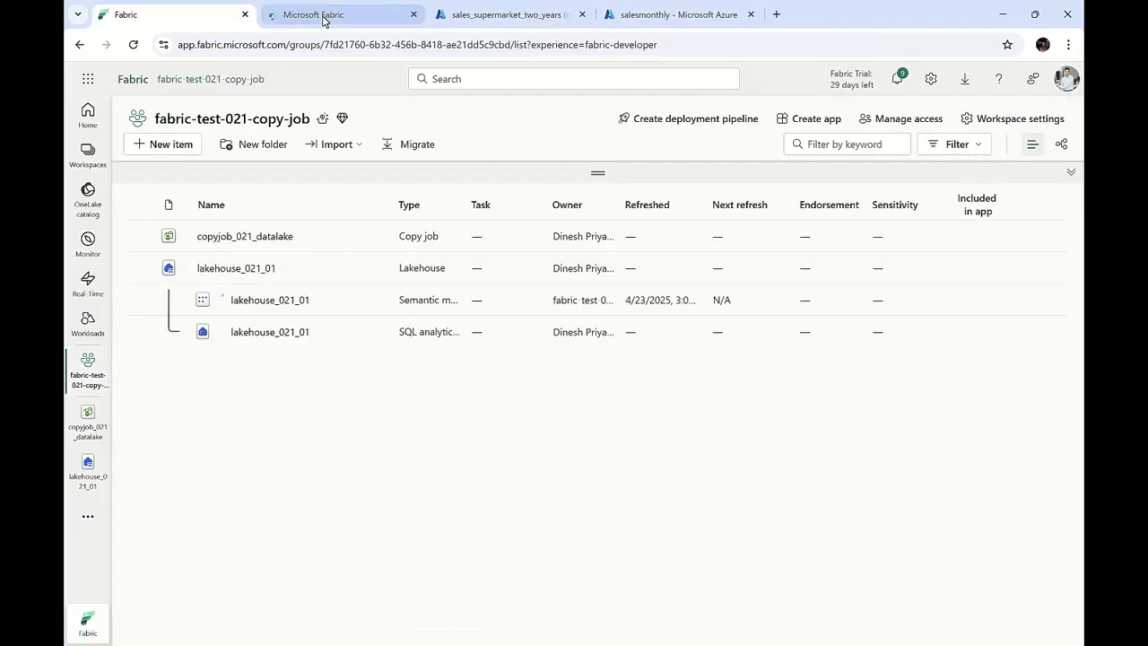
Examine the copied CSV files in the sales folder of the lakehouse_021_01 lakehouse
{"action": "left_click", "coordinate": [324, 16]}
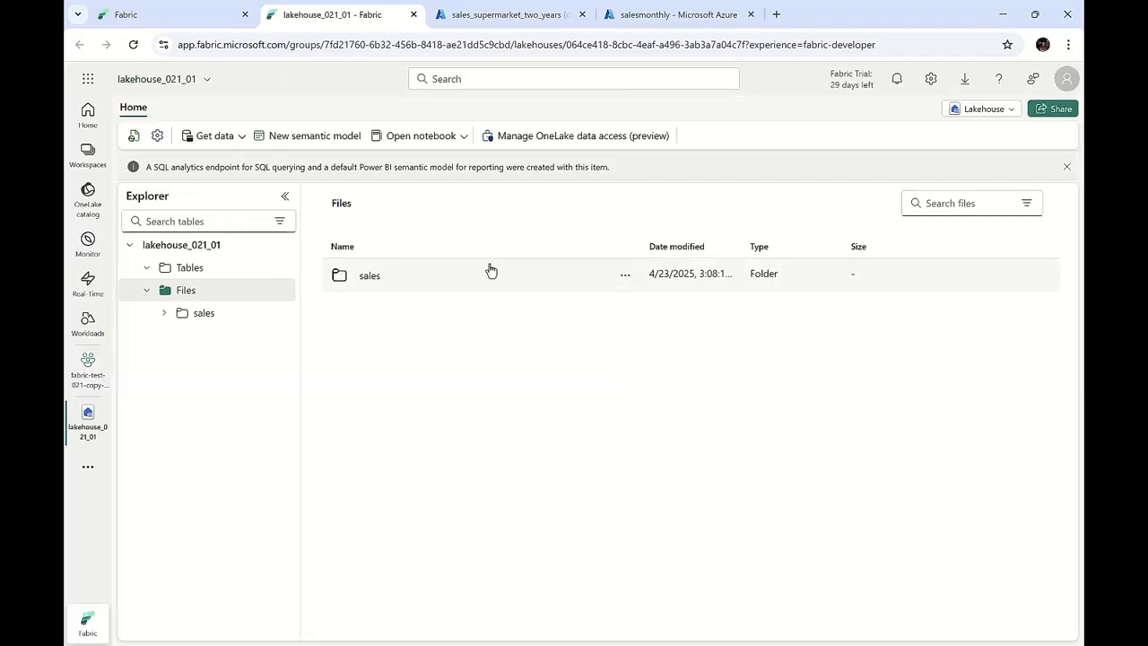
{"action": "left_click", "coordinate": [206, 314]}
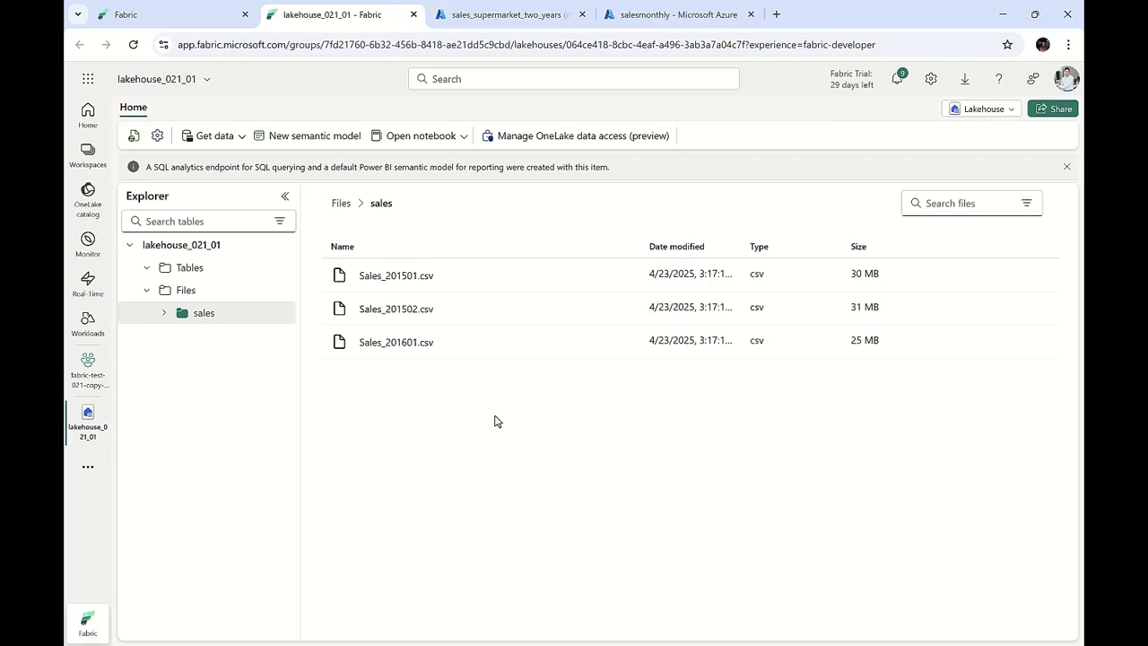
Upload Sales_201602.csv to the sales directory of the salesmonthly container in the Azure portal
{"action": "left_click", "coordinate": [681, 15]}
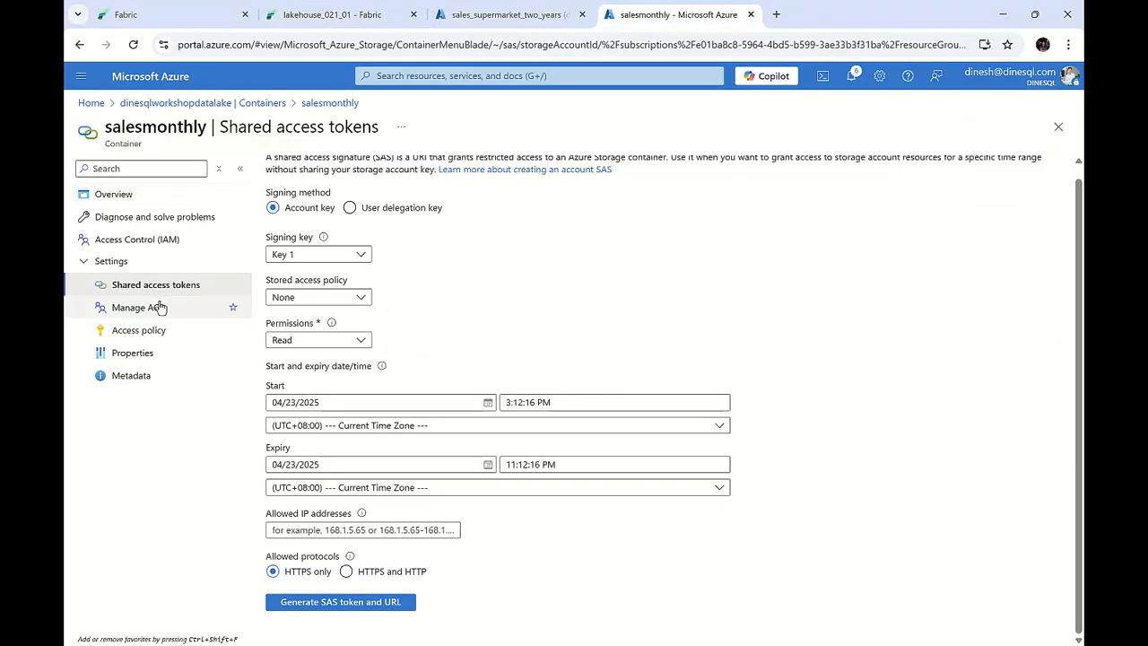
{"action": "left_click", "coordinate": [130, 197]}
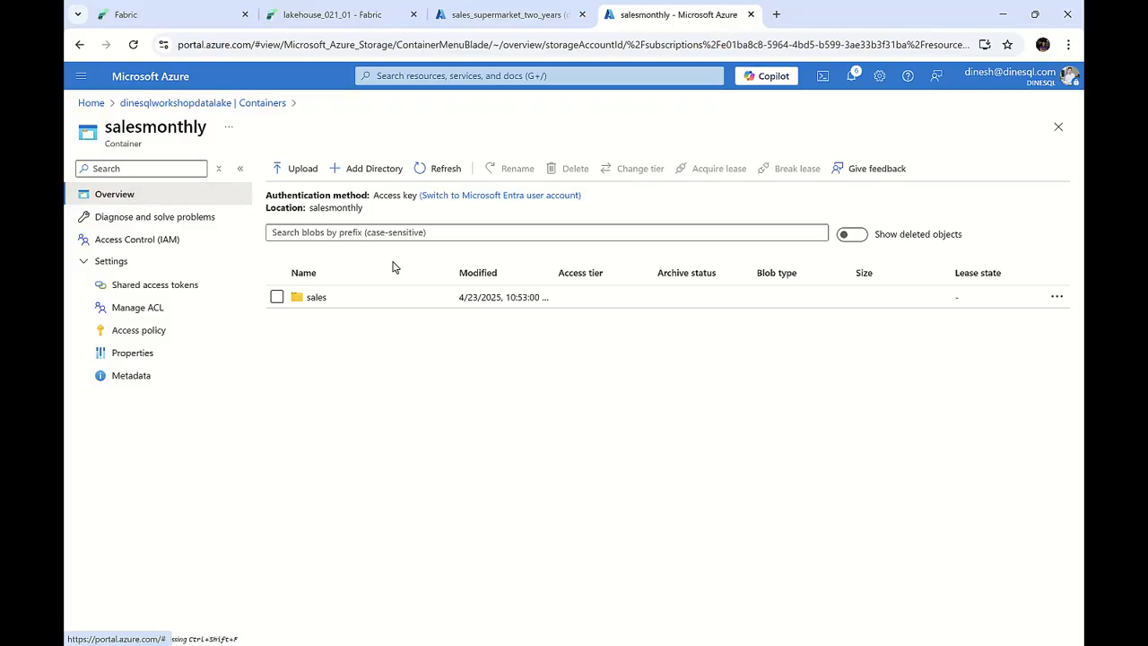
{"action": "left_click", "coordinate": [315, 297]}
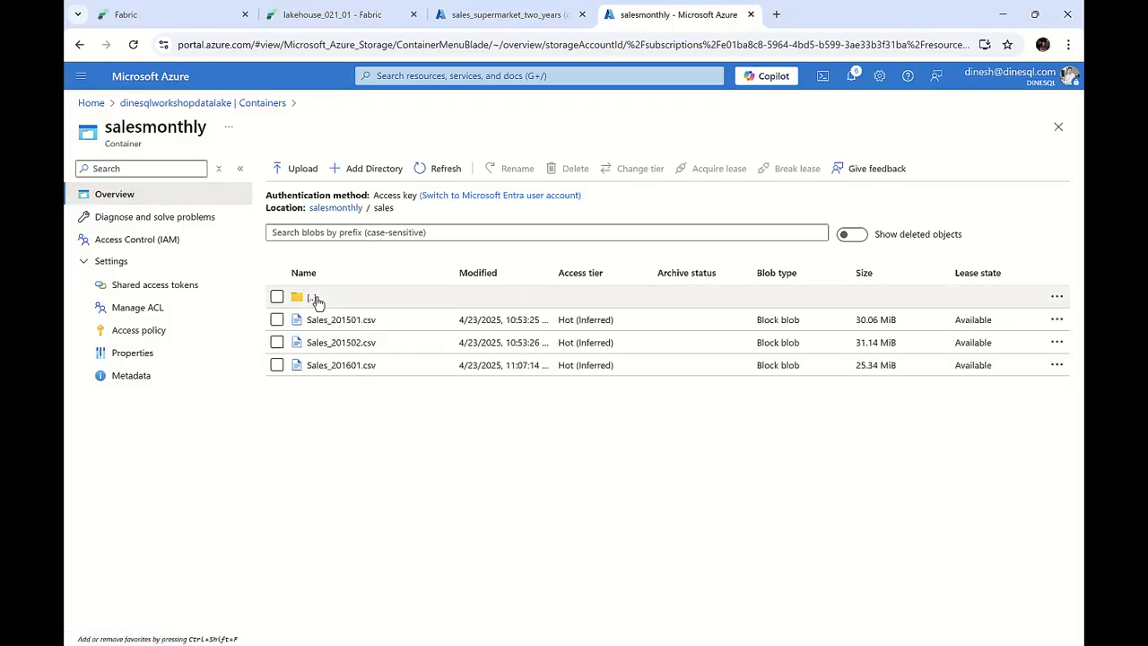
{"action": "left_click", "coordinate": [304, 175]}
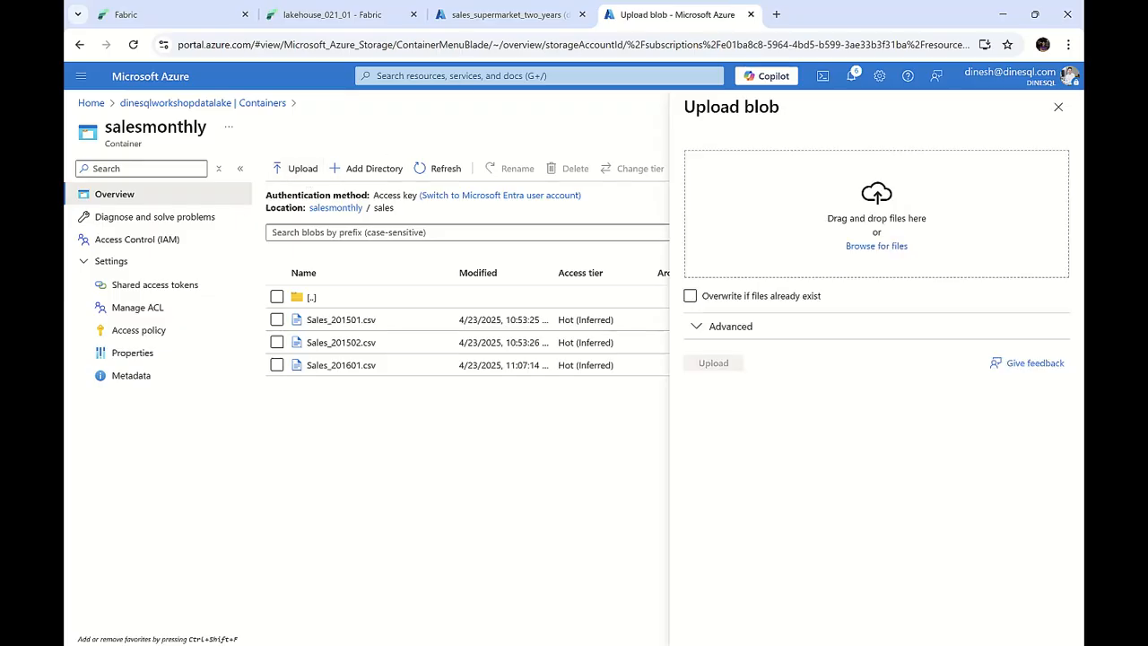
{"action": "left_click_drag", "start_coordinate": [90, 386], "coordinate": [889, 192]}
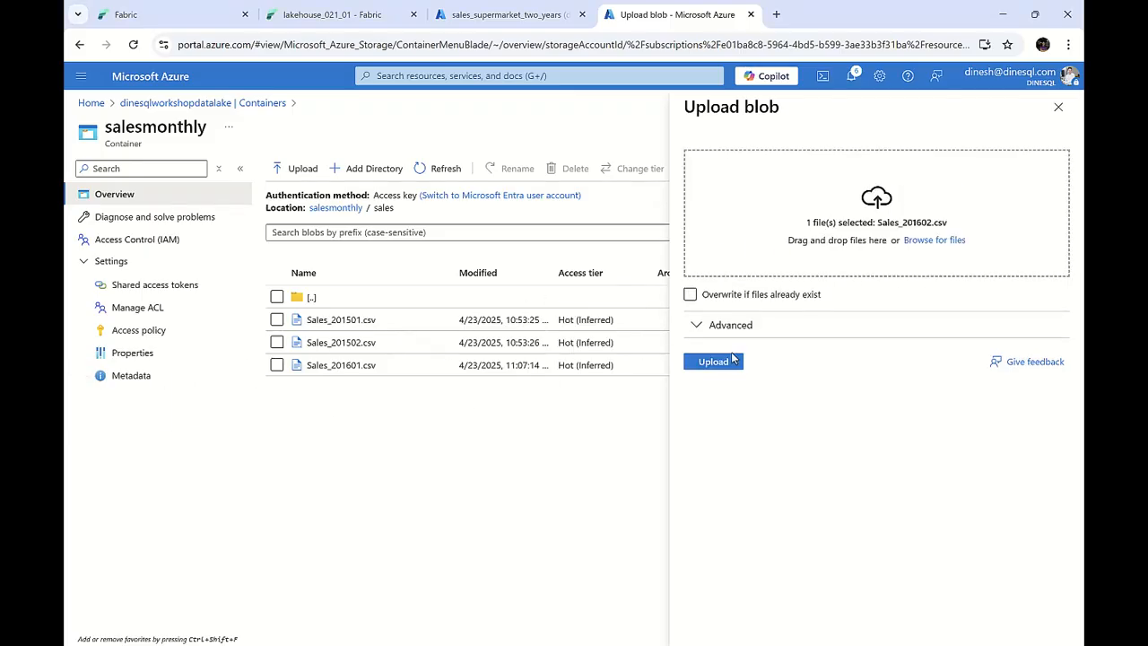
{"action": "left_click", "coordinate": [714, 362]}
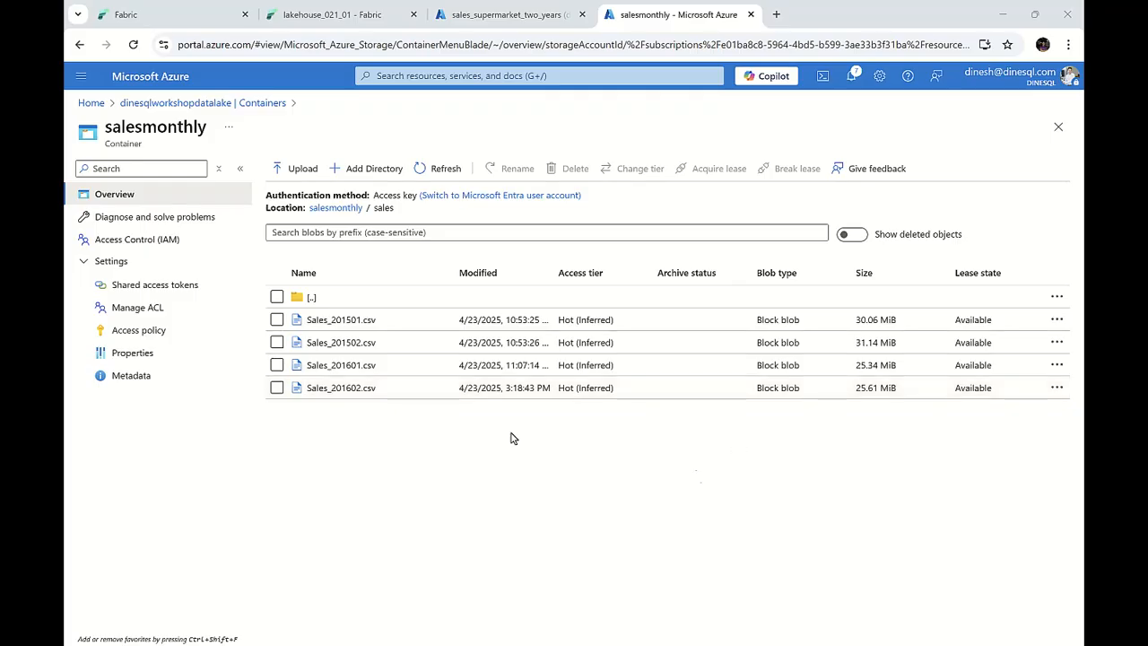
Review the source, destination and file transfer details of the 3:16 PM copyjob_021_datalake run in the Fabric Monitor
{"action": "left_click", "coordinate": [135, 15]}
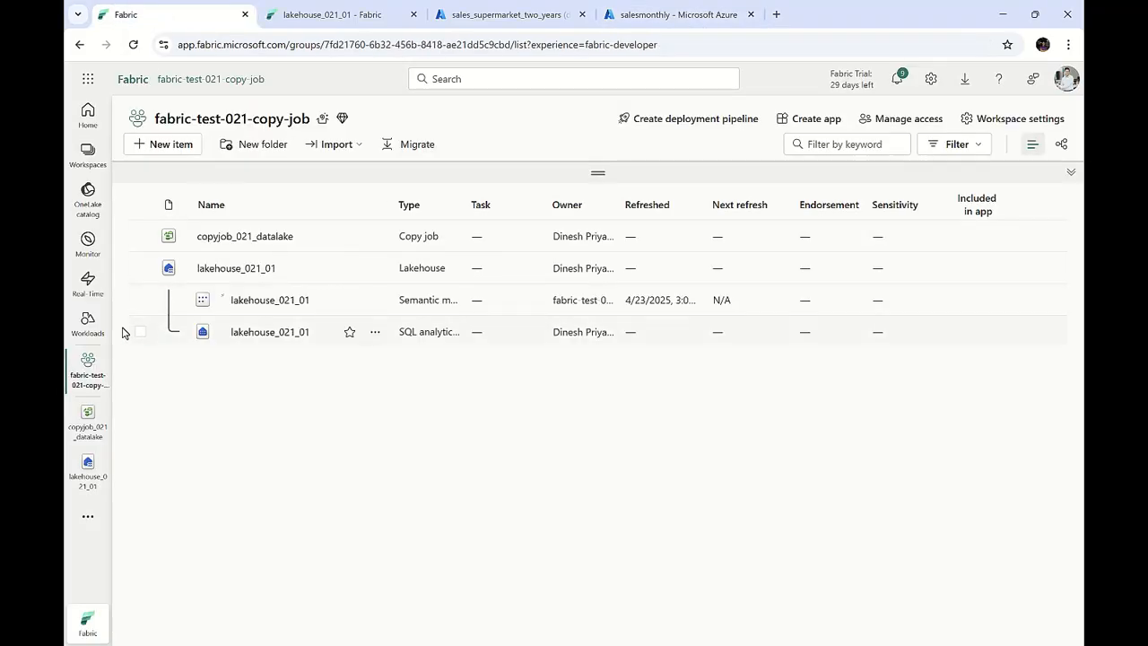
{"action": "left_click", "coordinate": [88, 242]}
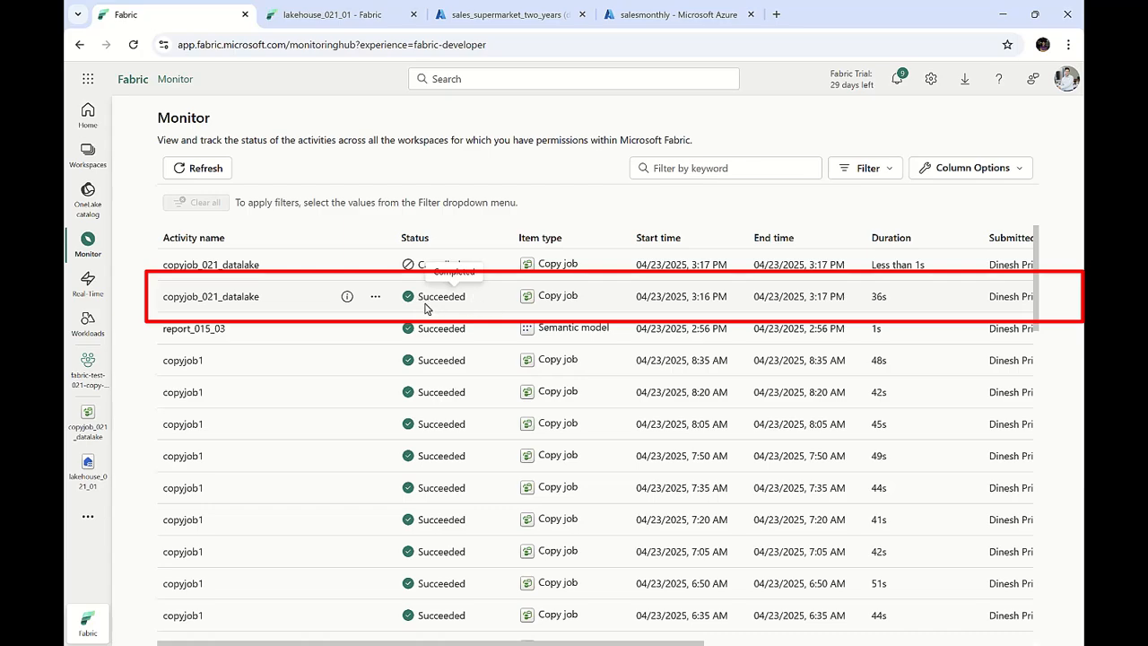
{"action": "left_click", "coordinate": [208, 304]}
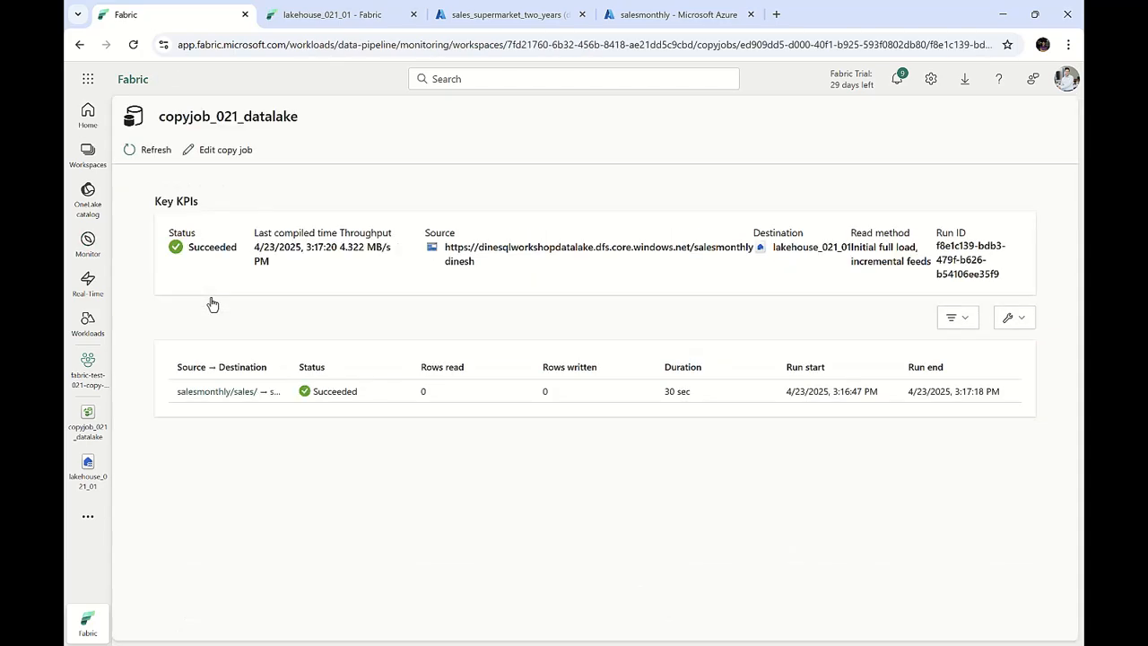
{"action": "left_click", "coordinate": [301, 389]}
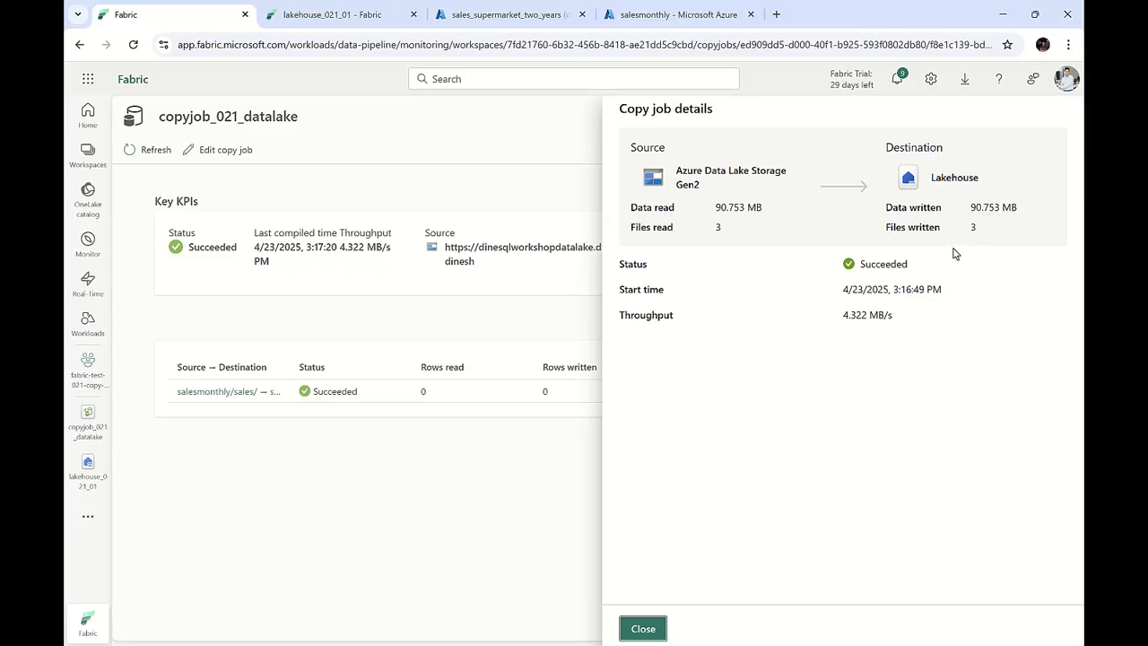
{"action": "left_click", "coordinate": [661, 632]}
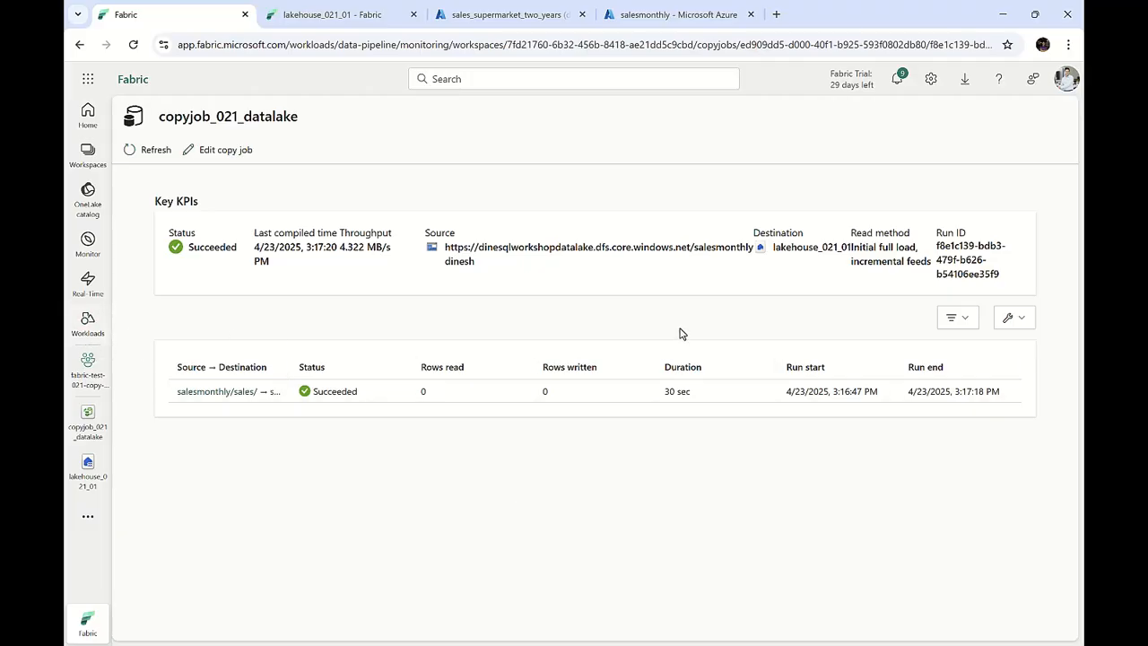
Refresh the Monitor's activity list and the lakehouse's sales folder to check the scheduled incremental copy
{"action": "left_click", "coordinate": [81, 259]}
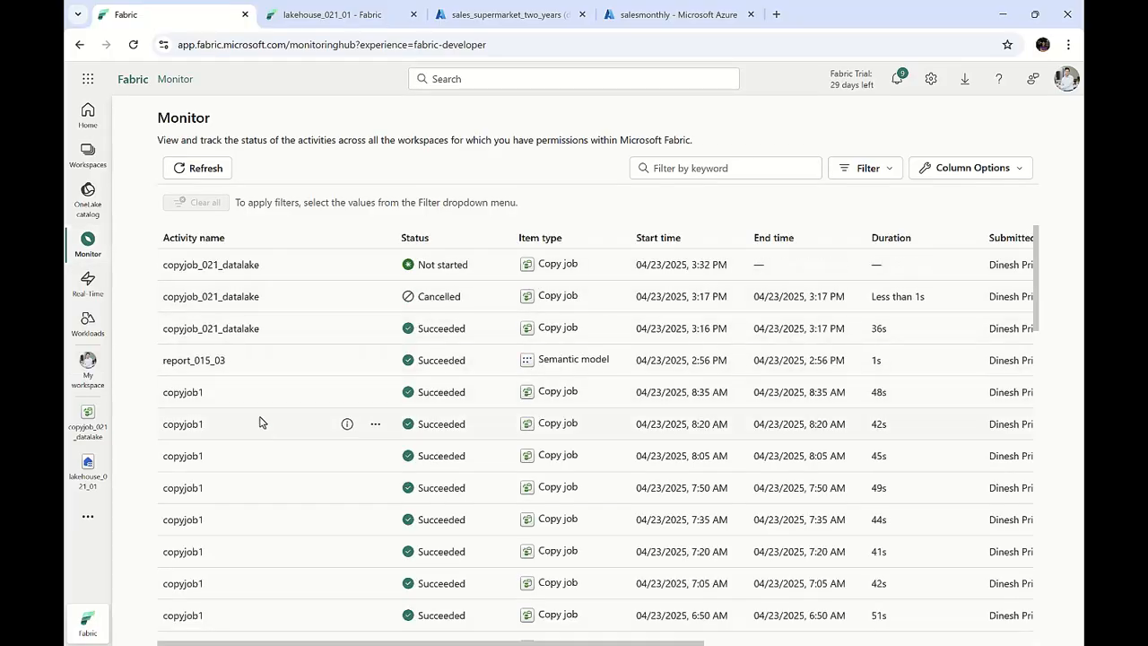
{"action": "left_click", "coordinate": [198, 171]}
{"action": "left_click", "coordinate": [336, 14]}
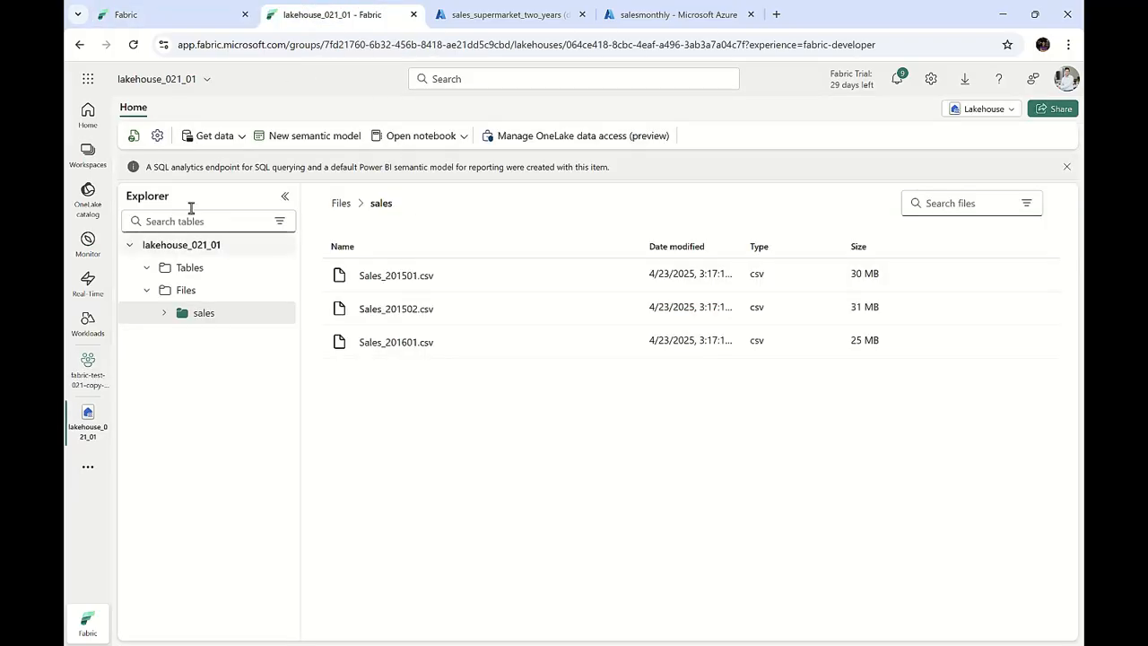
{"action": "left_click", "coordinate": [133, 137]}
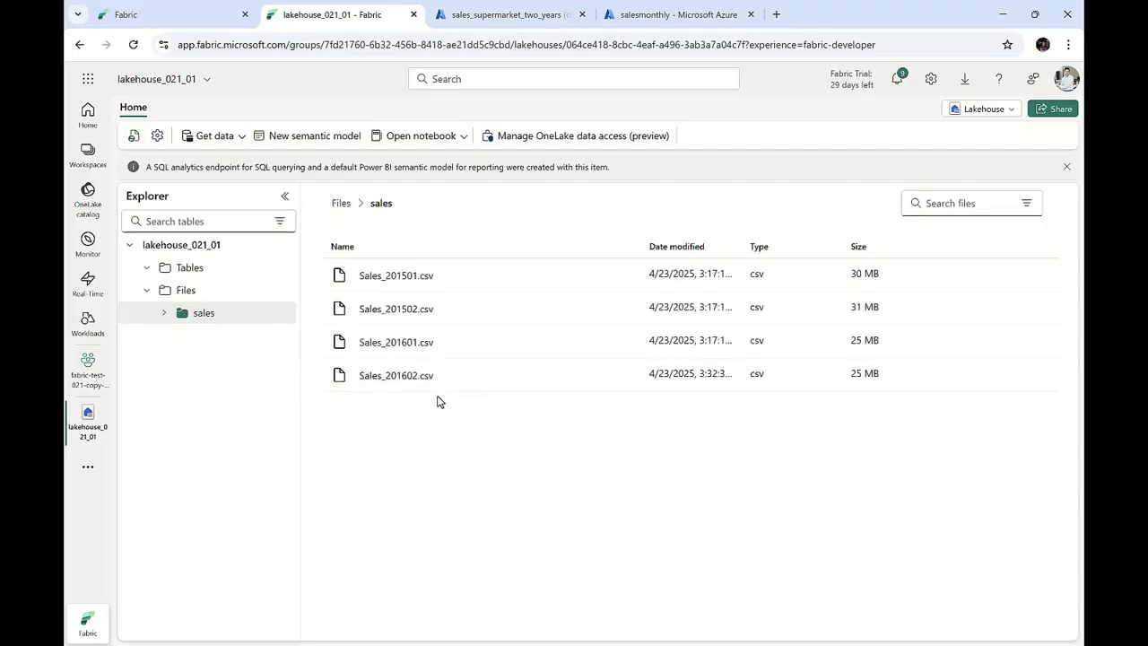
Refresh the Monitor's activity list again to check the status of the latest copyjob_021_datalake run
{"action": "left_click", "coordinate": [207, 5]}
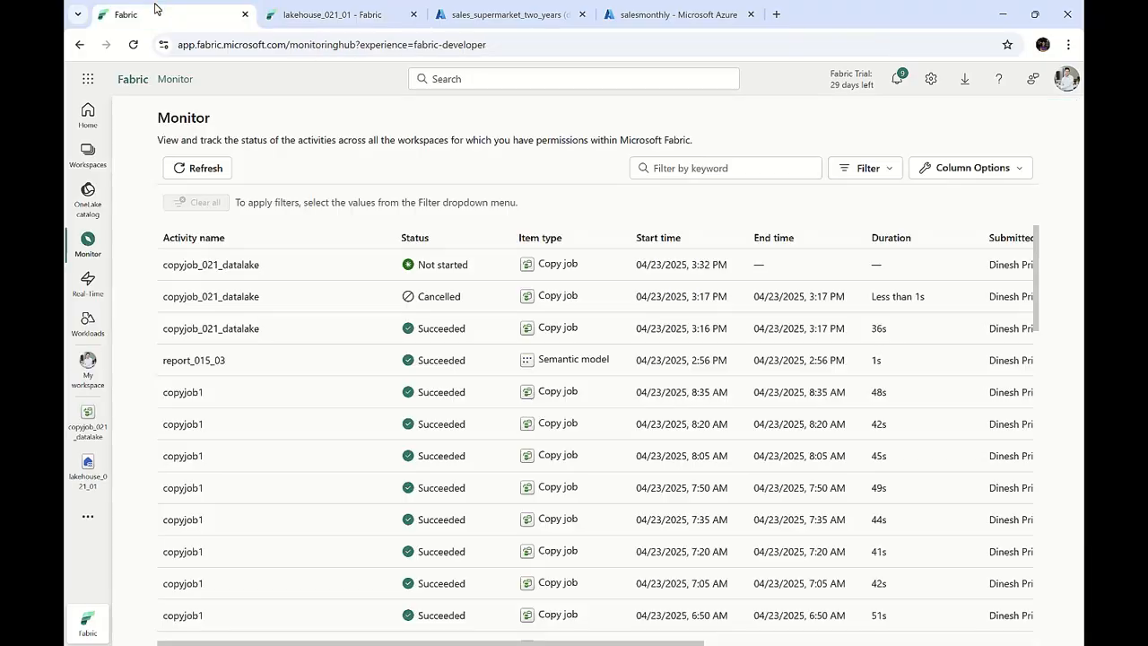
{"action": "left_click", "coordinate": [203, 170]}
{"action": "left_click", "coordinate": [200, 167]}
{"action": "key", "text": "ctrl+Tab"}
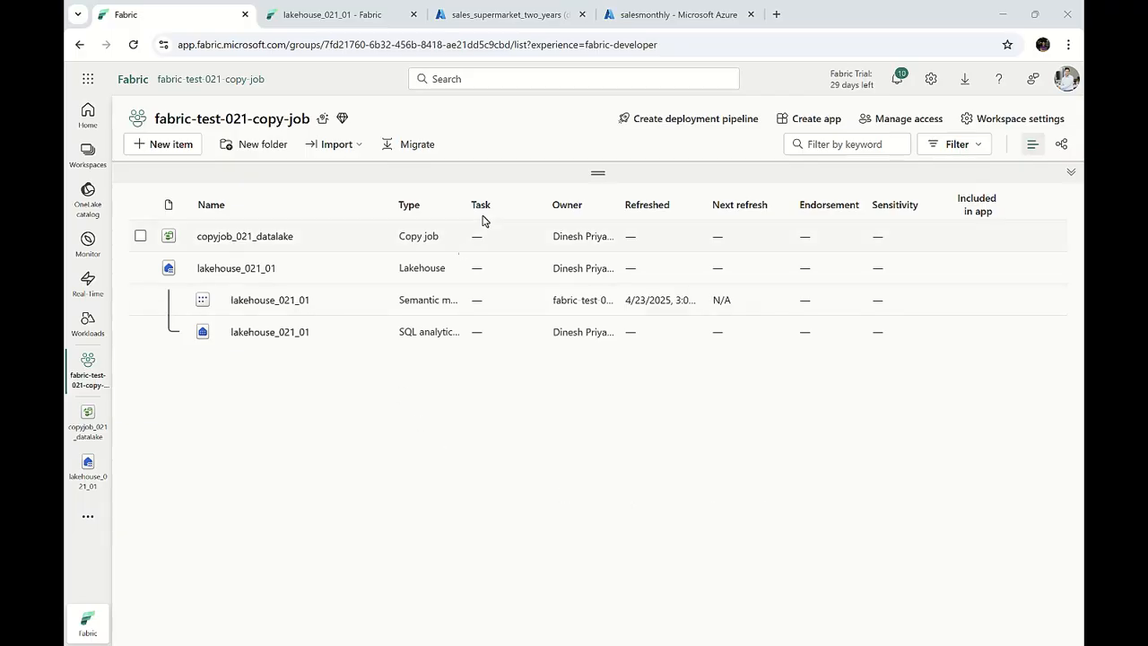
Switch to SQL Server Management Studio and review the count and top 10 queries on the dbo.[Order] source table
{"action": "left_click", "coordinate": [519, 16]}
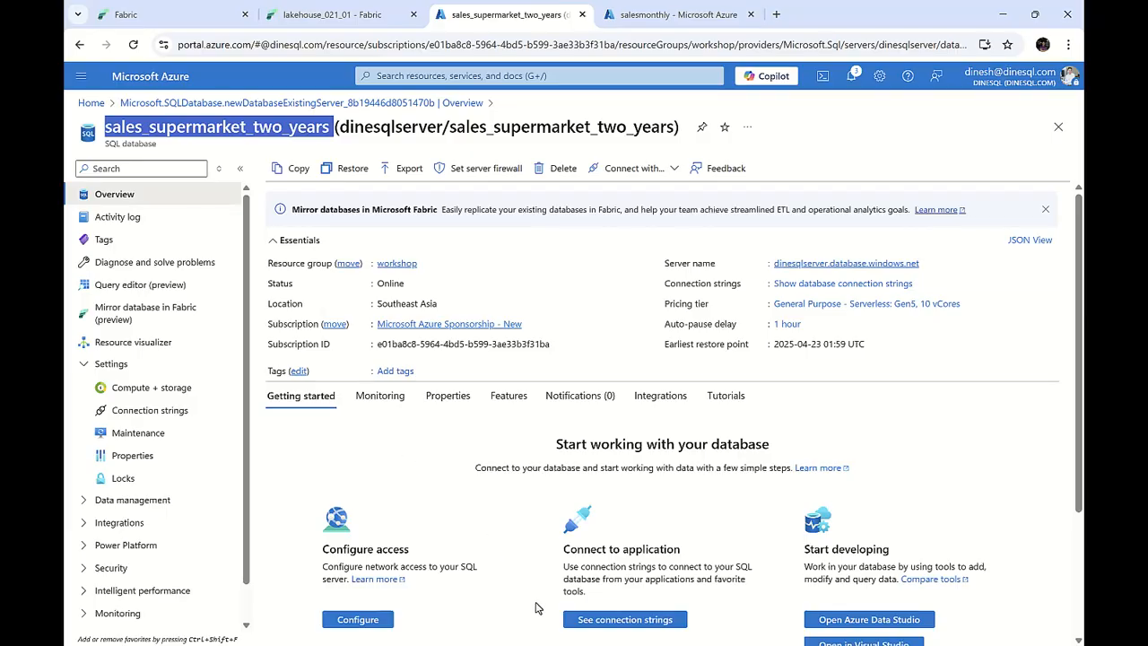
{"action": "mouse_move", "coordinate": [511, 644]}
{"action": "left_click", "coordinate": [512, 583]}
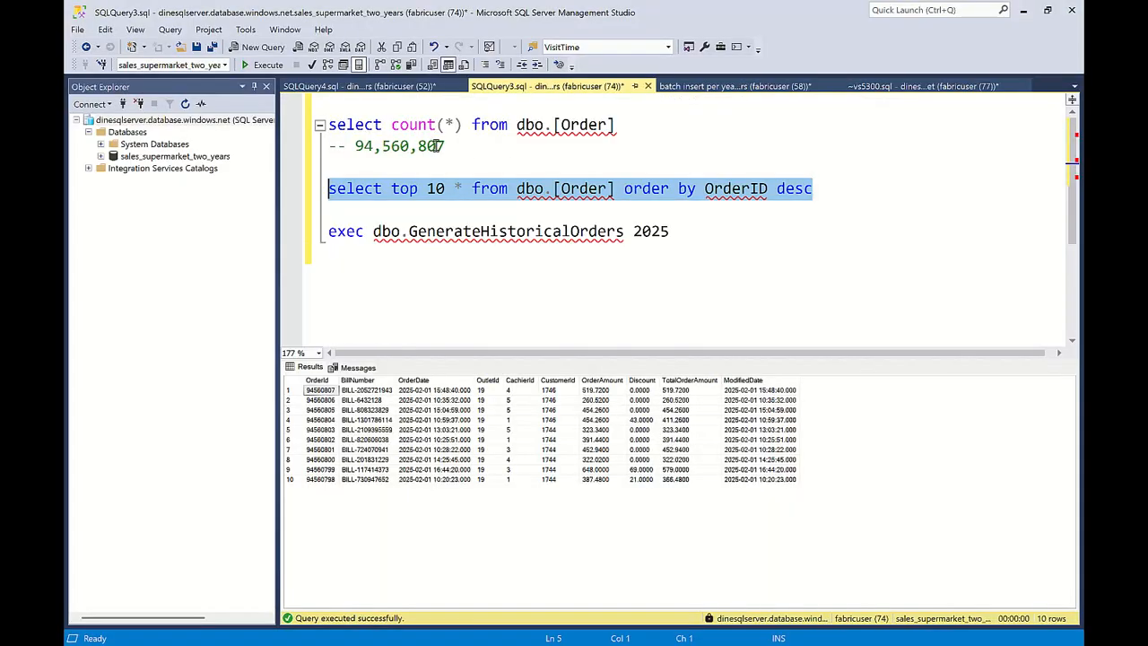
{"action": "double_click", "coordinate": [581, 126]}
{"action": "left_click_drag", "start_coordinate": [354, 146], "coordinate": [383, 146]}
{"action": "left_click_drag", "start_coordinate": [815, 189], "coordinate": [296, 190]}
{"action": "key", "text": "alt+Tab"}
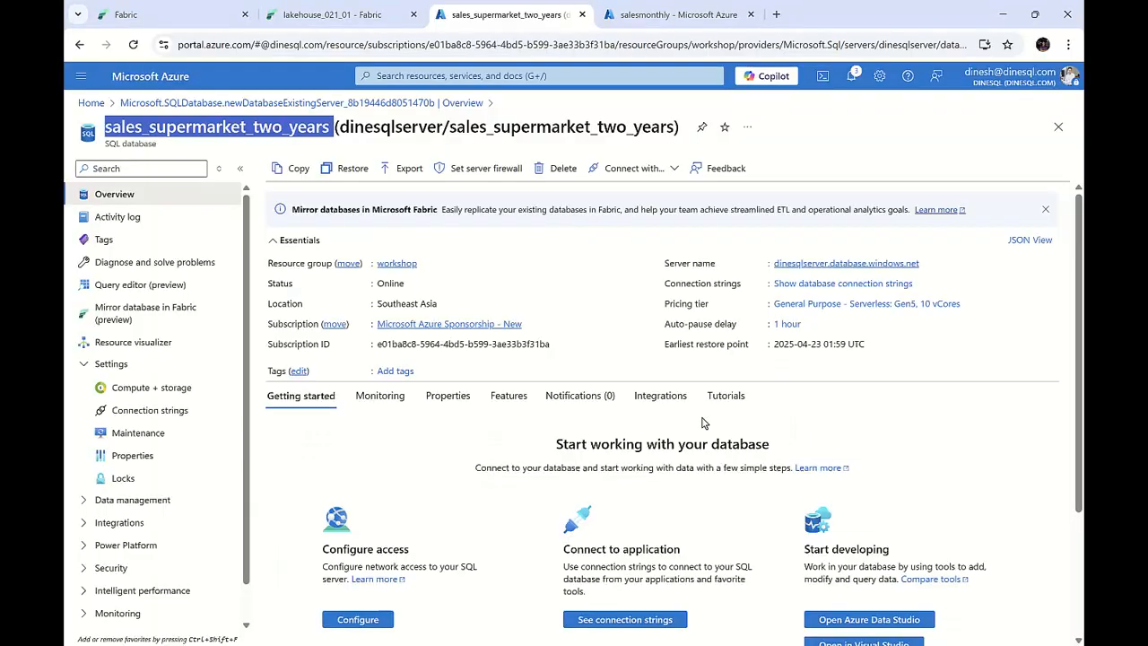
Create a new copy job named copyjob_021_02_azuresqldb in the fabric-test-021-copy-job workspace
{"action": "left_click", "coordinate": [182, 16]}
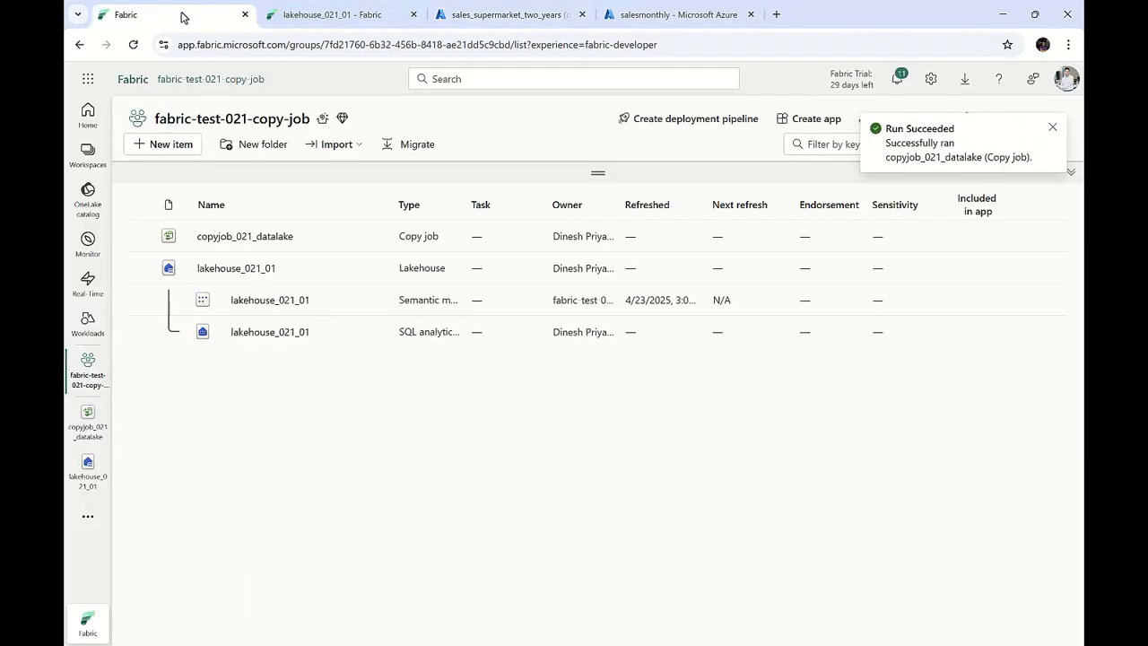
{"action": "left_click", "coordinate": [173, 146]}
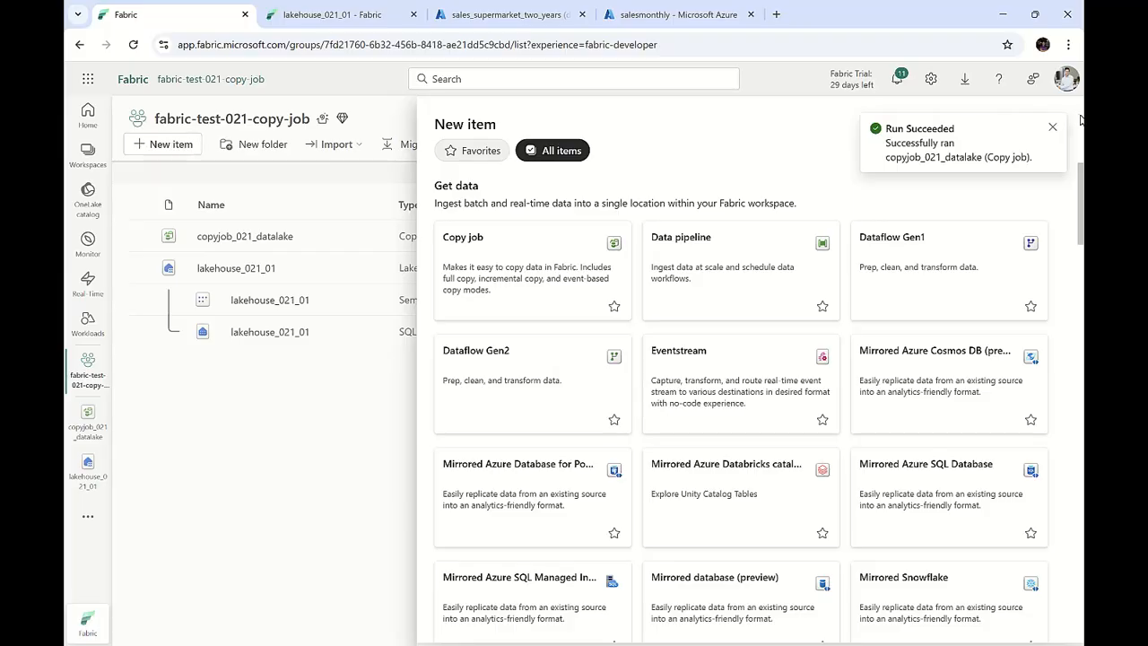
{"action": "left_click", "coordinate": [525, 269]}
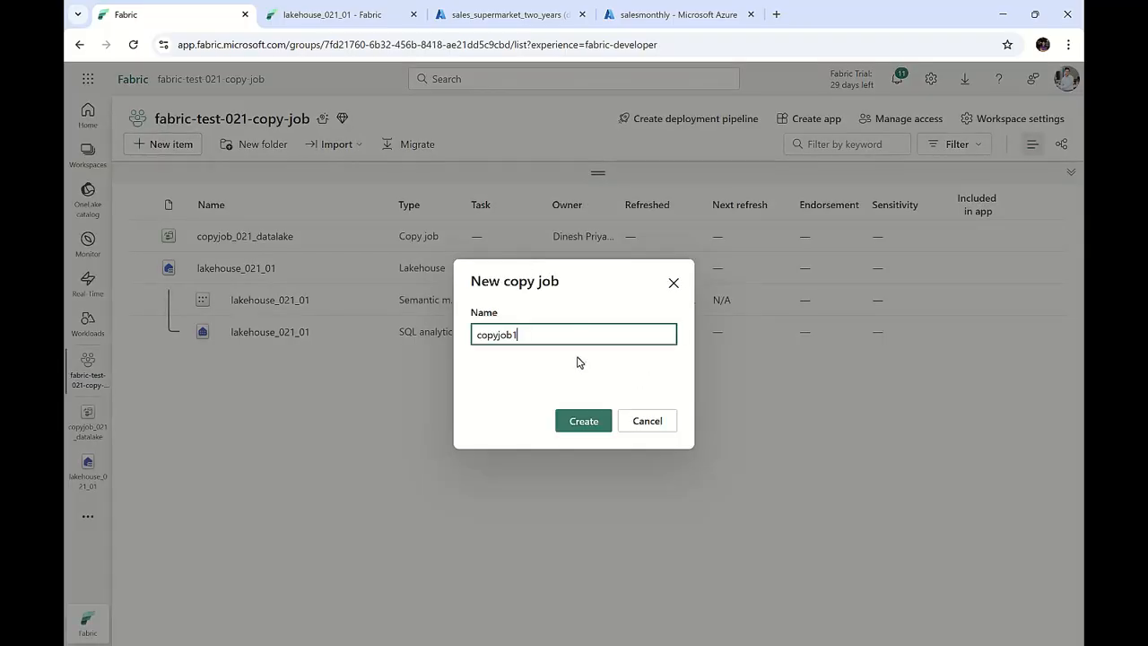
{"action": "type", "text": "_021_02_azuresqldb"}
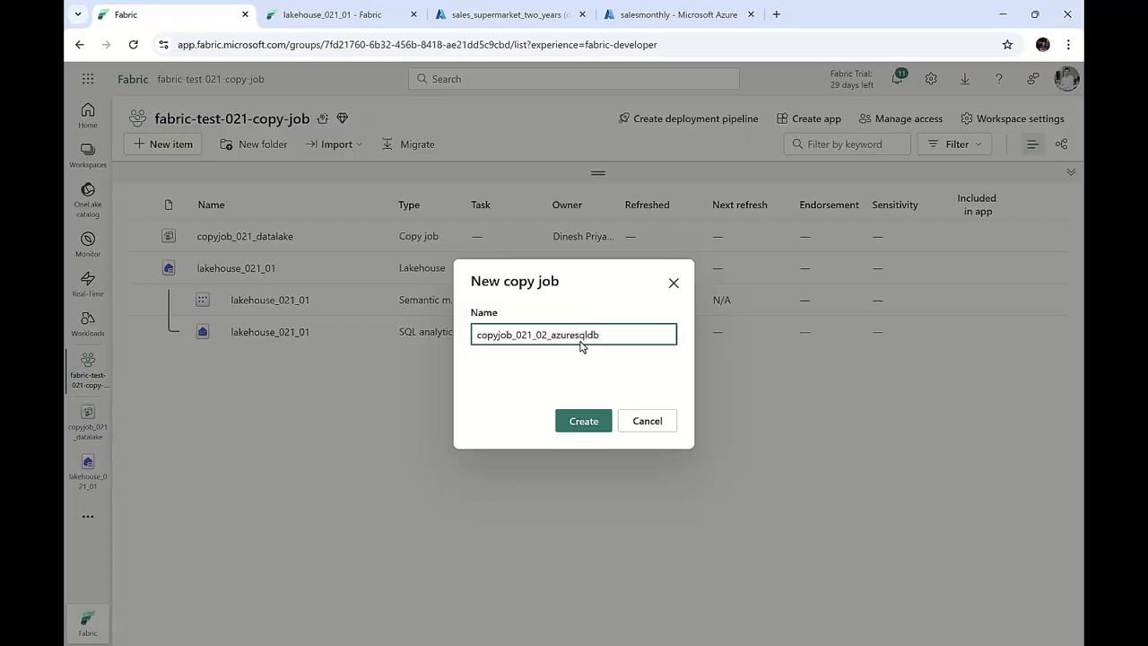
{"action": "left_click", "coordinate": [583, 422]}
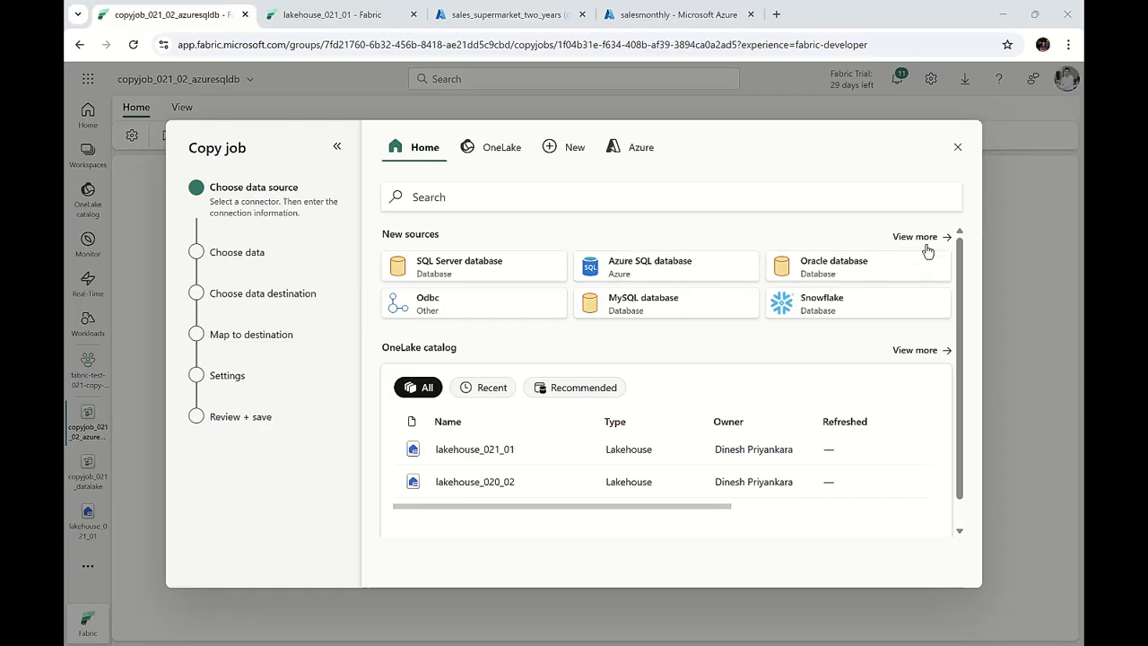
Choose Azure SQL database as the source and set its server to dinesqlserver.database.windows.net, copied from the Azure portal
{"action": "left_click", "coordinate": [653, 262]}
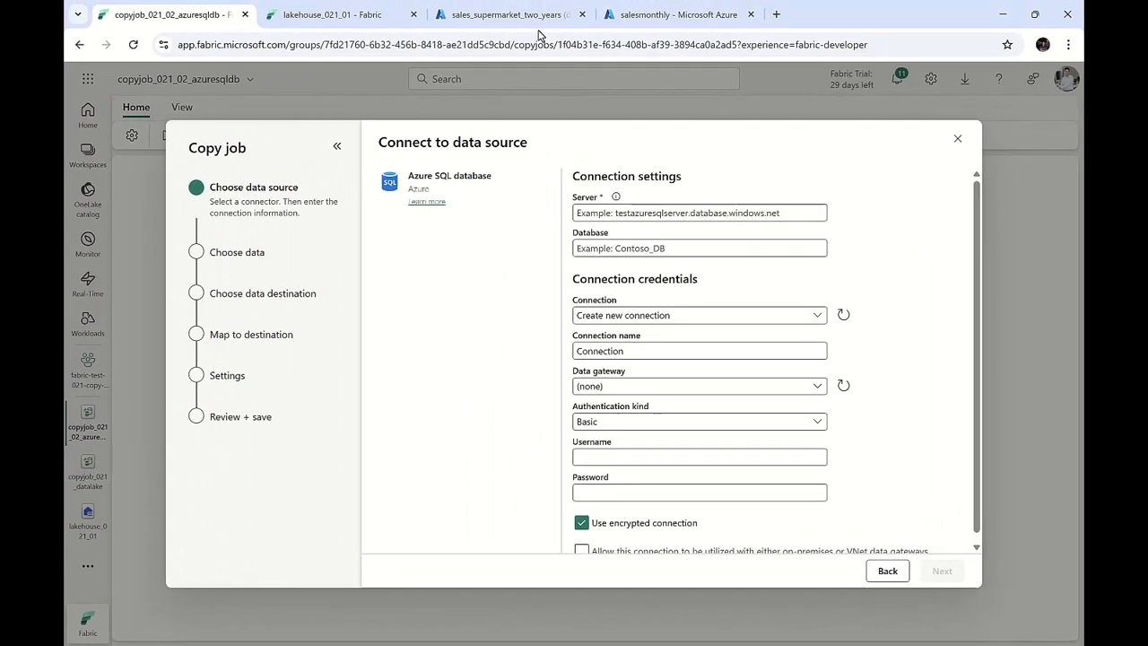
{"action": "left_click", "coordinate": [529, 15]}
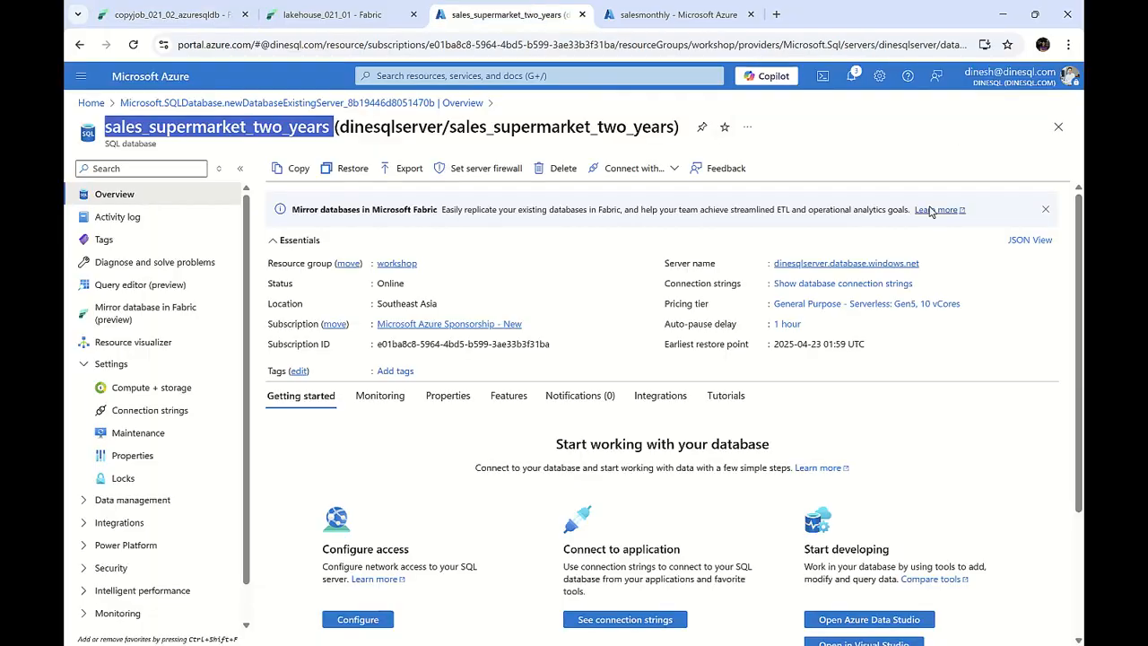
{"action": "left_click", "coordinate": [928, 264]}
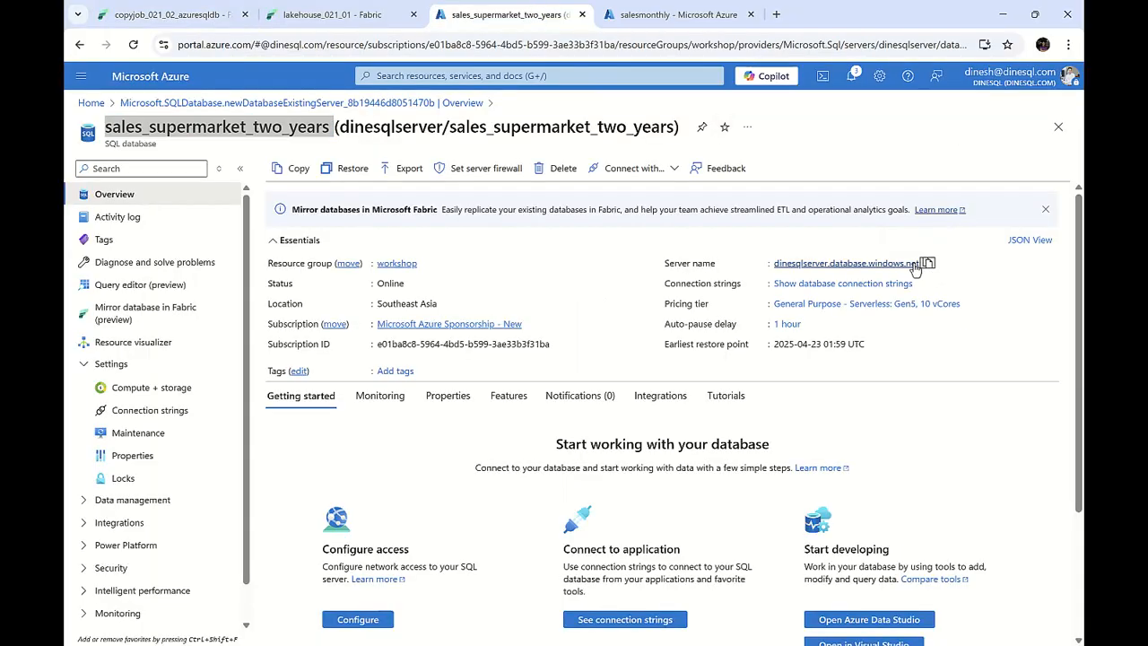
{"action": "left_click", "coordinate": [201, 16]}
{"action": "left_click", "coordinate": [678, 213]}
{"action": "key", "text": "ctrl+v"}
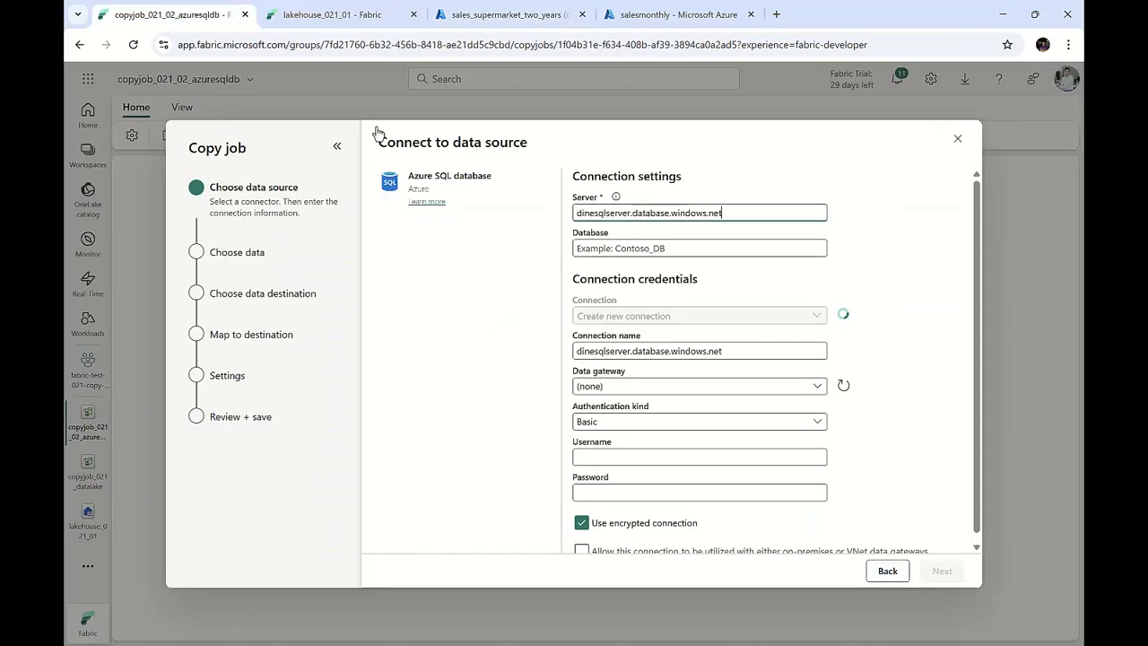
Set the source database to sales_supermarket_two_years, copied from the Azure portal, and continue with the matching existing connection to the table selection
{"action": "left_click", "coordinate": [507, 14]}
{"action": "left_click_drag", "start_coordinate": [333, 127], "coordinate": [105, 129]}
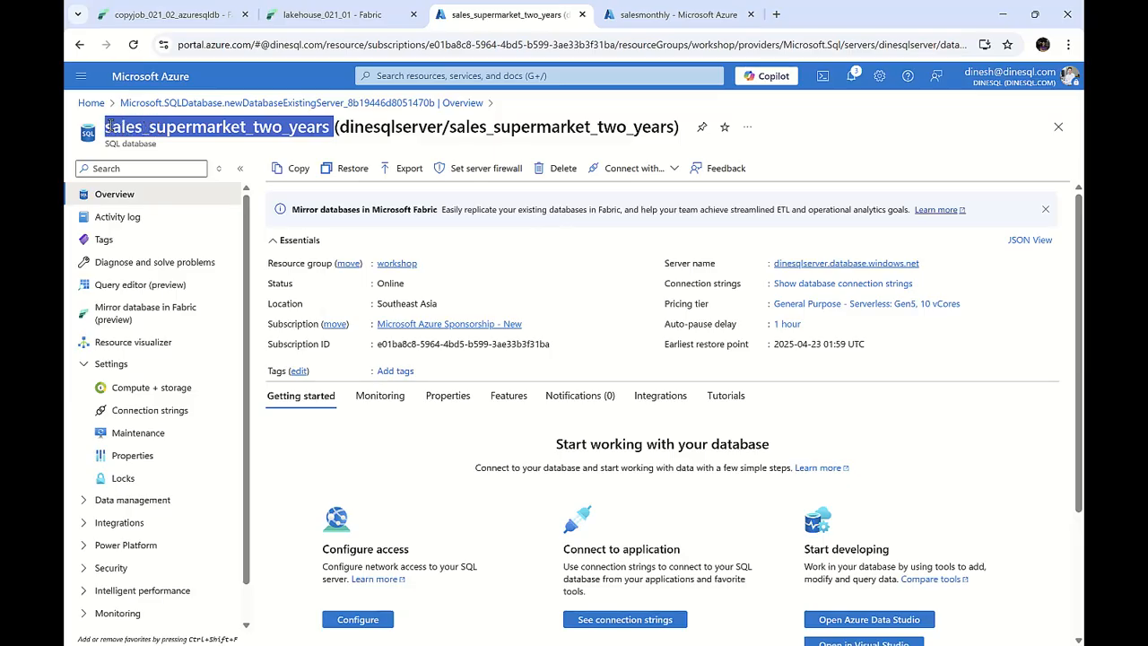
{"action": "left_click", "coordinate": [179, 14]}
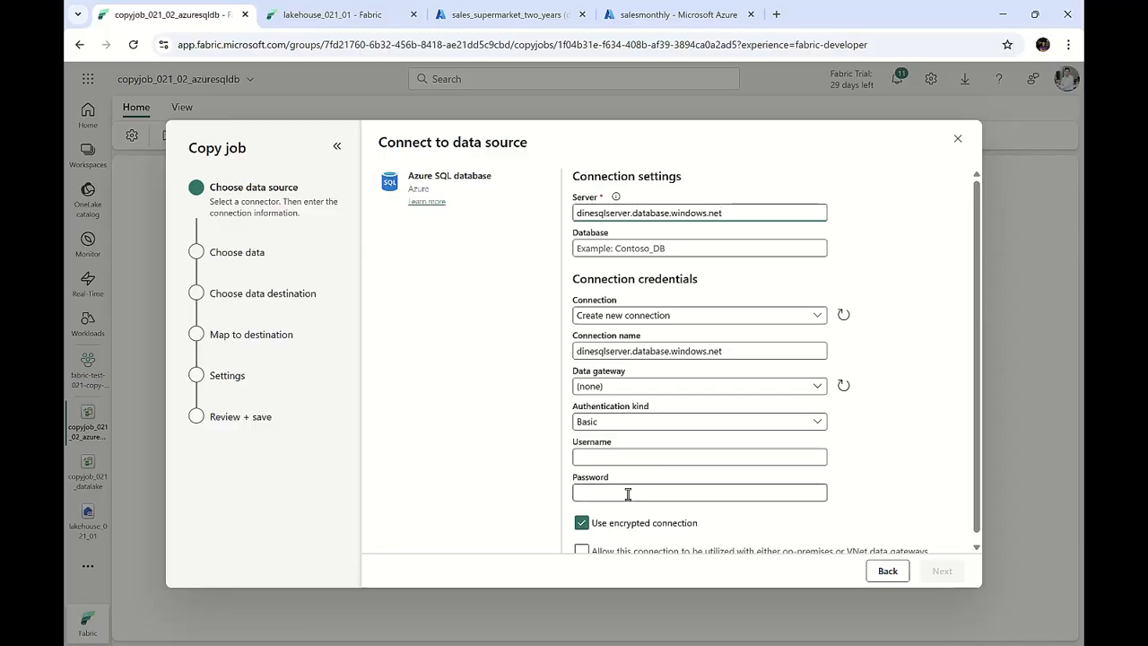
{"action": "left_click", "coordinate": [817, 424]}
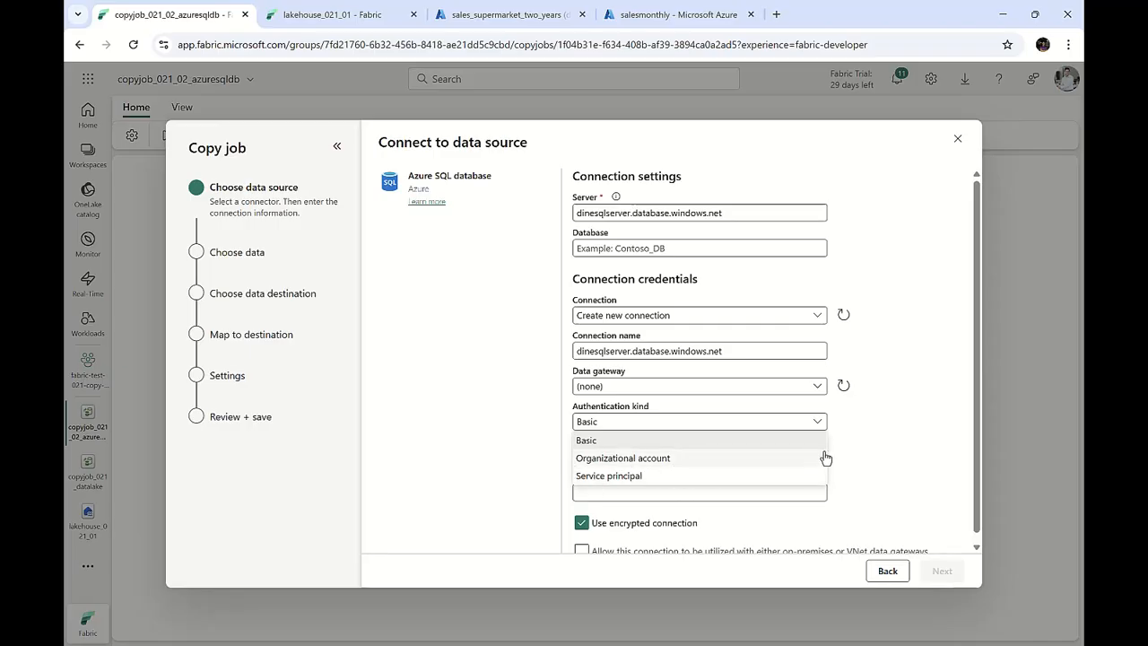
{"action": "left_click", "coordinate": [885, 440]}
{"action": "left_click", "coordinate": [714, 249]}
{"action": "key", "text": "ctrl+v"}
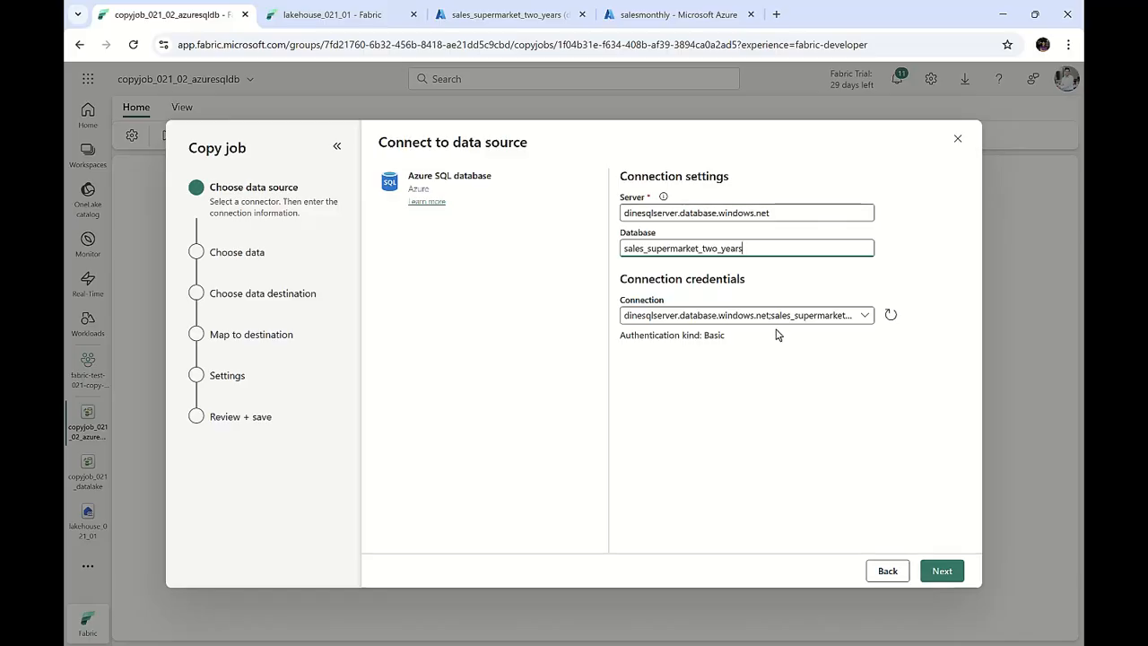
{"action": "left_click", "coordinate": [941, 570]}
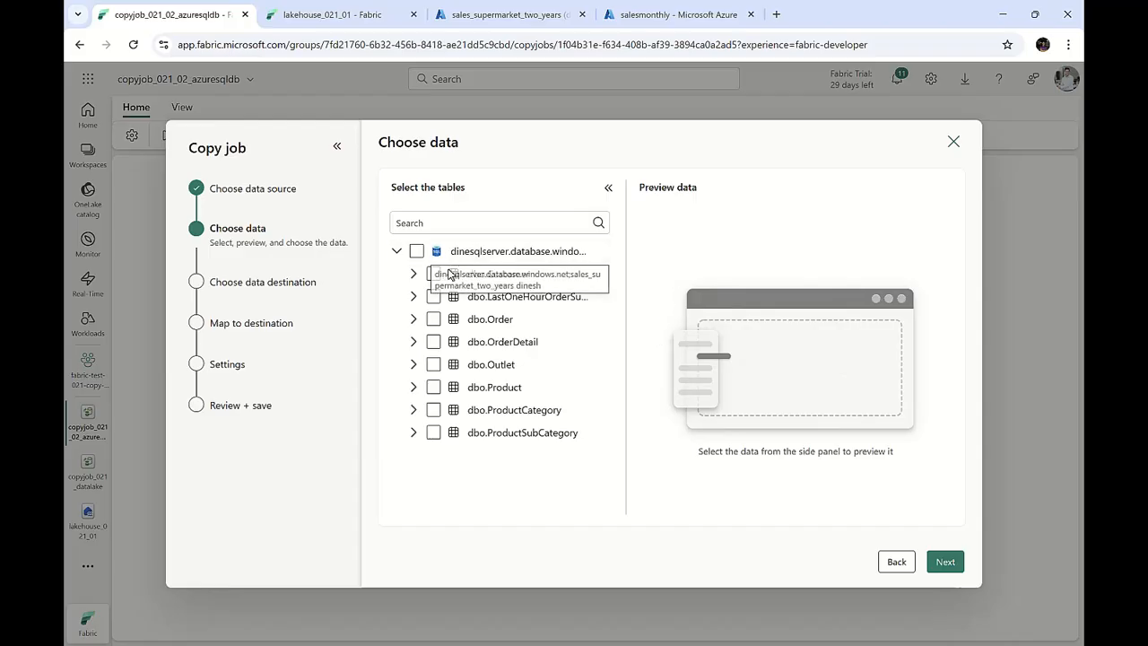
Select the dbo.Customer and dbo.Order tables as the data to copy and choose lakehouse_021_01 as the destination
{"action": "left_click", "coordinate": [434, 274]}
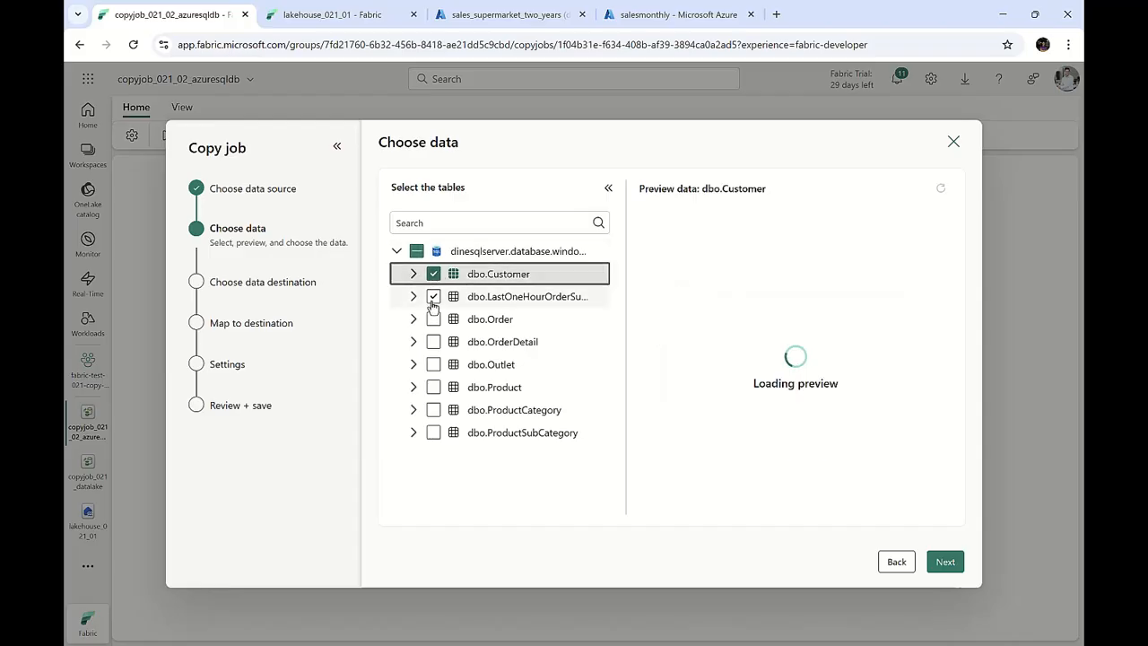
{"action": "left_click", "coordinate": [433, 319]}
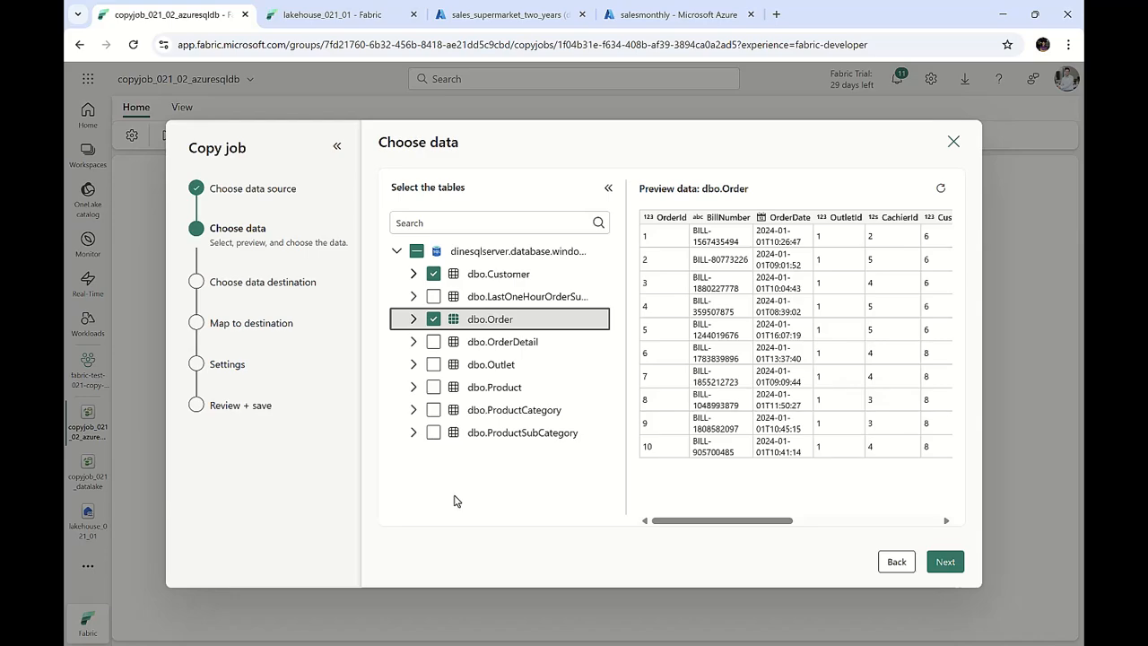
{"action": "left_click", "coordinate": [950, 563]}
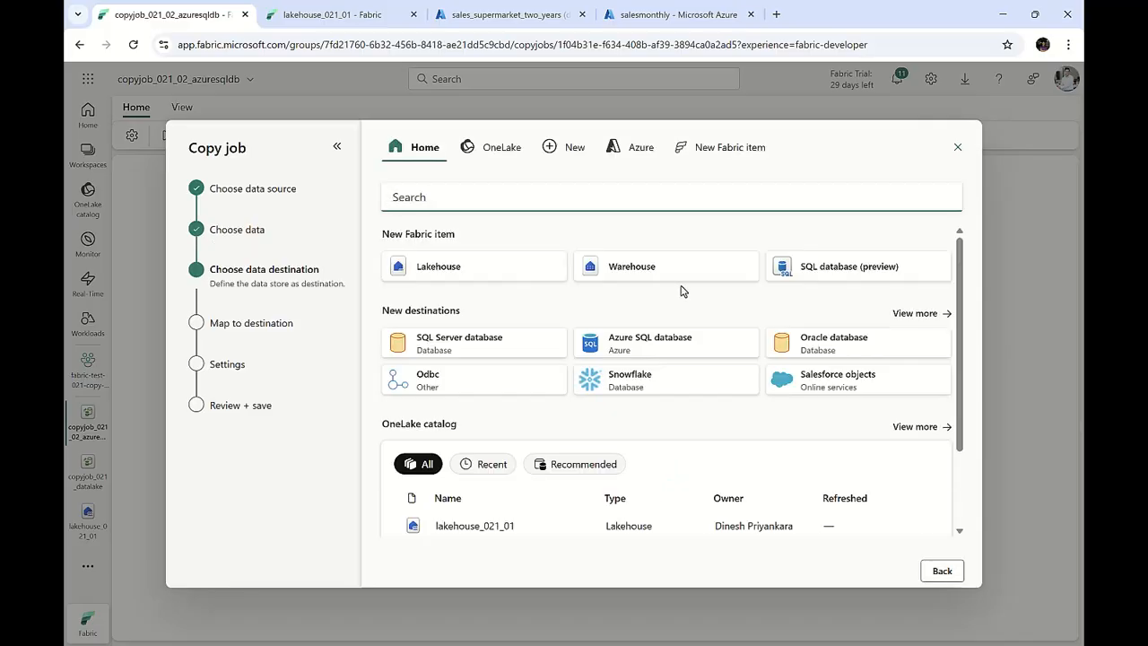
{"action": "scroll", "coordinate": [633, 426], "scroll_direction": "down", "scroll_amount": 1}
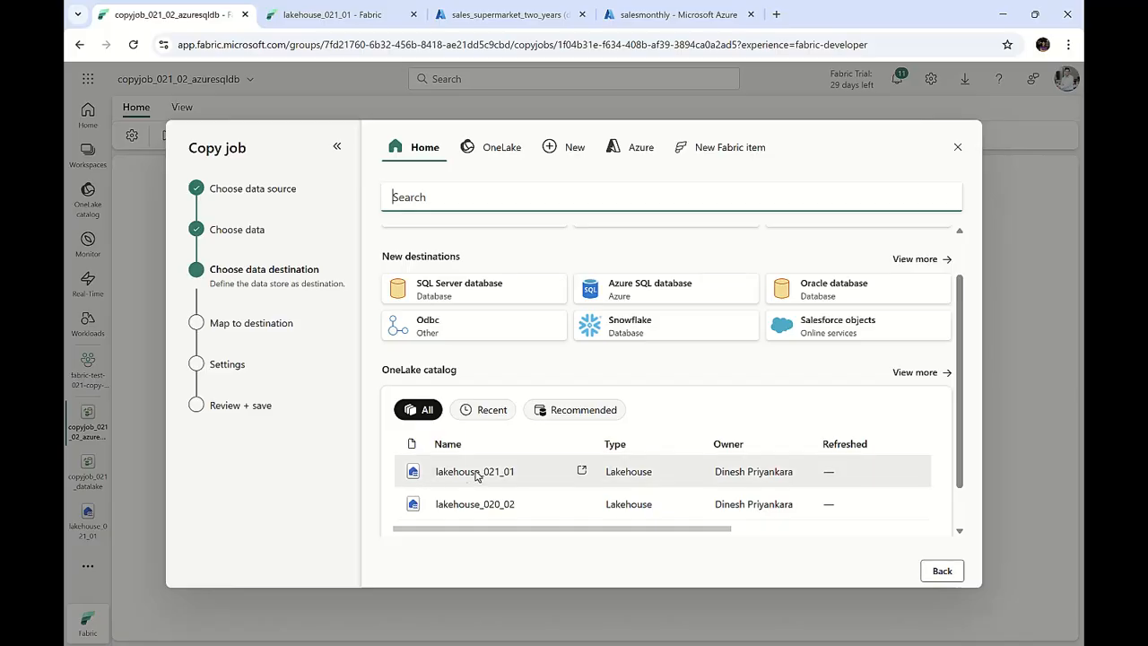
{"action": "left_click", "coordinate": [517, 475]}
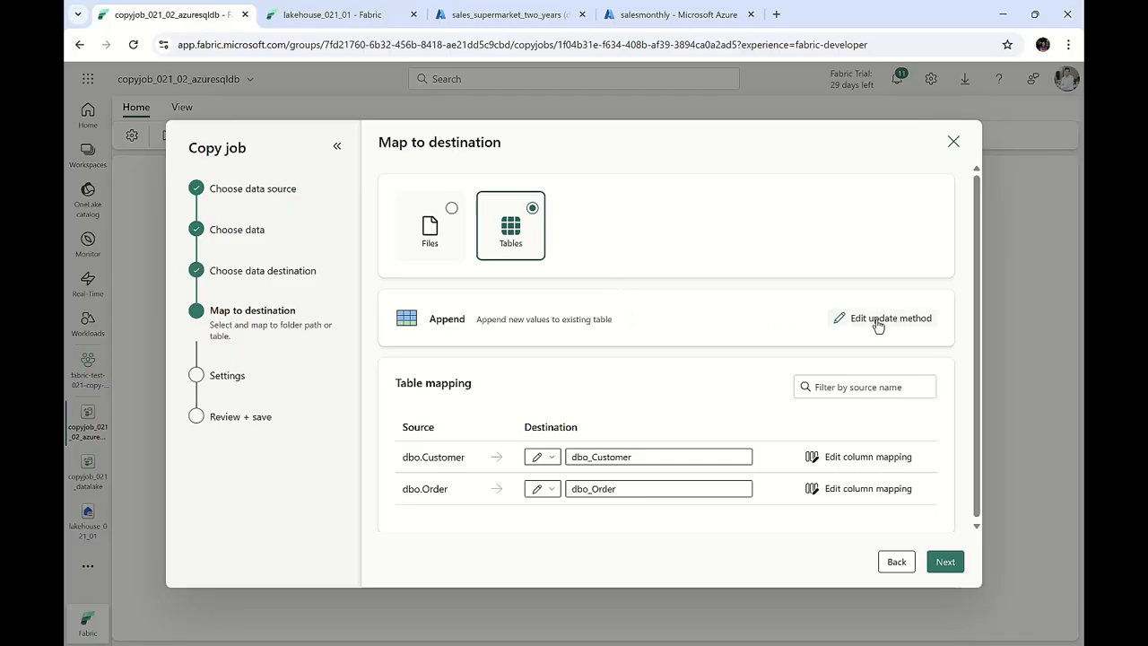
Check the update method, keep Append, and name the destination tables customer and order before continuing to the job settings
{"action": "left_click", "coordinate": [877, 320]}
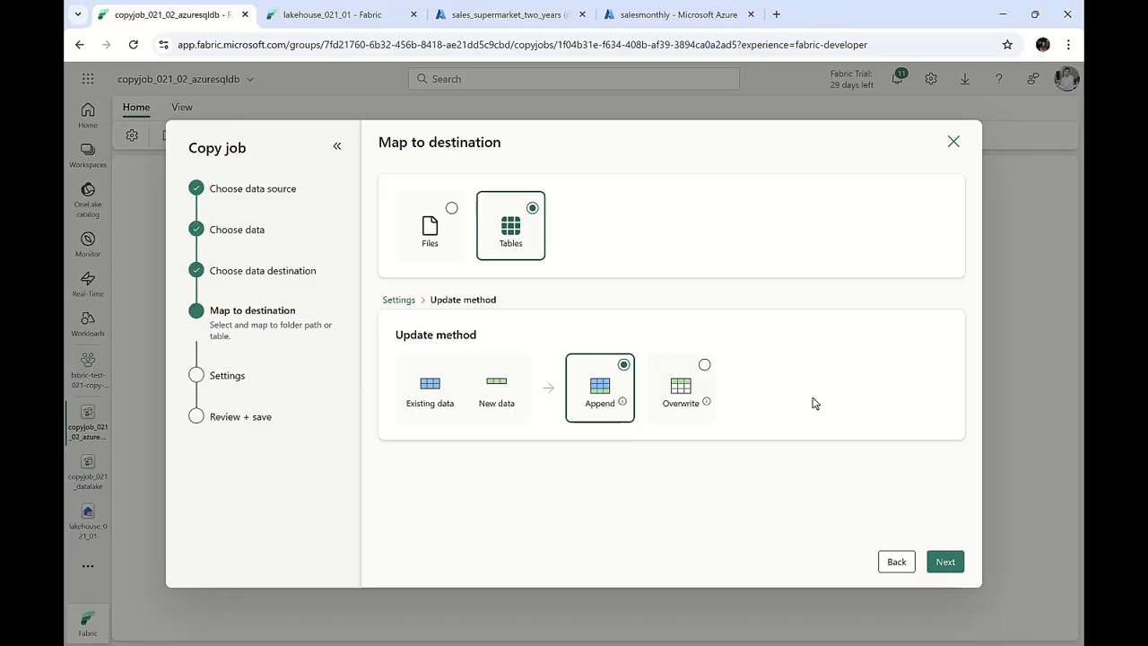
{"action": "left_click", "coordinate": [393, 301]}
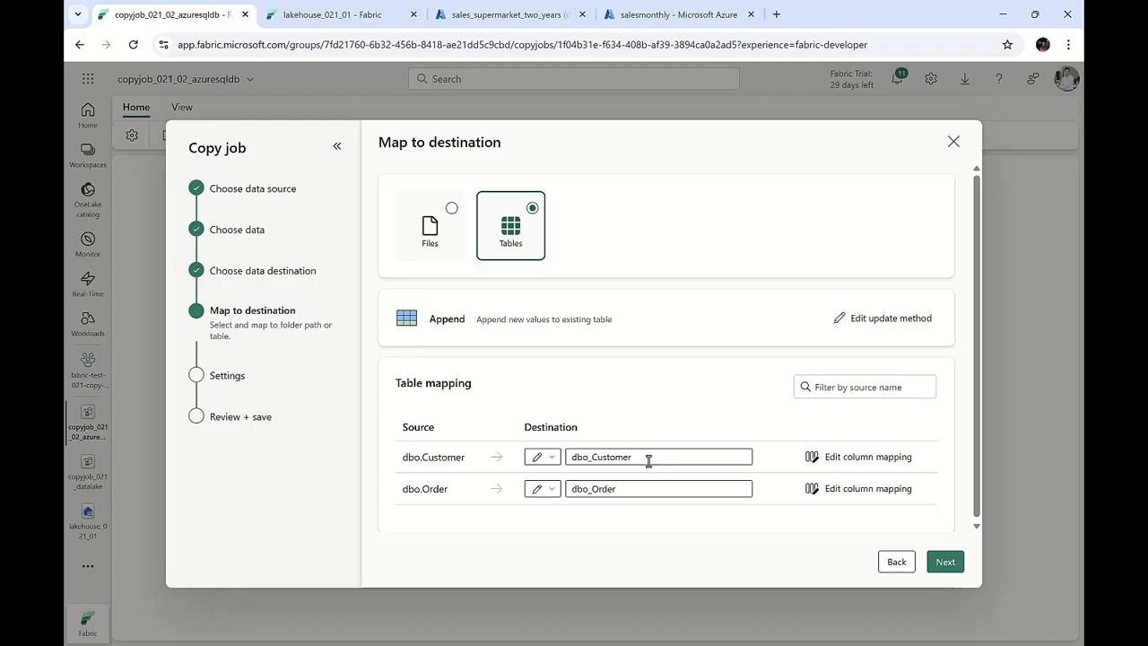
{"action": "left_click_drag", "start_coordinate": [597, 459], "coordinate": [542, 463]}
{"action": "type", "text": "c"}
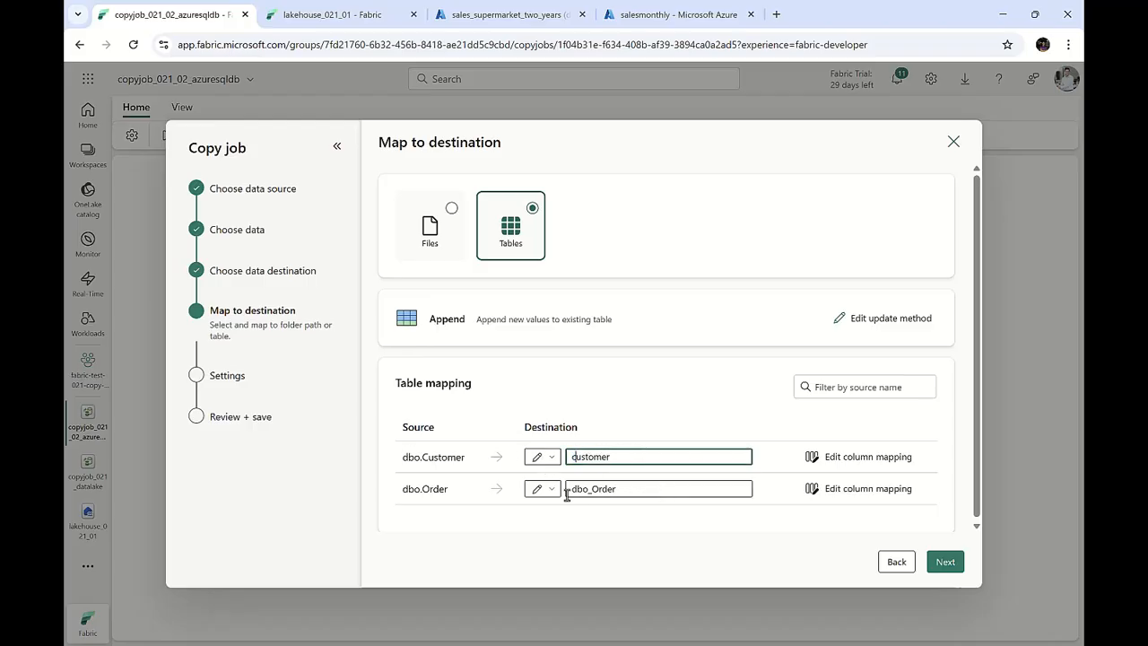
{"action": "left_click_drag", "start_coordinate": [593, 489], "coordinate": [563, 494]}
{"action": "type", "text": "o"}
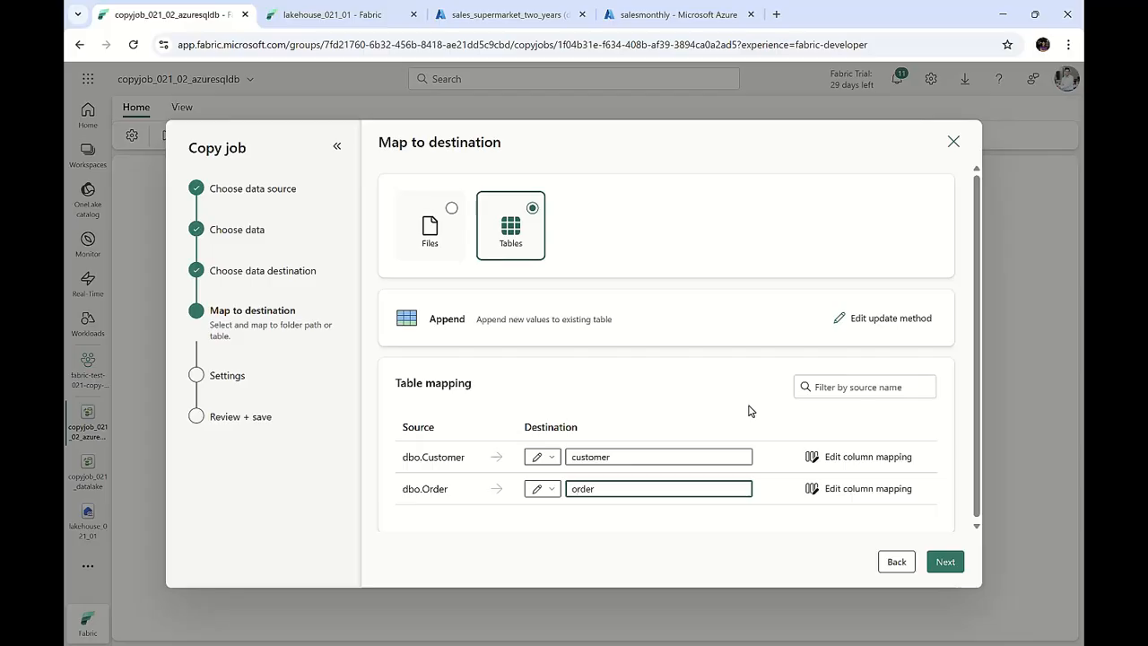
{"action": "left_click", "coordinate": [948, 563]}
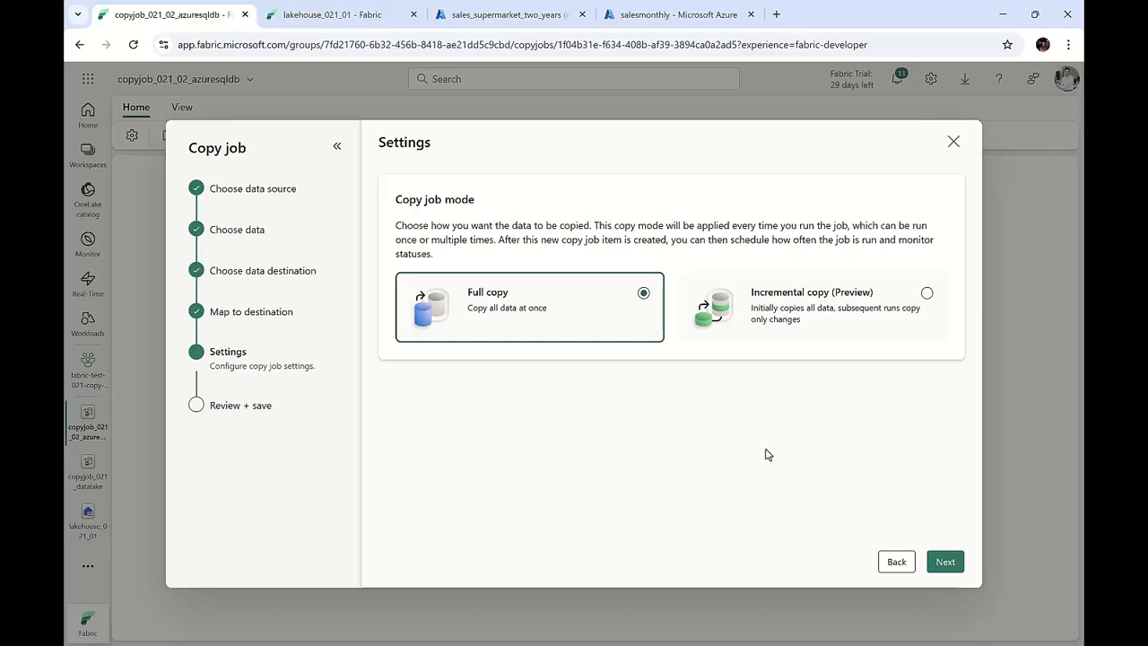
Set the mode to Incremental copy with CustomerId for dbo.Customer and ModifiedDate for dbo.Order, and proceed to the review
{"action": "left_click", "coordinate": [886, 310]}
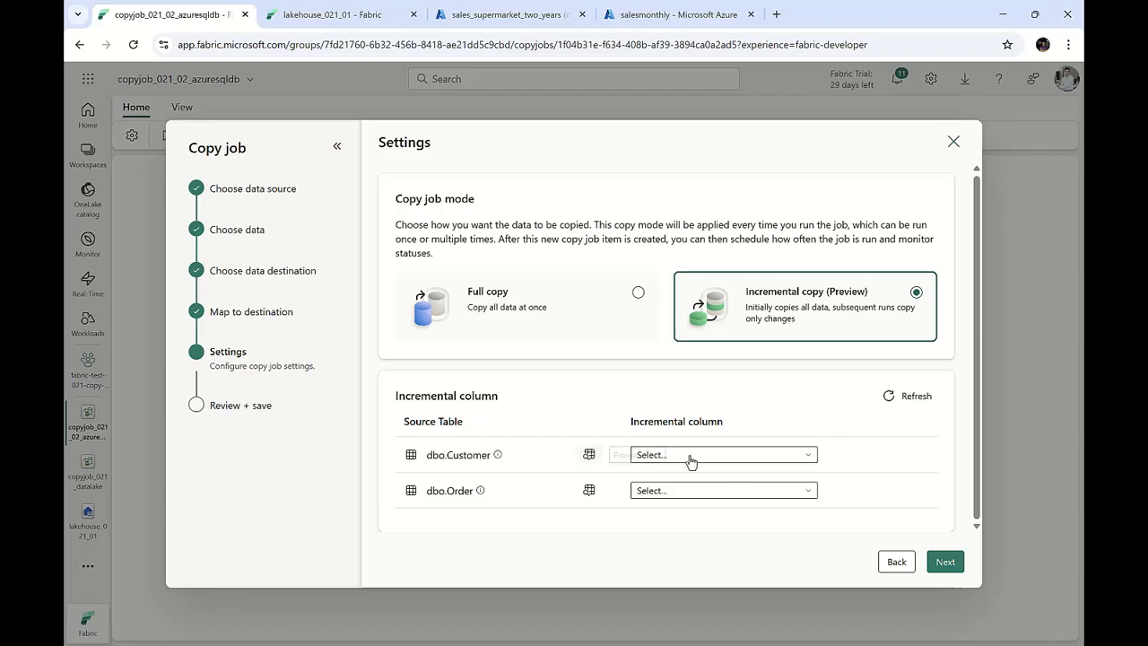
{"action": "left_click", "coordinate": [811, 457]}
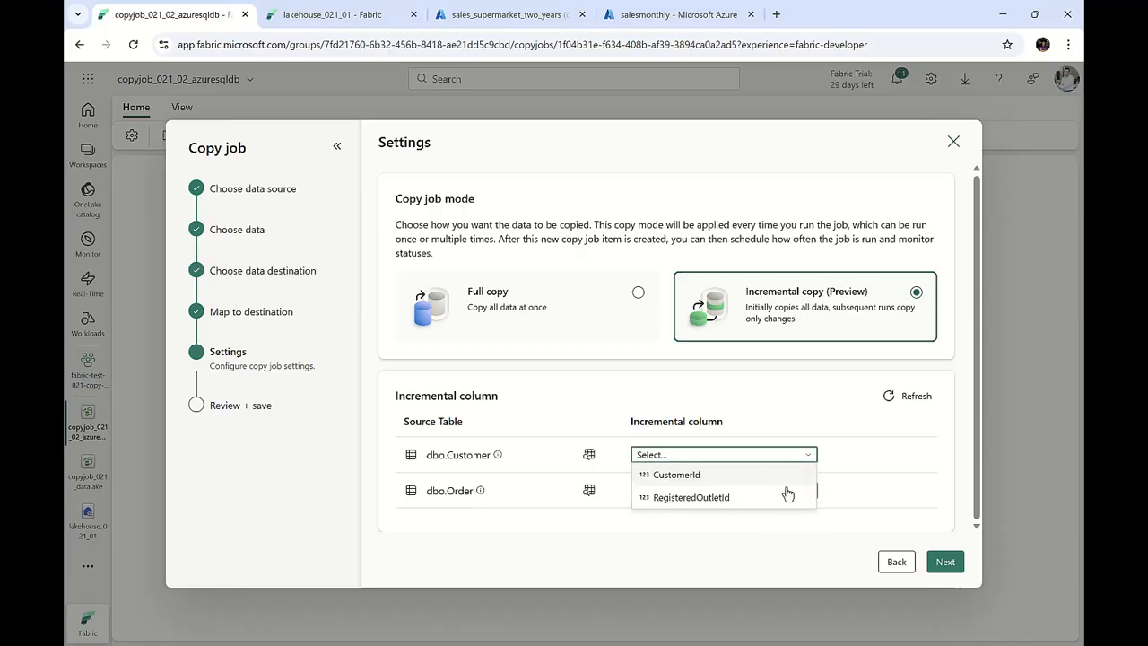
{"action": "left_click", "coordinate": [700, 475]}
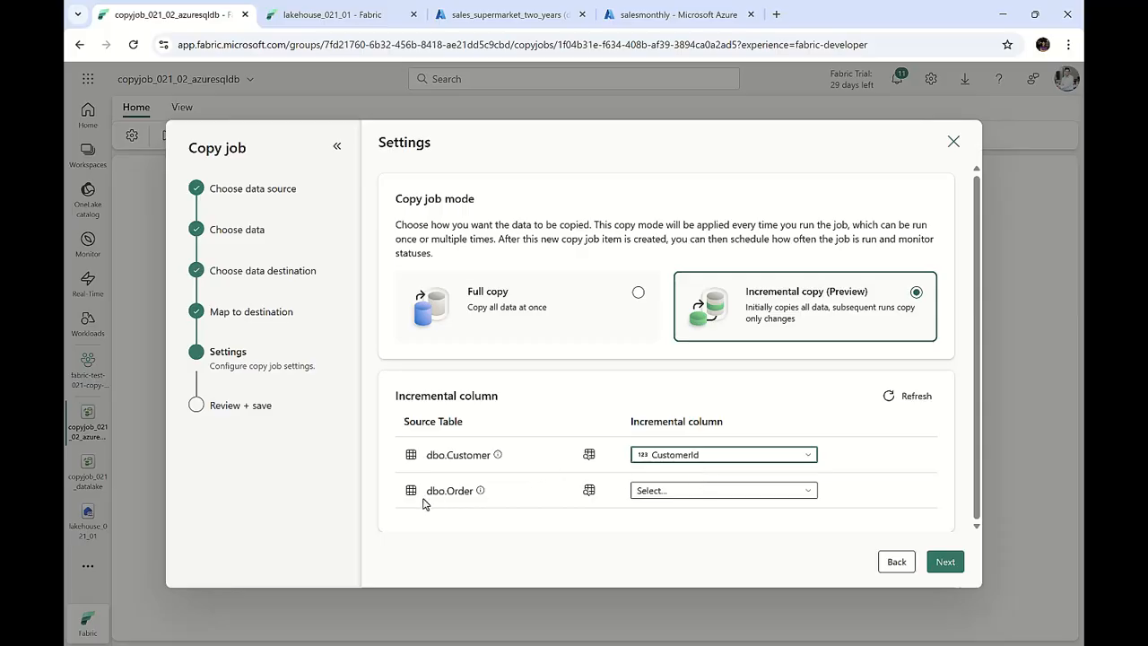
{"action": "left_click", "coordinate": [812, 494]}
{"action": "scroll", "coordinate": [764, 448], "scroll_direction": "down", "scroll_amount": 1}
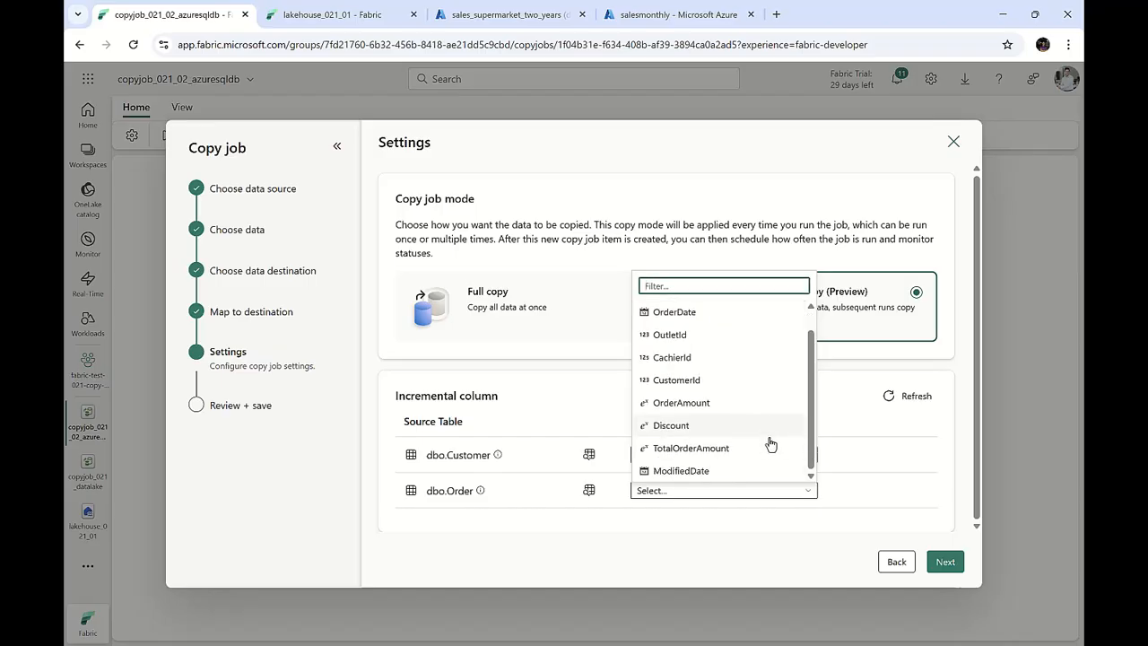
{"action": "left_click", "coordinate": [689, 473]}
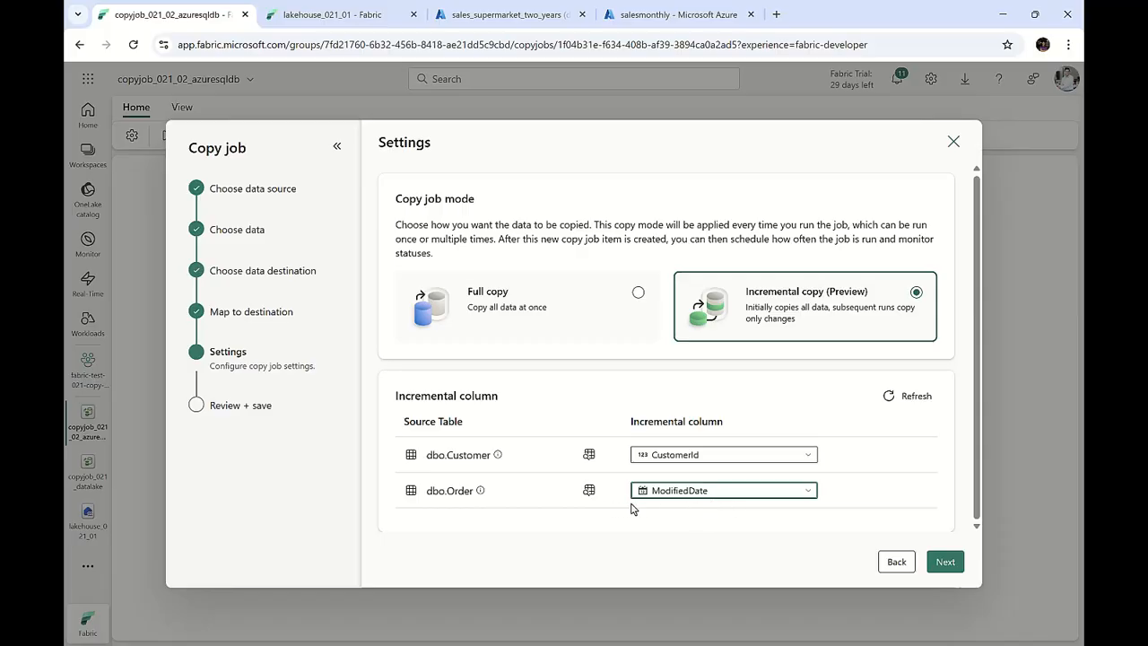
{"action": "left_click", "coordinate": [946, 562]}
Schedule the job every 20 minutes in the Kuala Lumpur, Singapore (UTC+8) time zone, then save and run it
{"action": "scroll", "coordinate": [619, 383], "scroll_direction": "down", "scroll_amount": 5}
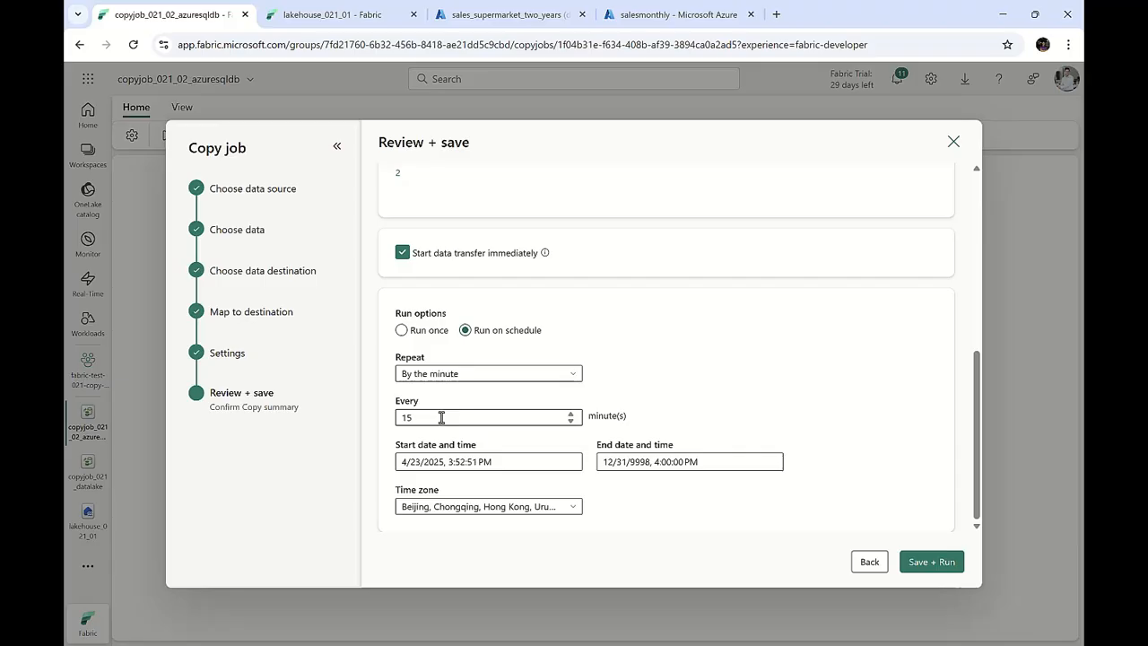
{"action": "left_click_drag", "start_coordinate": [442, 417], "coordinate": [386, 422]}
{"action": "type", "text": "20"}
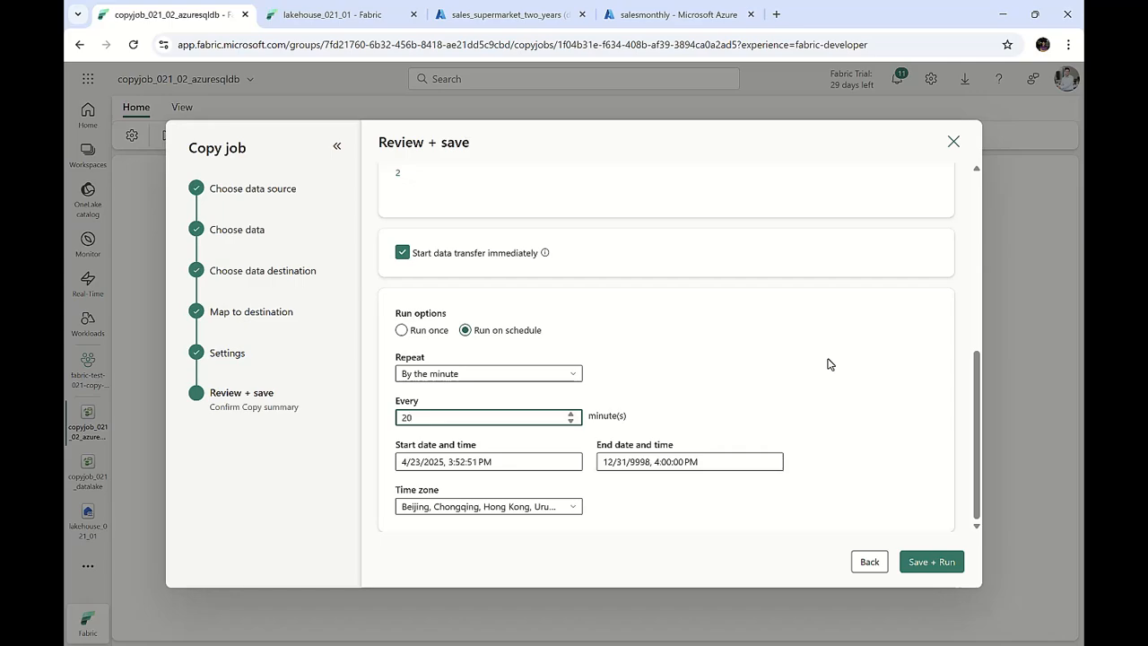
{"action": "left_click", "coordinate": [574, 508]}
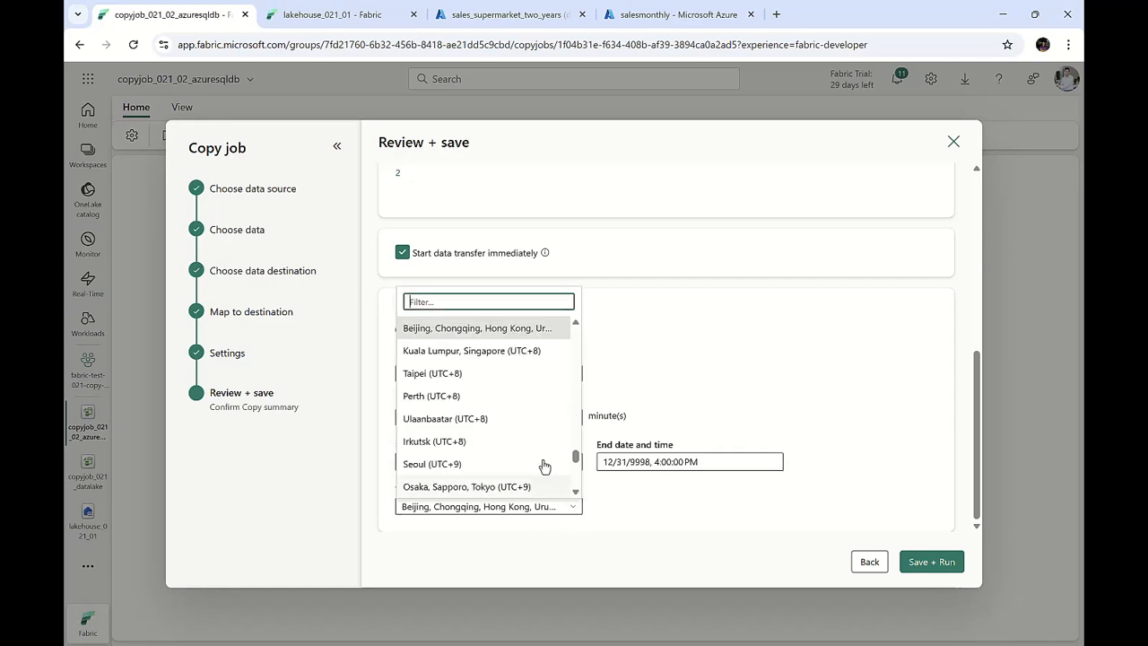
{"action": "left_click", "coordinate": [548, 349]}
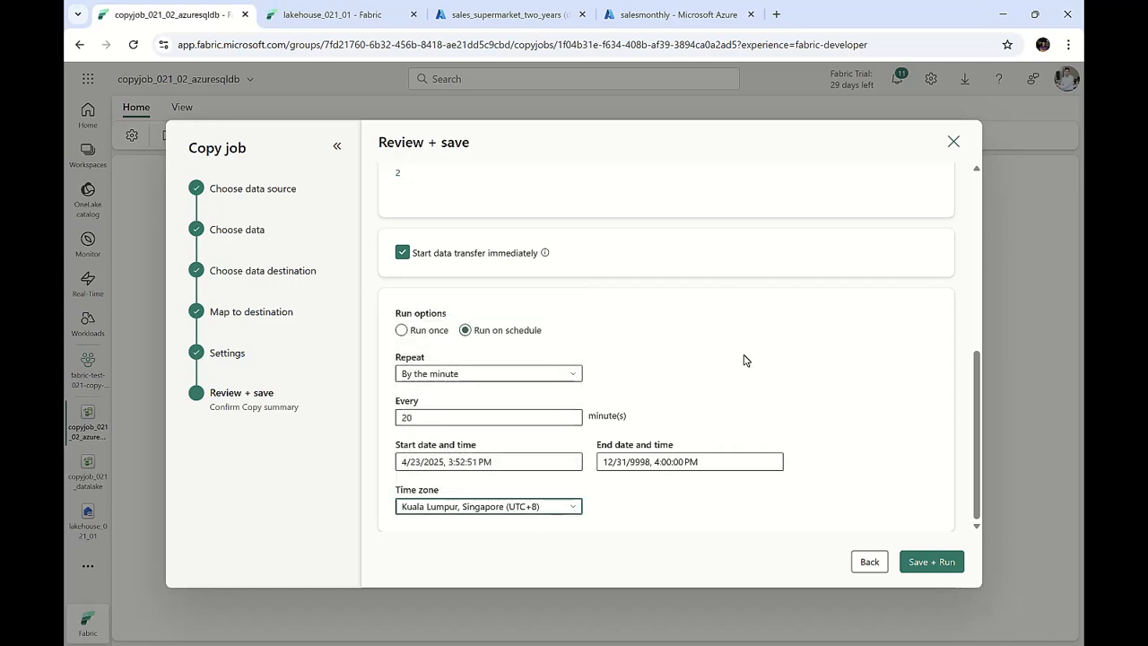
{"action": "left_click", "coordinate": [933, 562]}
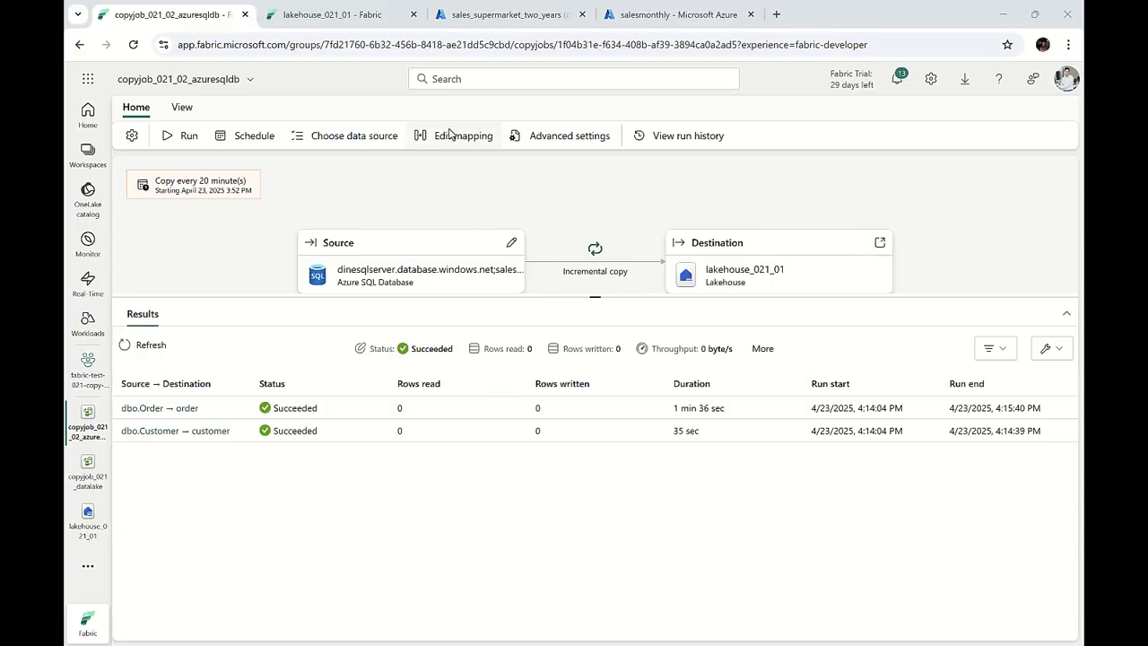
Switch to lakehouse_021_01, refresh its tables and preview the data in the customer table
{"action": "left_click", "coordinate": [359, 14]}
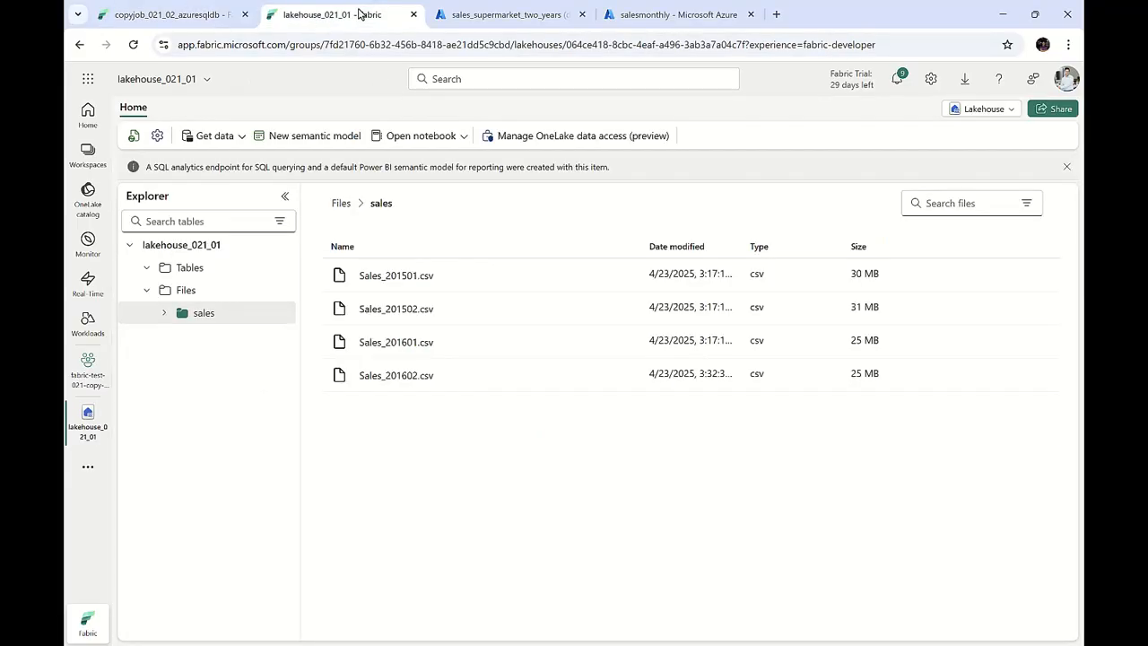
{"action": "left_click", "coordinate": [132, 136]}
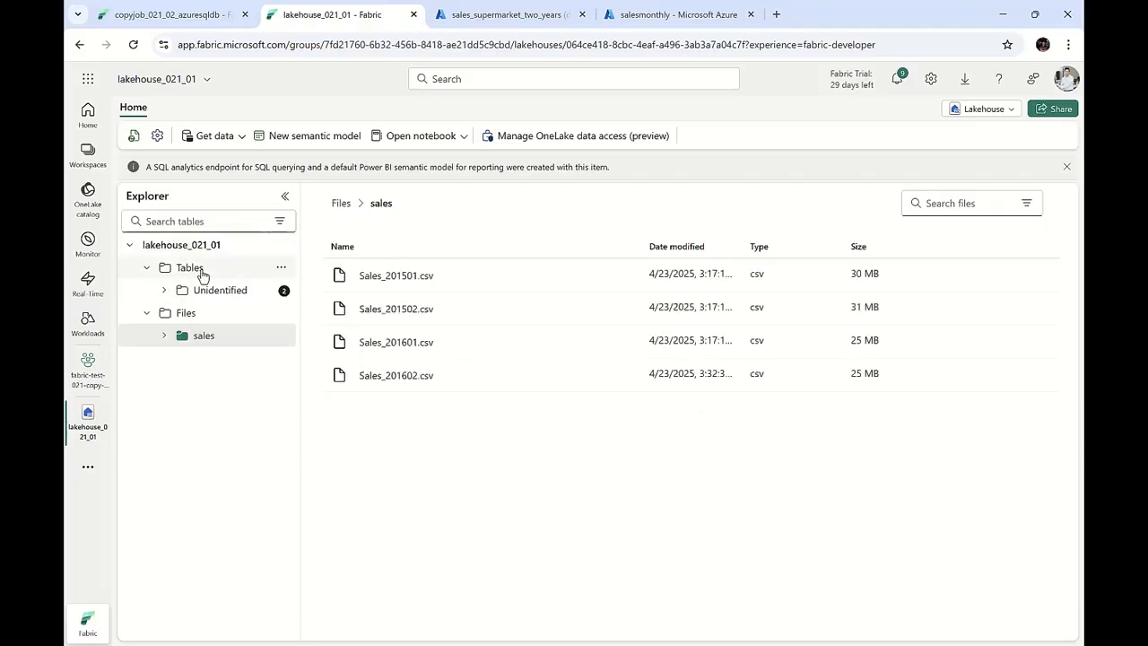
{"action": "left_click", "coordinate": [278, 269]}
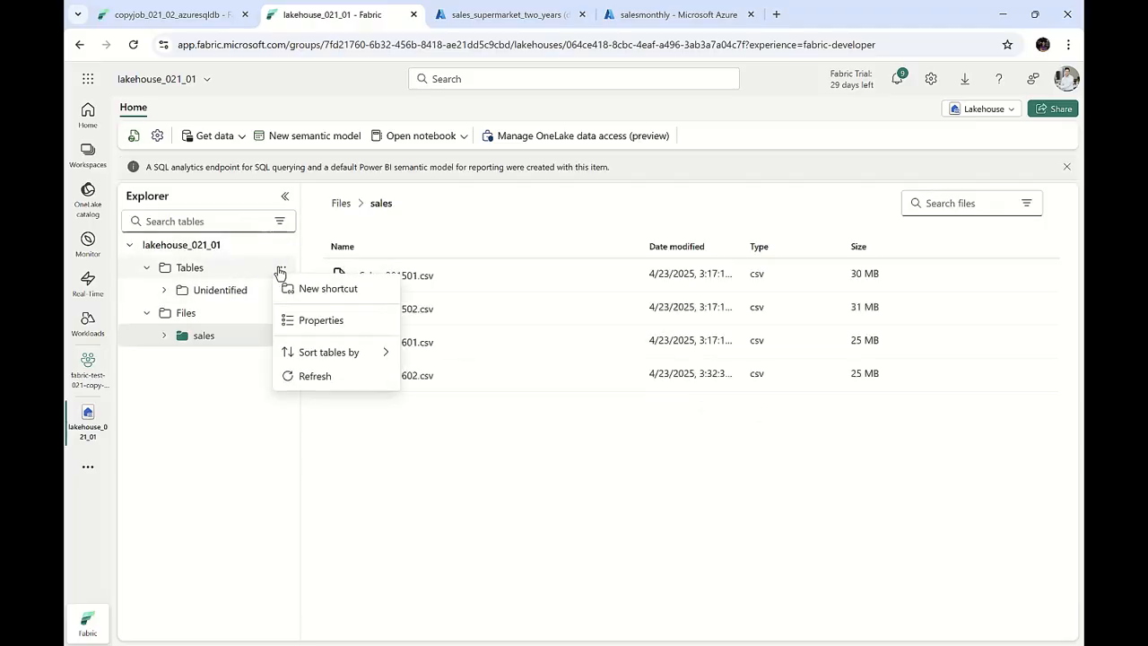
{"action": "left_click", "coordinate": [336, 379]}
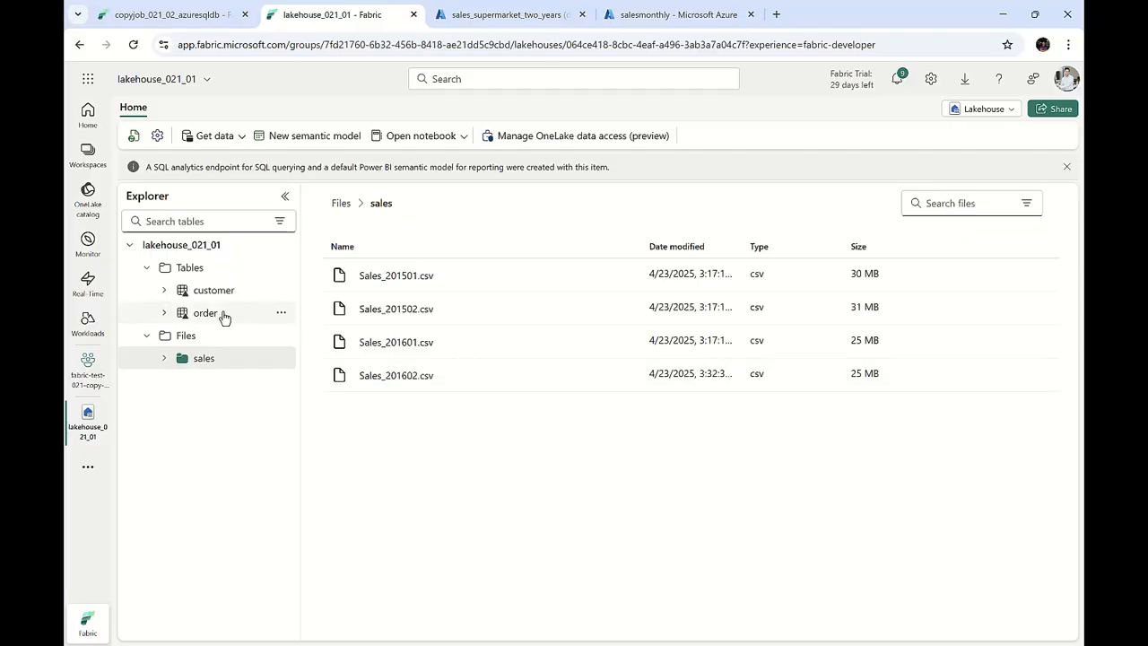
{"action": "left_click", "coordinate": [235, 290]}
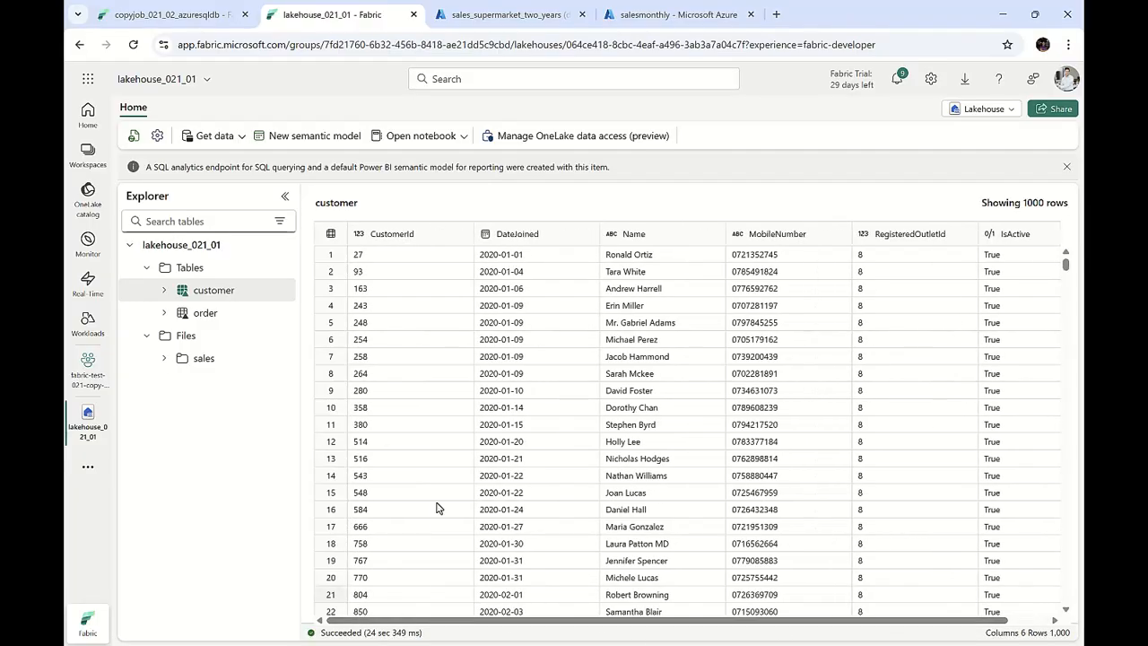
Switch the lakehouse to its SQL analytics endpoint and list the tables in the dbo schema
{"action": "left_click", "coordinate": [987, 109]}
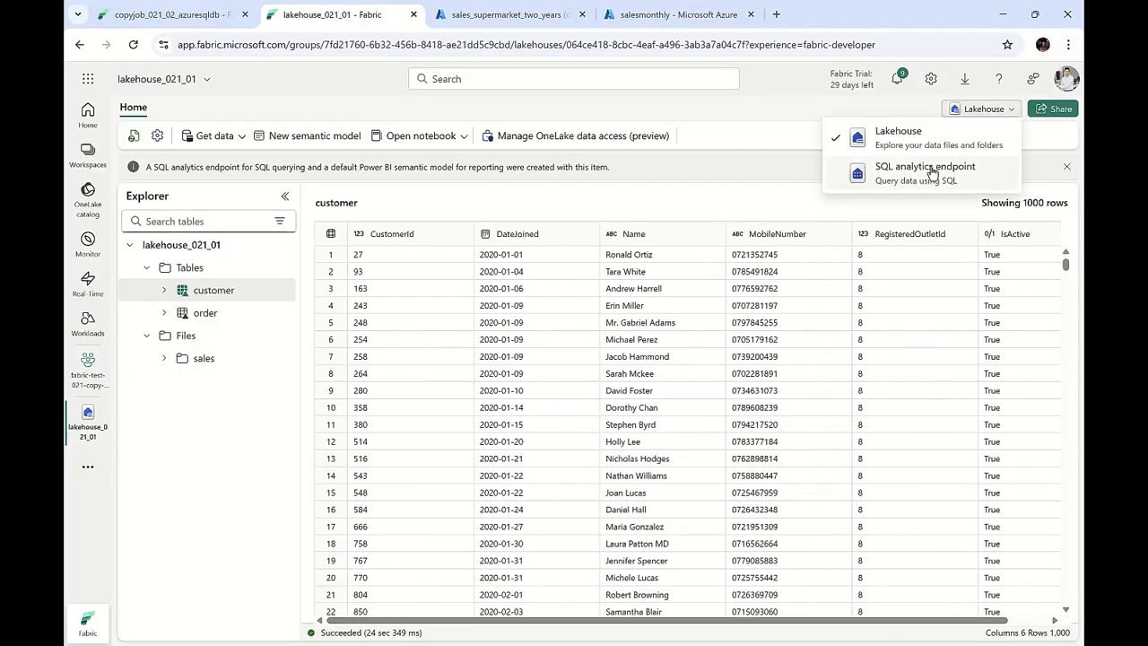
{"action": "left_click", "coordinate": [931, 178]}
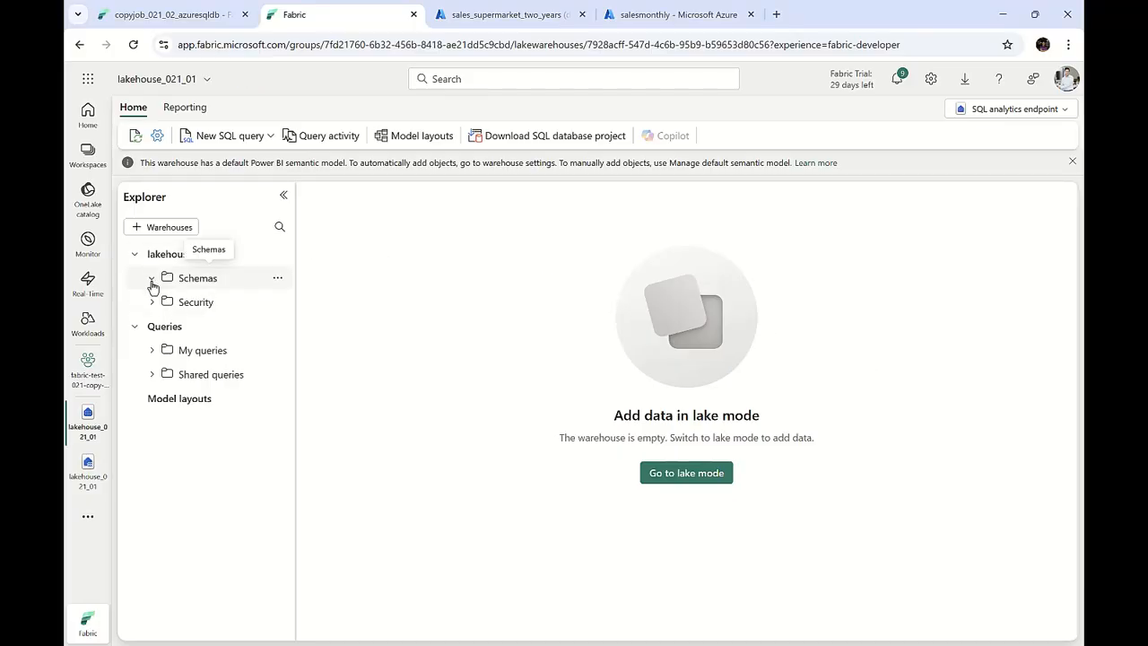
{"action": "left_click", "coordinate": [183, 286]}
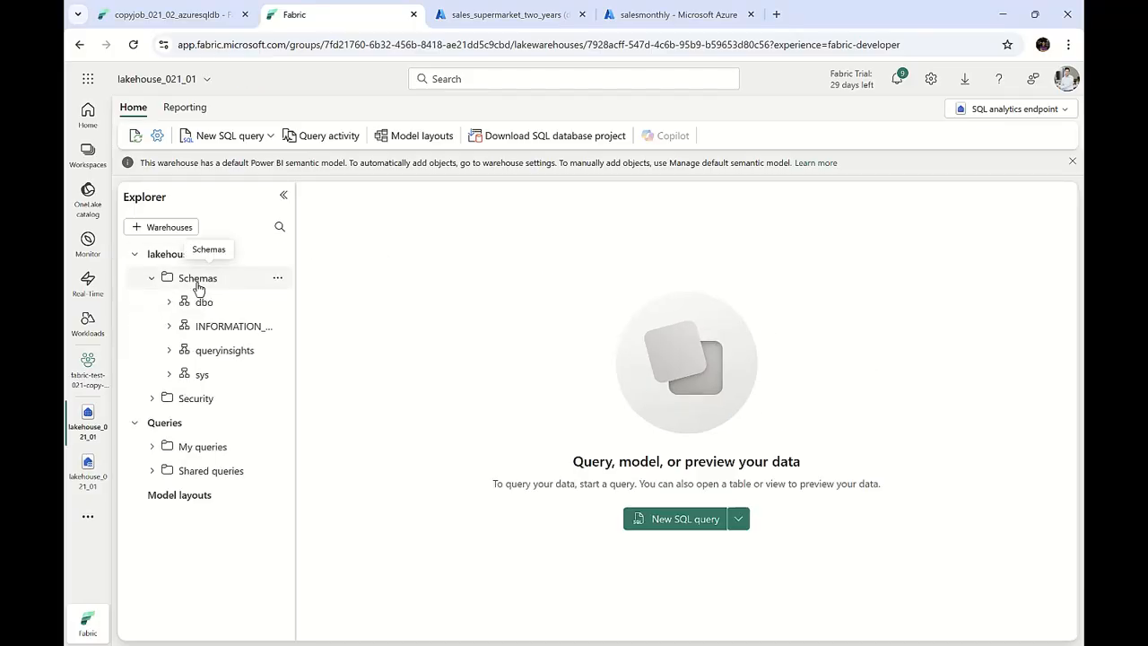
{"action": "left_click", "coordinate": [169, 302]}
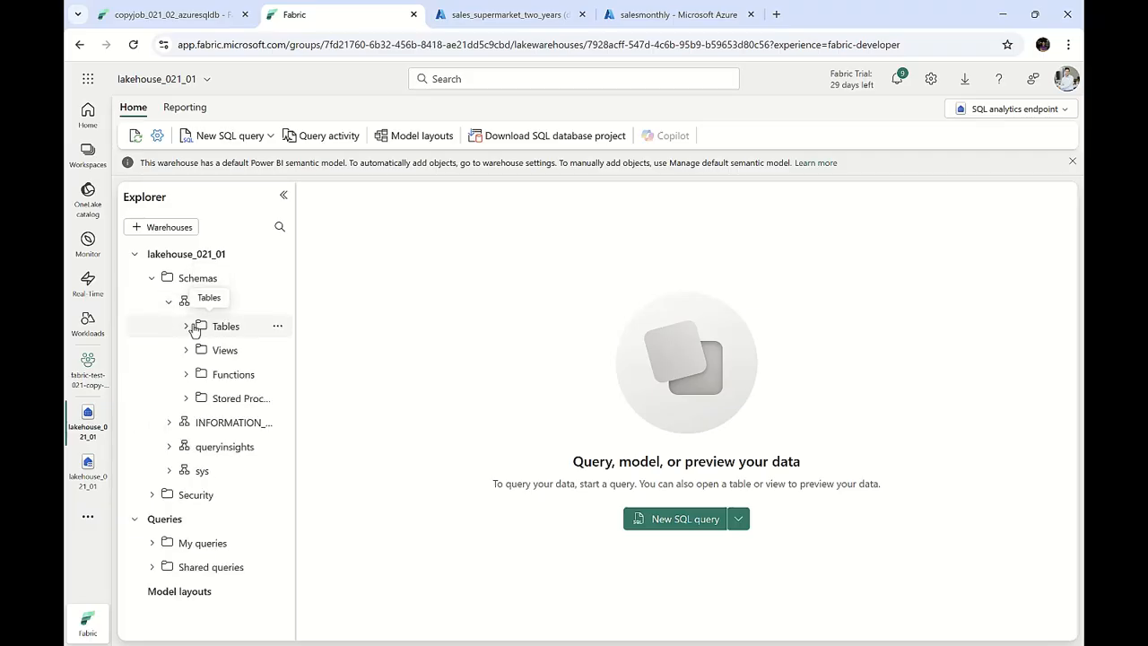
{"action": "left_click", "coordinate": [186, 326]}
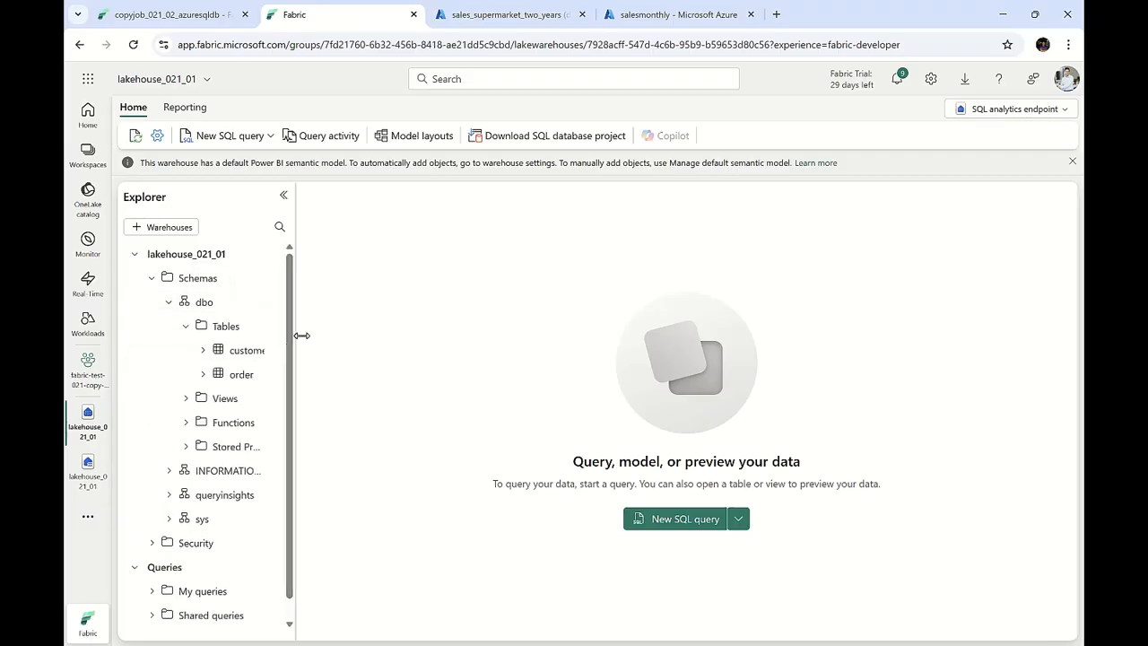
Create a new SQL query and run "select top 10 * from dbo.[order] order by OrderId desc"
{"action": "left_click", "coordinate": [254, 137]}
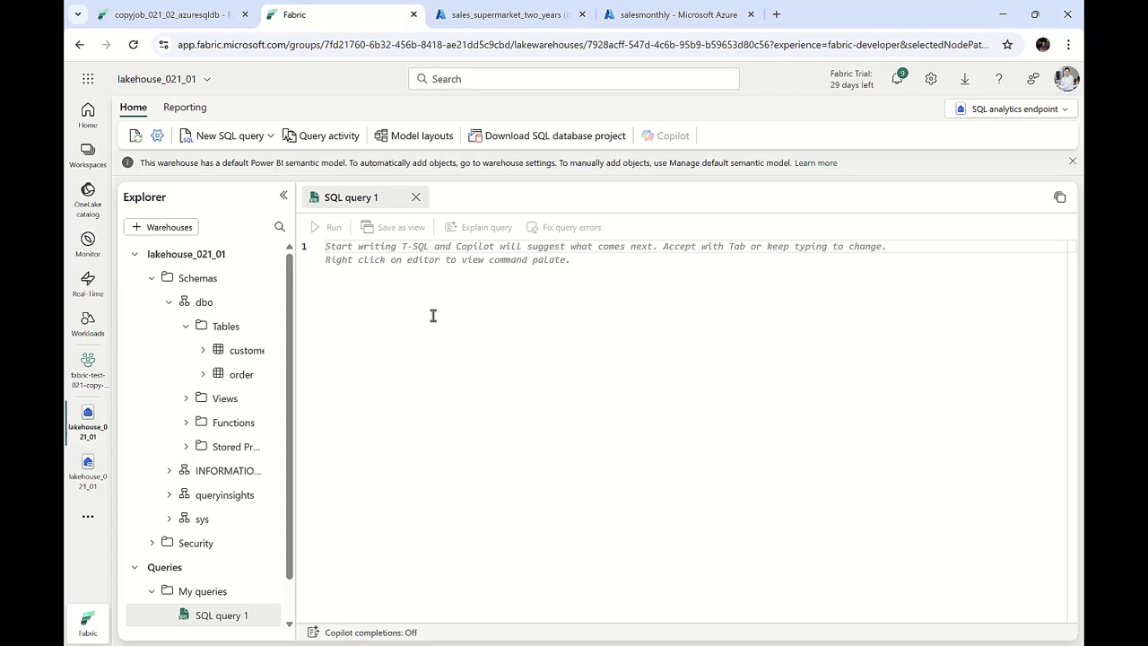
{"action": "type", "text": "sel"}
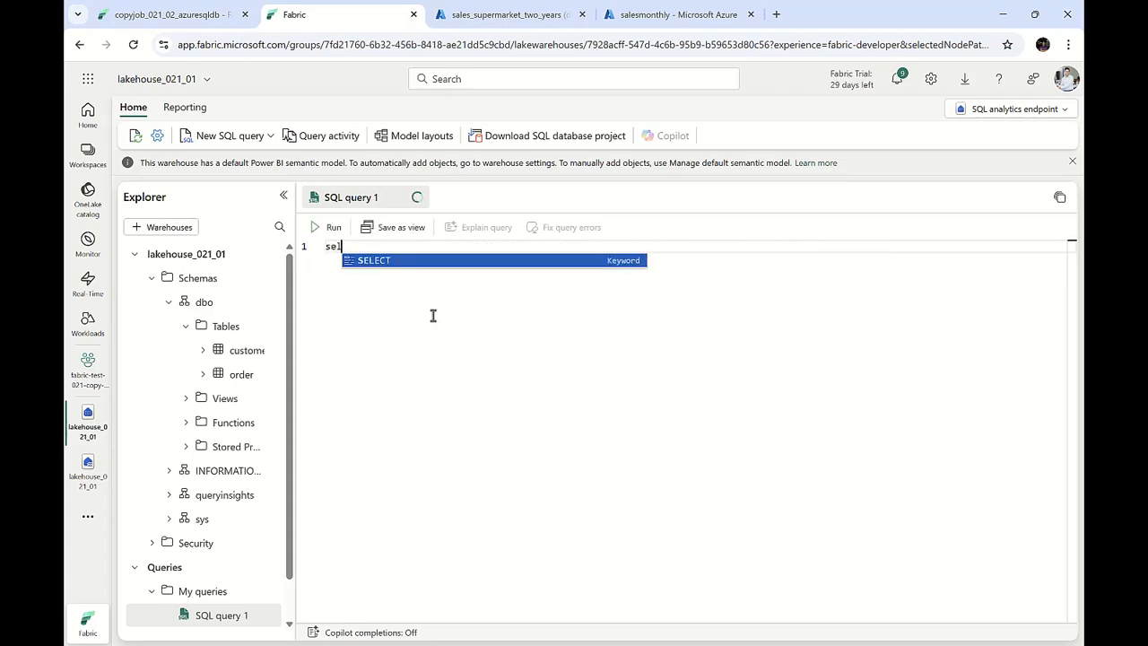
{"action": "type", "text": "ect top 10 "}
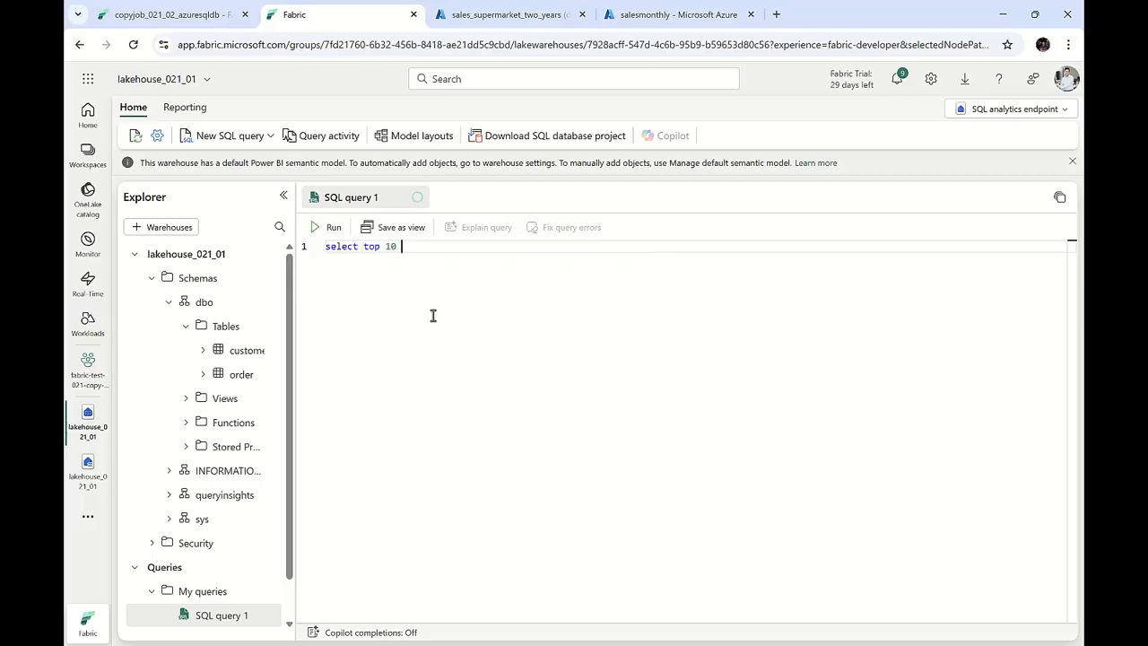
{"action": "type", "text": "* from dbo."}
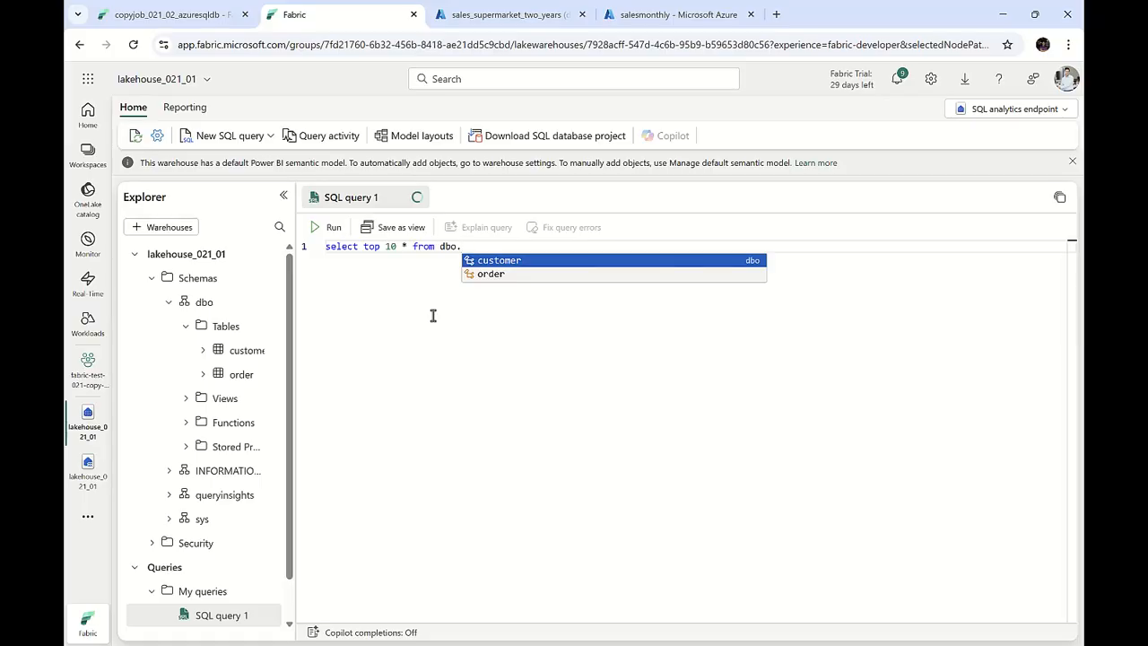
{"action": "type", "text": "[order]"}
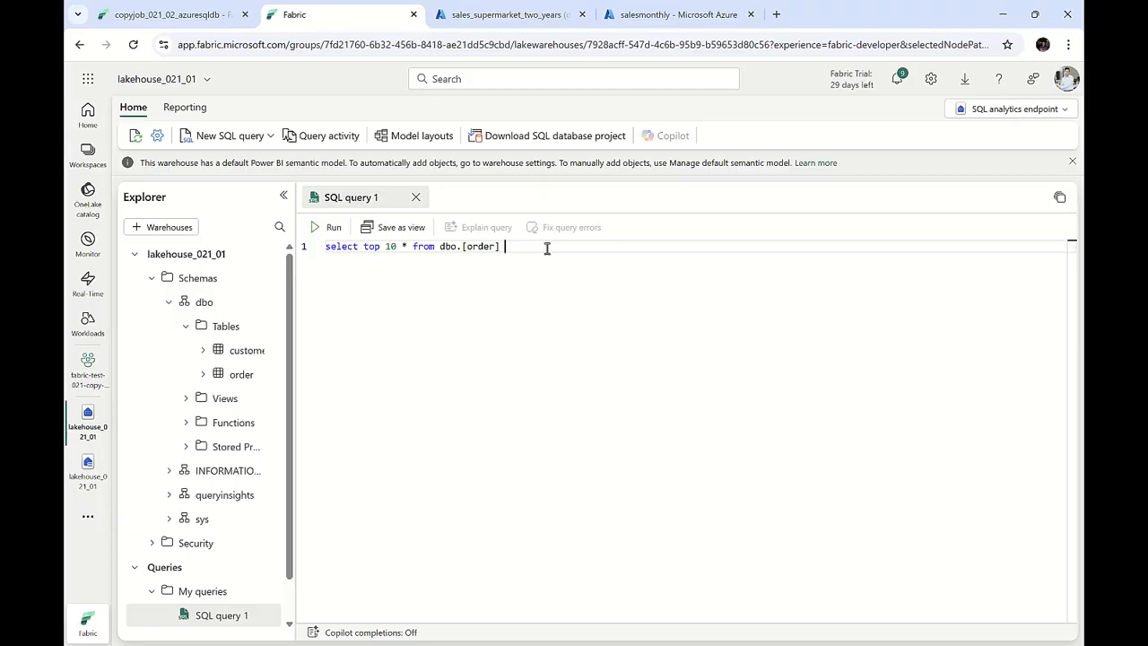
{"action": "type", "text": "order by OrderId desc"}
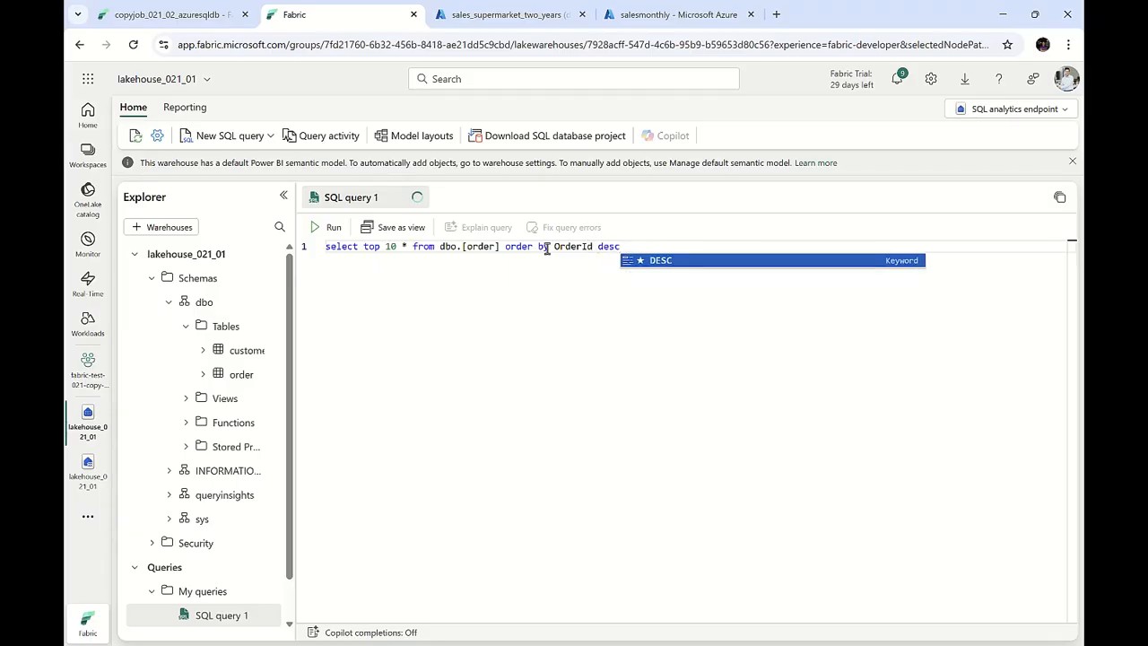
{"action": "key", "text": "Escape"}
{"action": "key", "text": "Return"}
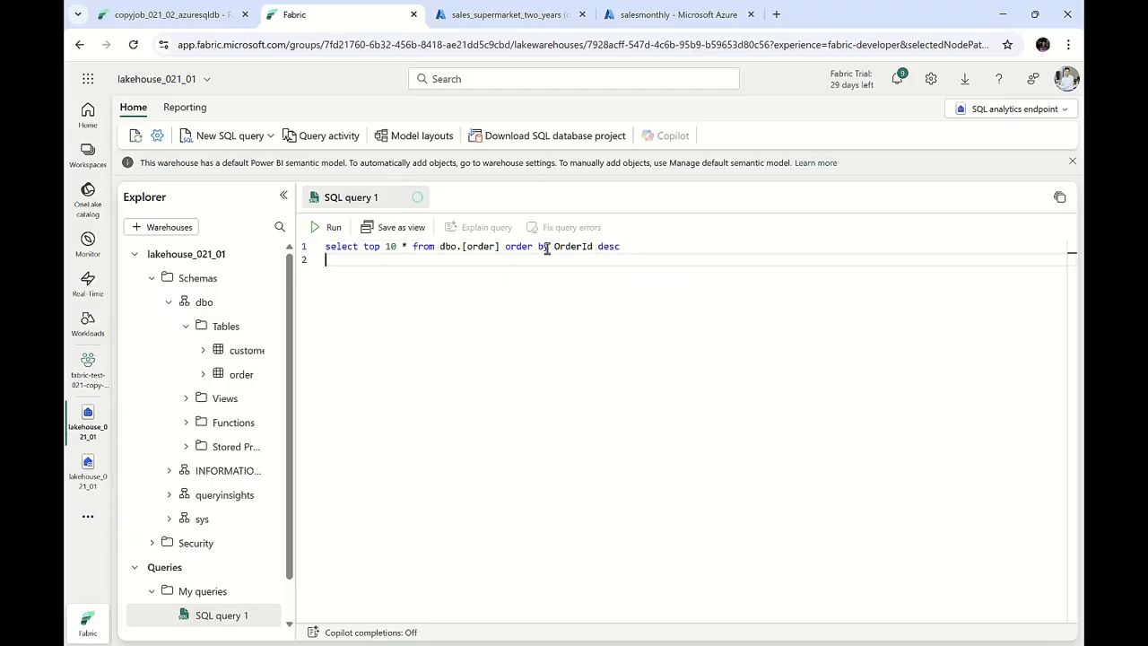
{"action": "left_click", "coordinate": [330, 228]}
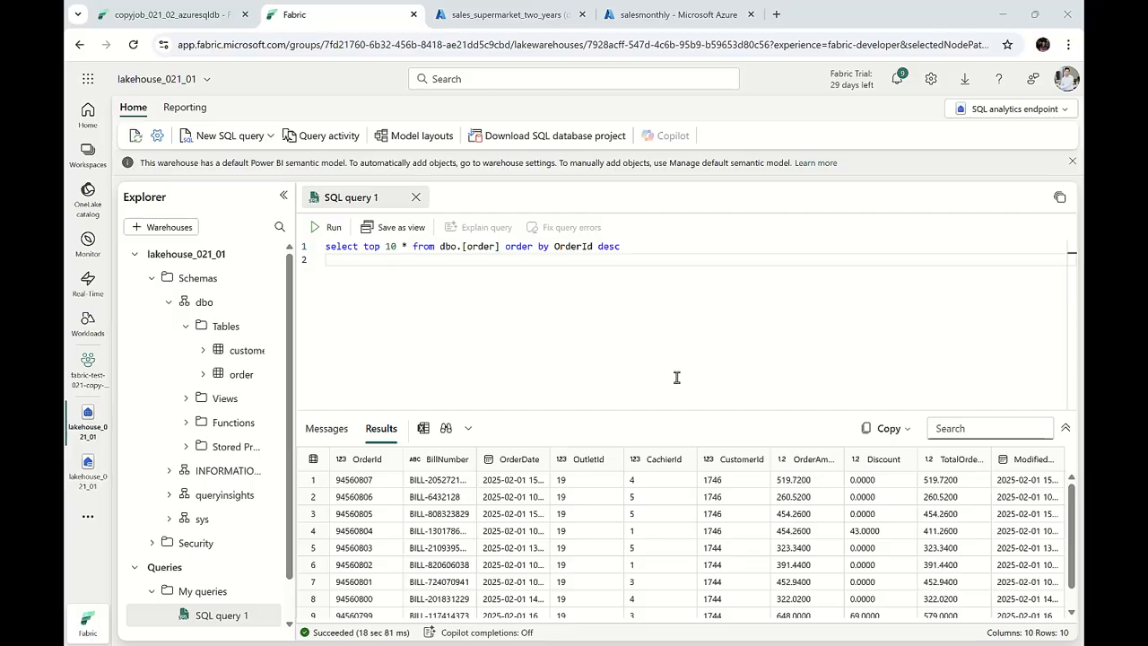
Add "select count(*) from dbo.[order]" below the first query and run only that statement
{"action": "key", "text": "Return"}
{"action": "type", "text": "select "}
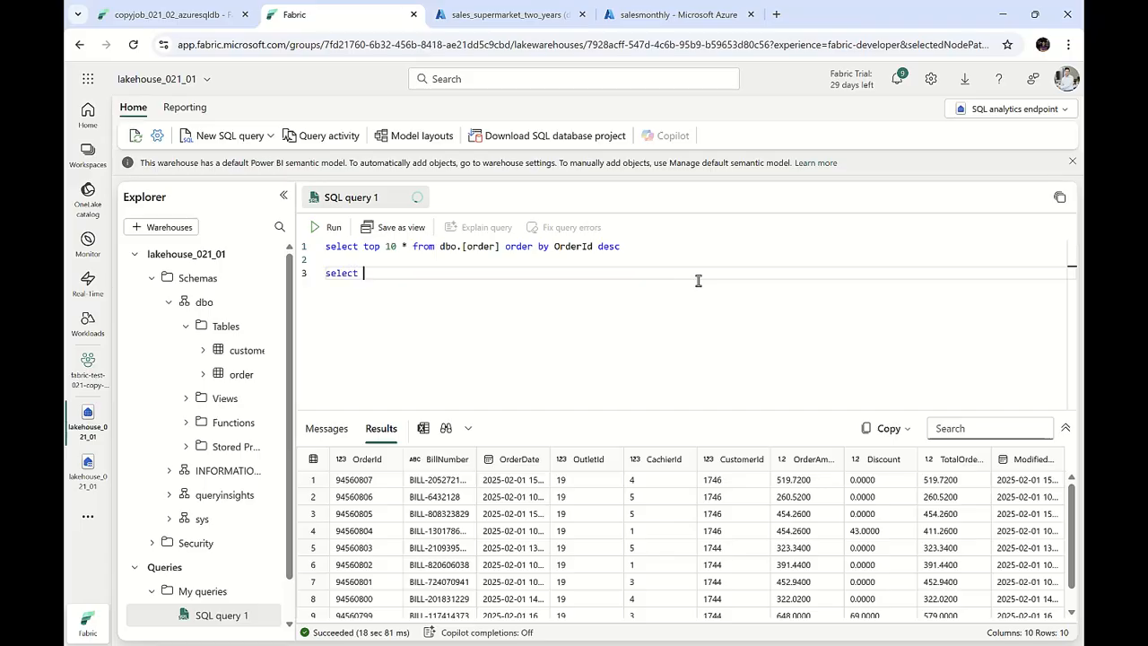
{"action": "type", "text": "count(*) from dbo.[order]"}
{"action": "key", "text": "Return"}
{"action": "key", "text": "shift+Up"}
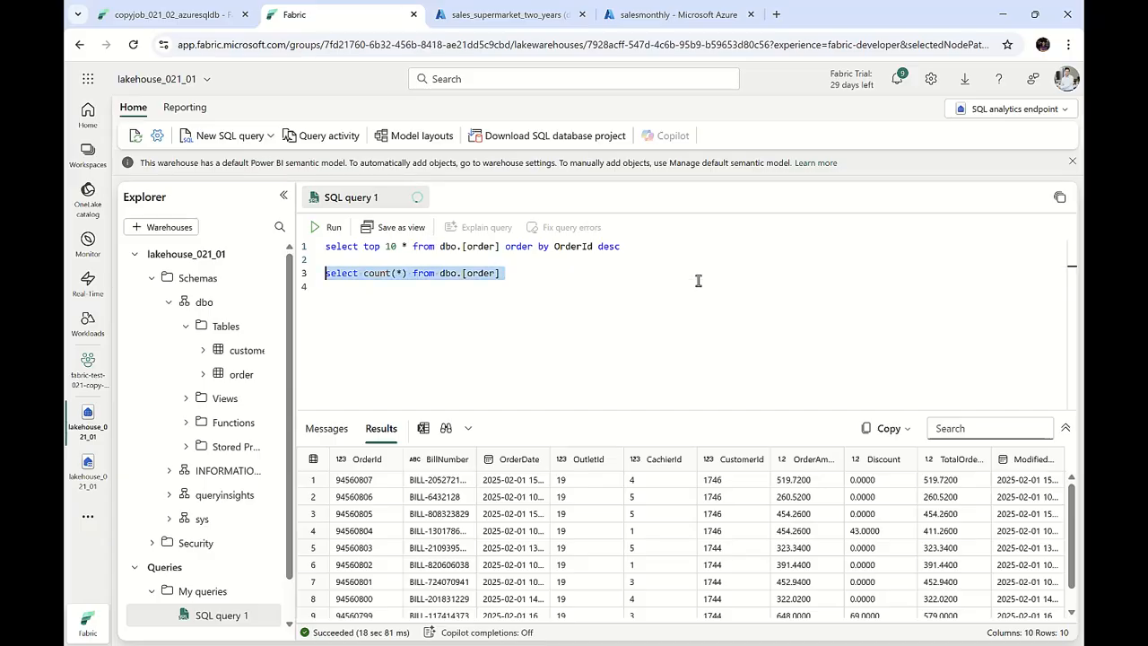
{"action": "left_click", "coordinate": [329, 230]}
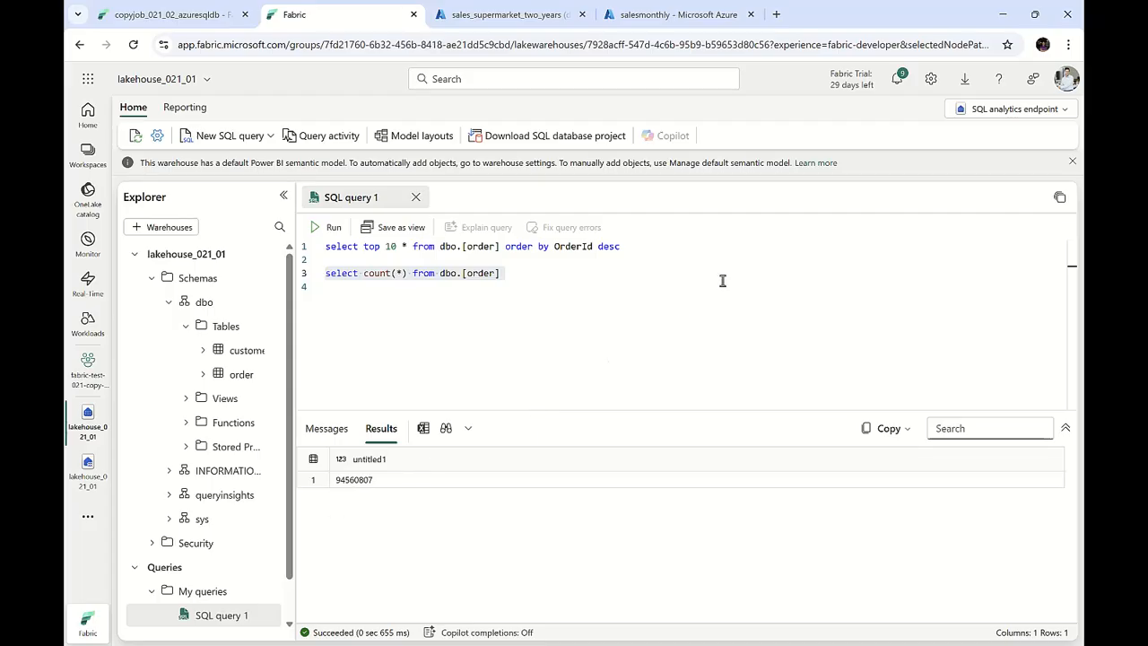
Switch to SQL Server Management Studio and execute only "exec dbo.GenerateHistoricalOrders 2025" in SQLQuery3.sql
{"action": "mouse_move", "coordinate": [571, 628]}
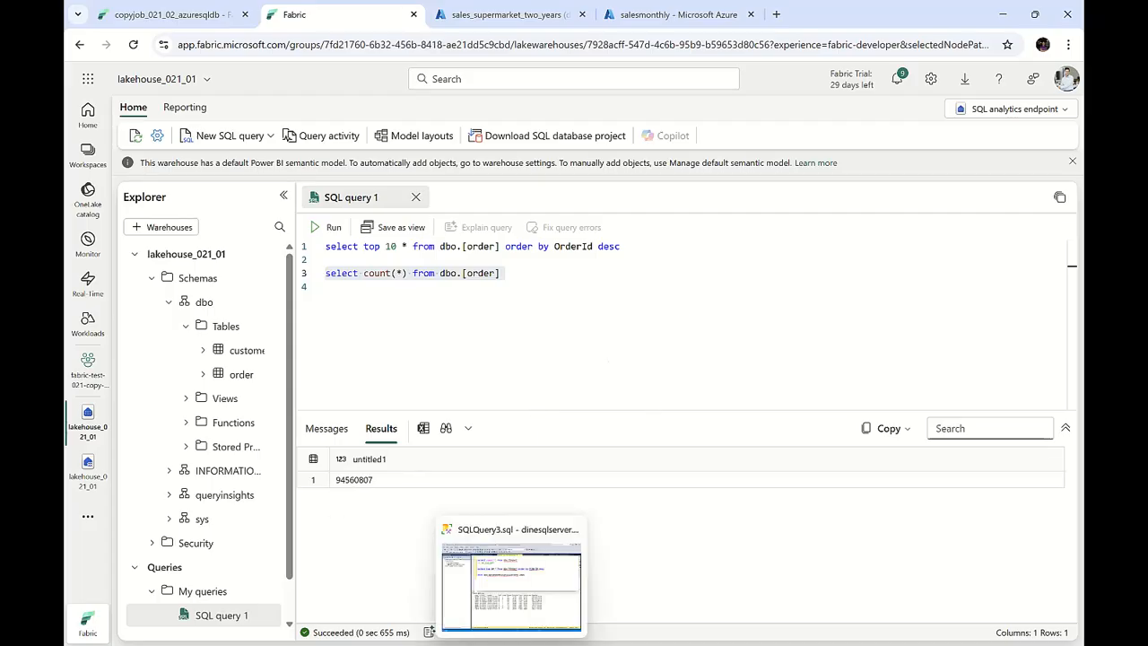
{"action": "left_click", "coordinate": [523, 603]}
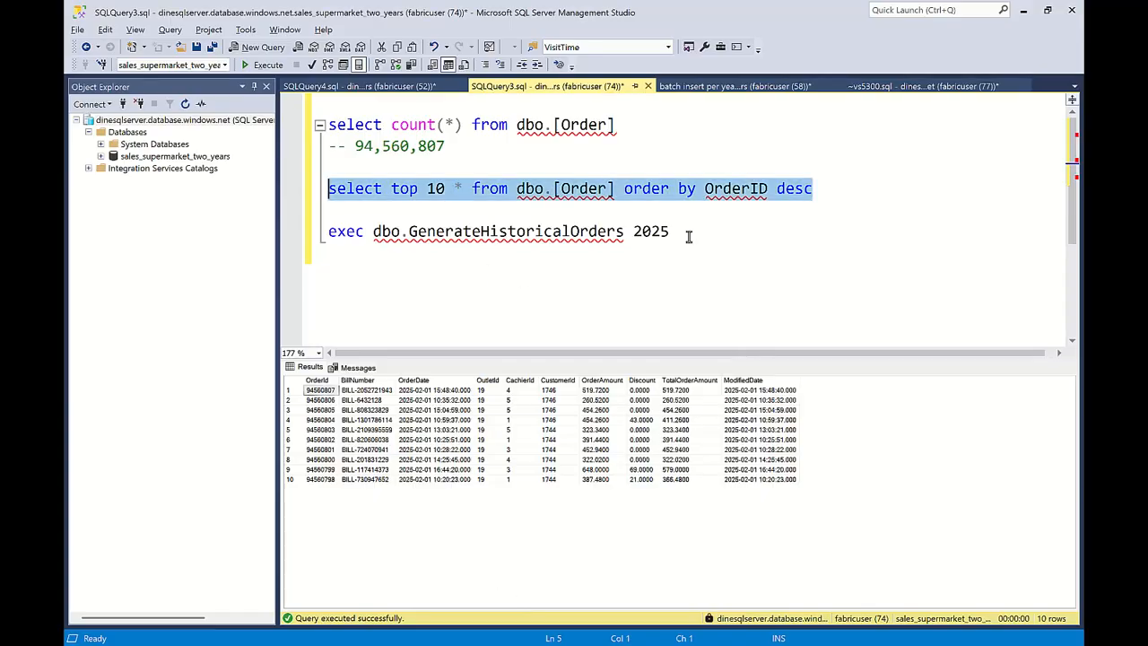
{"action": "left_click_drag", "start_coordinate": [687, 230], "coordinate": [299, 233]}
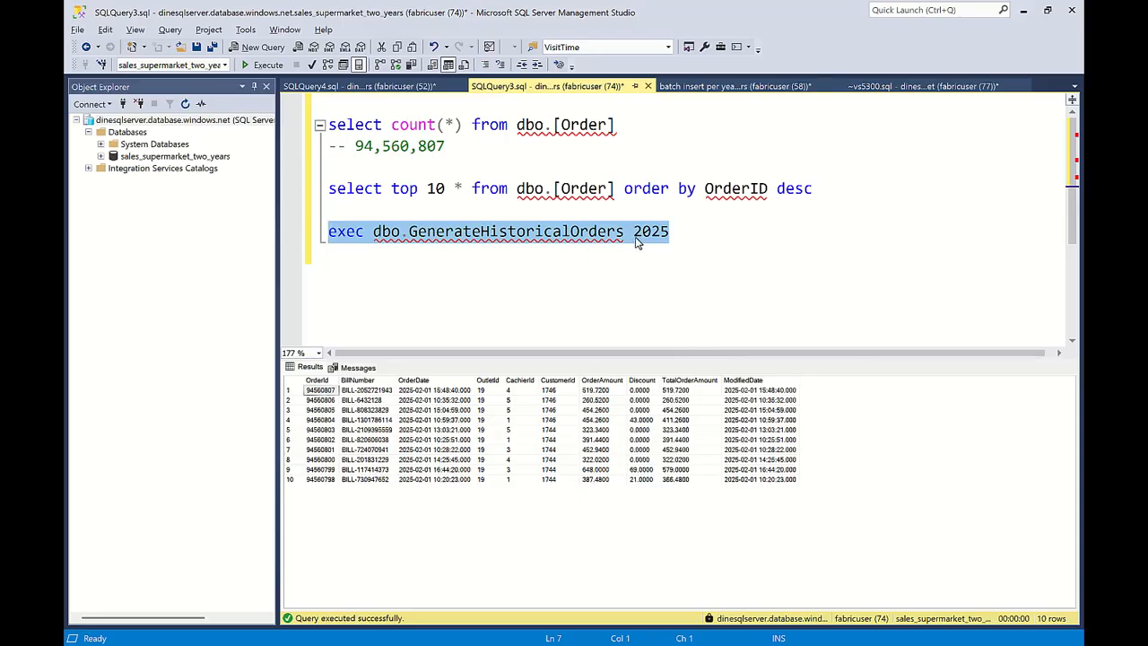
{"action": "left_click", "coordinate": [269, 67]}
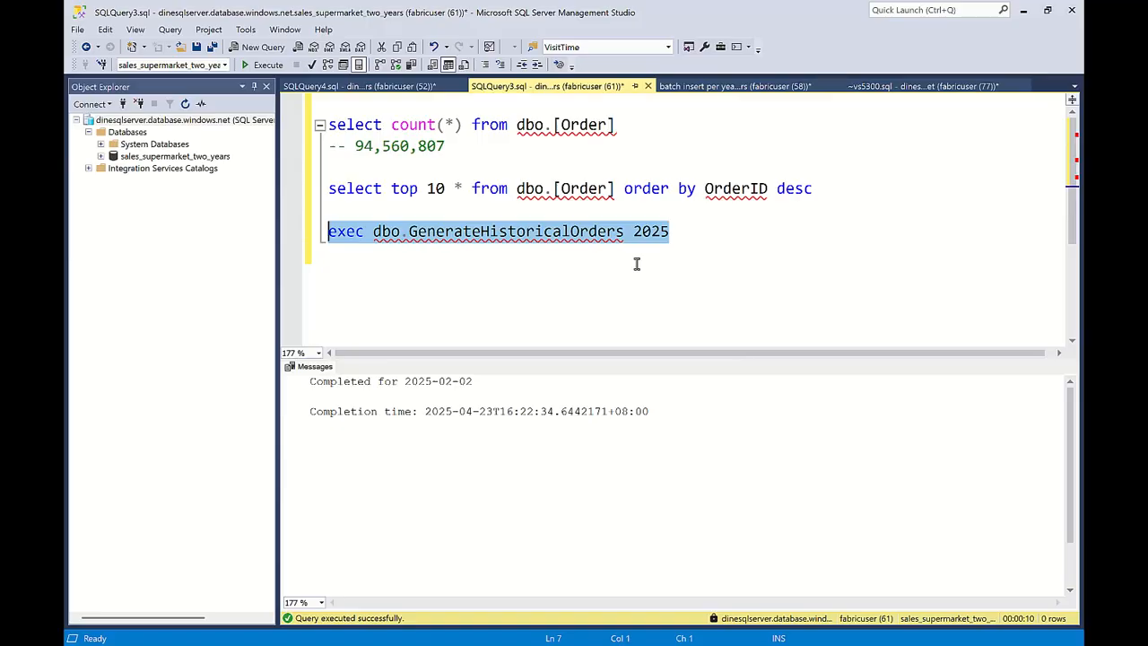
Return to Fabric from the copyjob_021_02_azuresqldb page and refresh the monitored activities to check the latest run
{"action": "key", "text": "alt+Tab"}
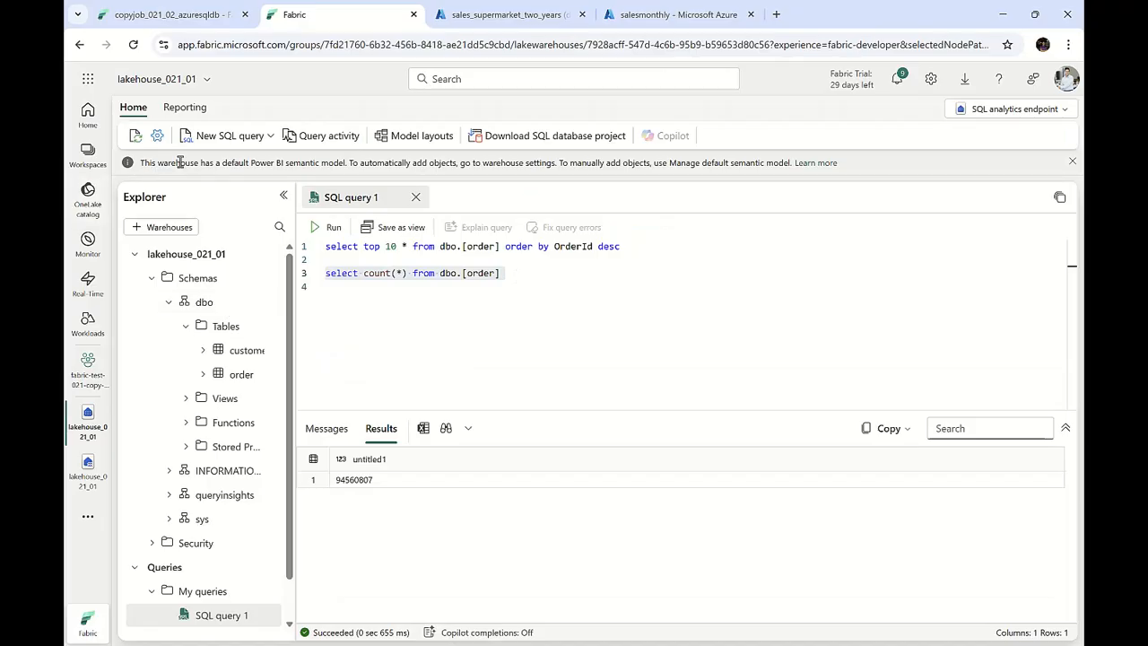
{"action": "left_click", "coordinate": [174, 9]}
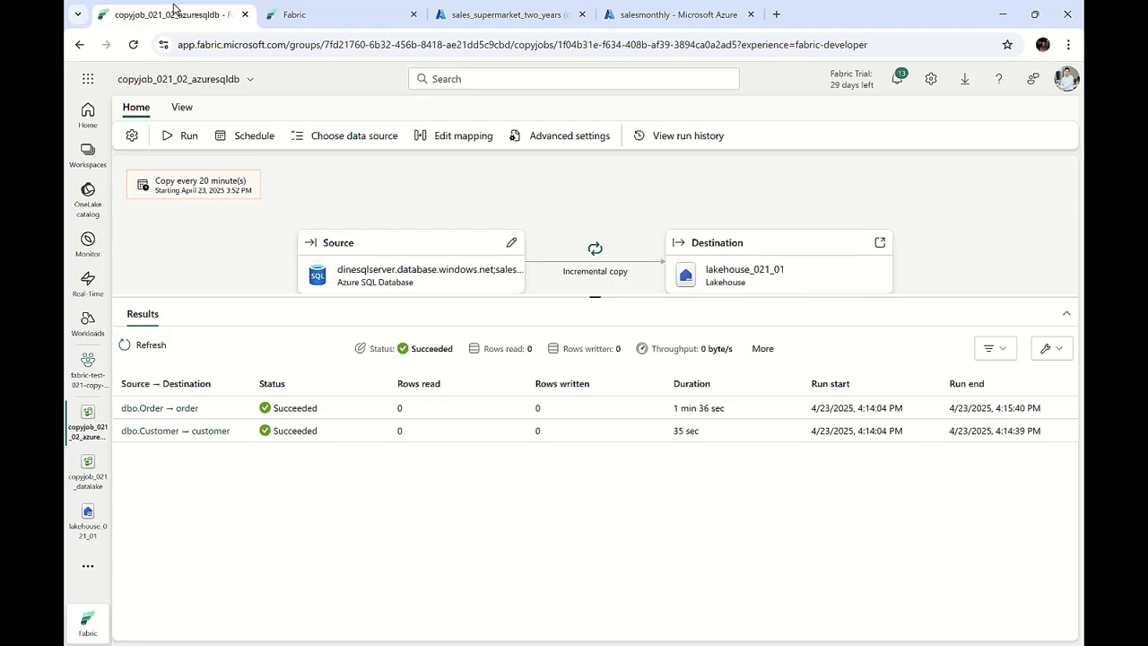
{"action": "left_click", "coordinate": [87, 256]}
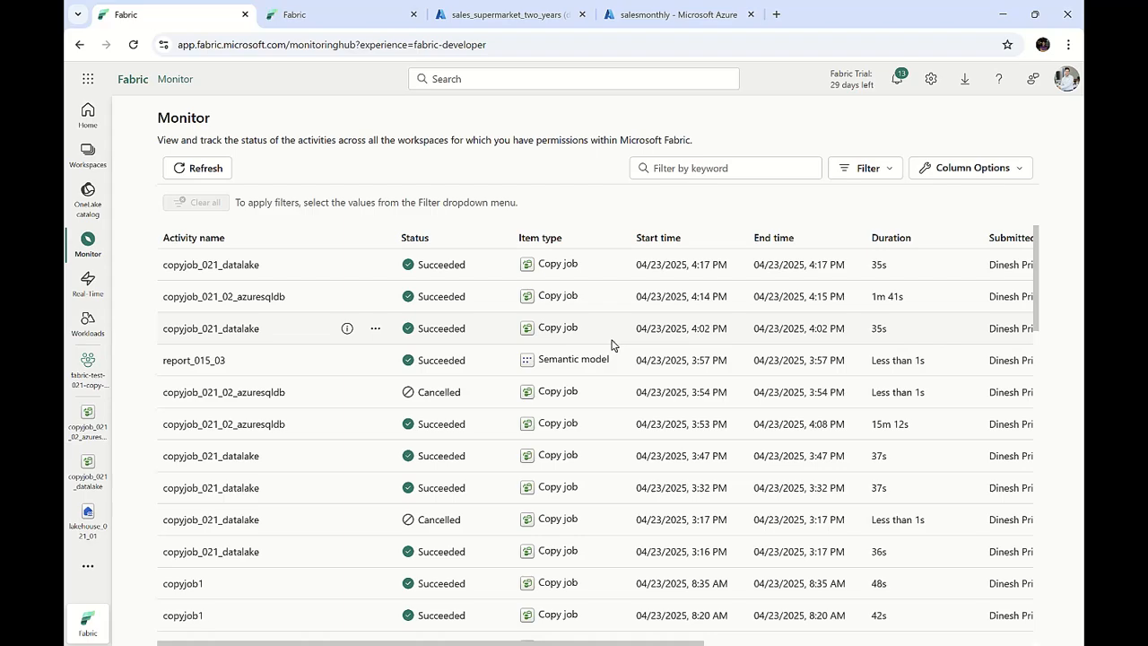
{"action": "left_click", "coordinate": [186, 171]}
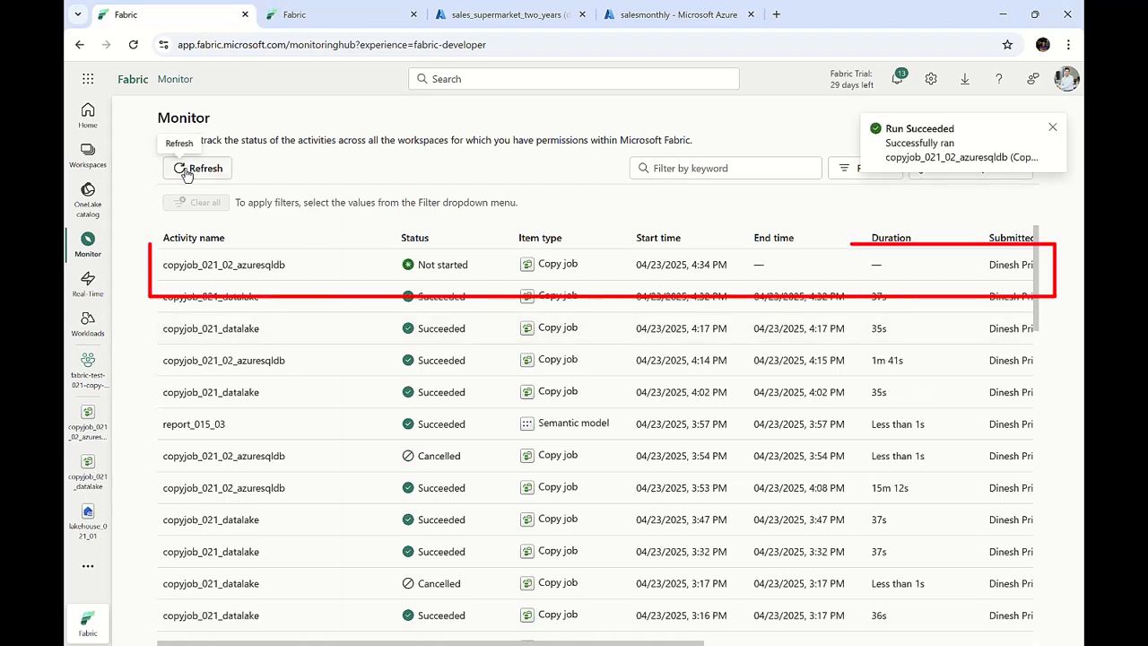
Go back to the lakehouse_021_01 query, rerun the top 10 orders statement and refresh the SQL analytics endpoint
{"action": "left_click", "coordinate": [292, 16]}
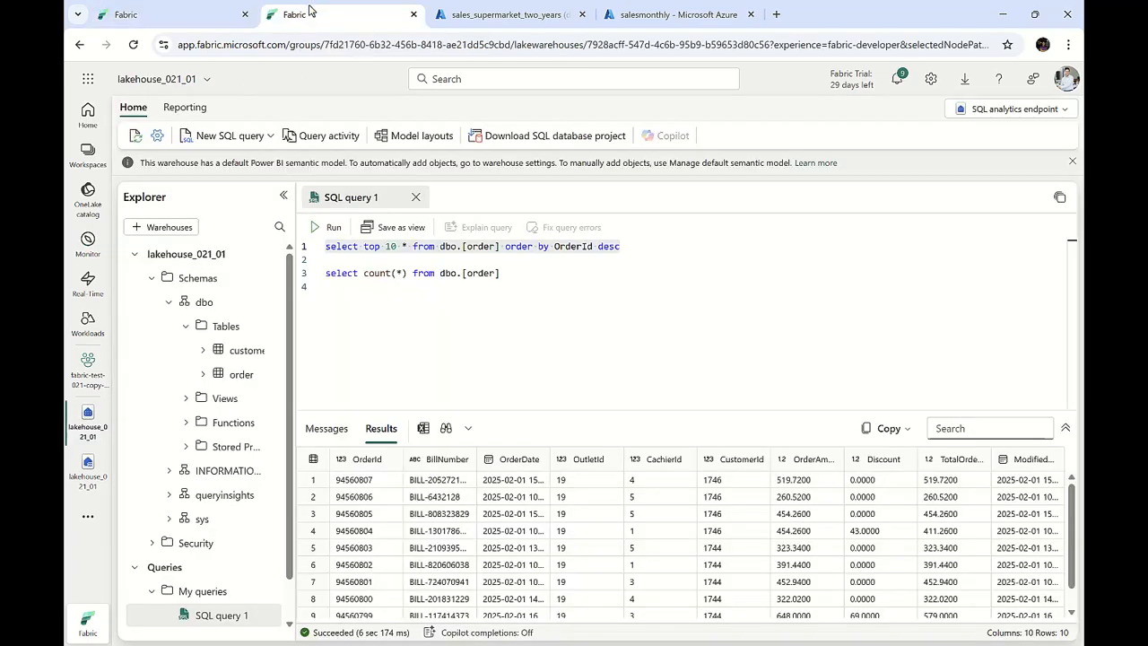
{"action": "left_click", "coordinate": [330, 227]}
{"action": "left_click", "coordinate": [543, 279]}
{"action": "key", "text": "ctrl+a"}
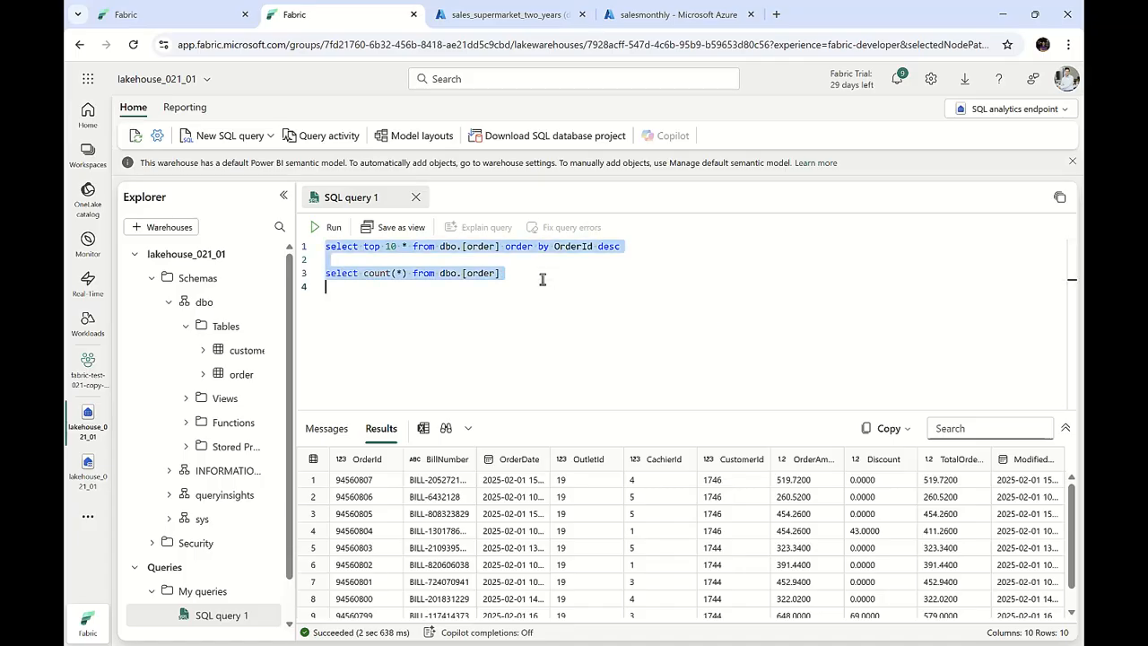
{"action": "left_click", "coordinate": [137, 137]}
Rerun the top 10 orders statement and the order count statement separately to check the copied rows
{"action": "left_click_drag", "start_coordinate": [643, 246], "coordinate": [321, 241]}
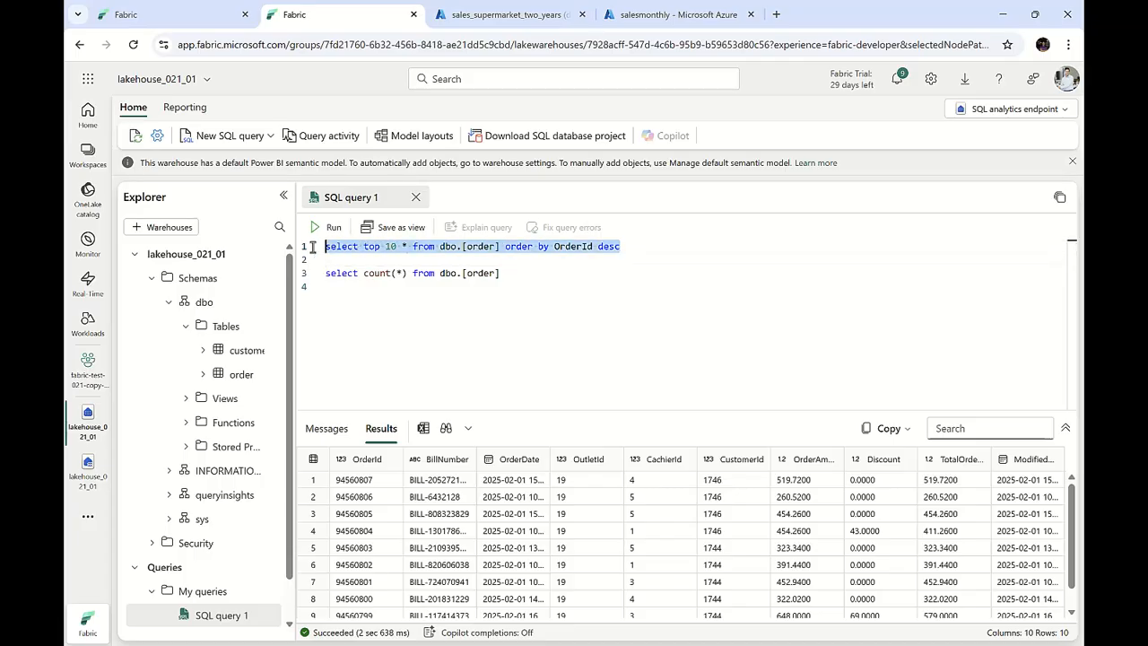
{"action": "left_click", "coordinate": [315, 230]}
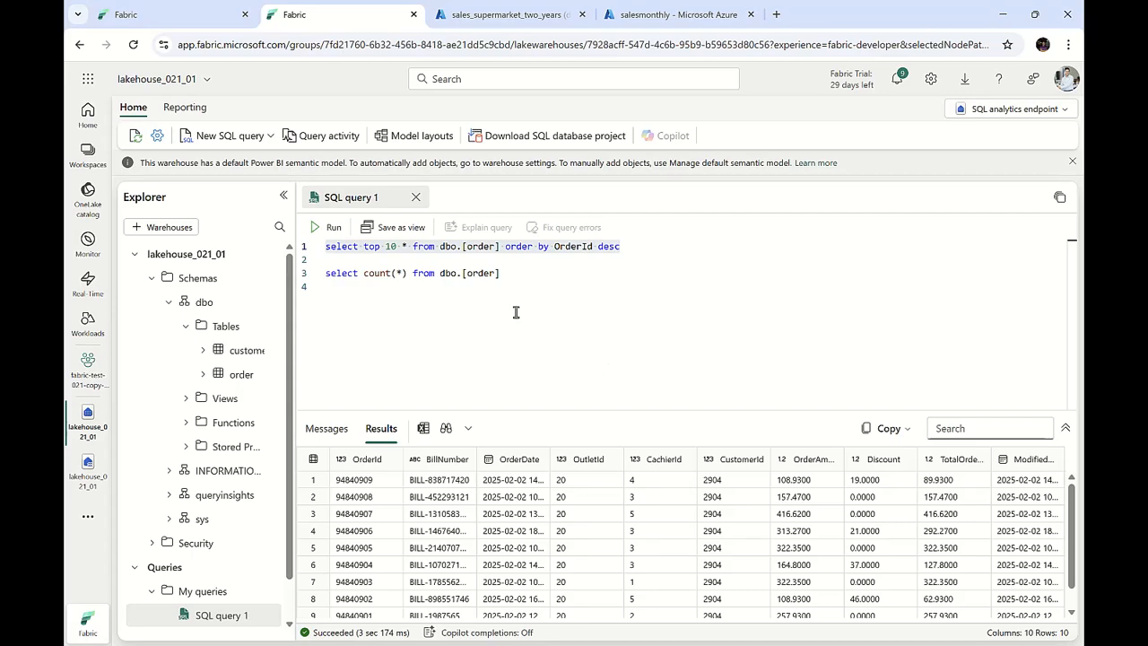
{"action": "left_click_drag", "start_coordinate": [523, 273], "coordinate": [322, 275]}
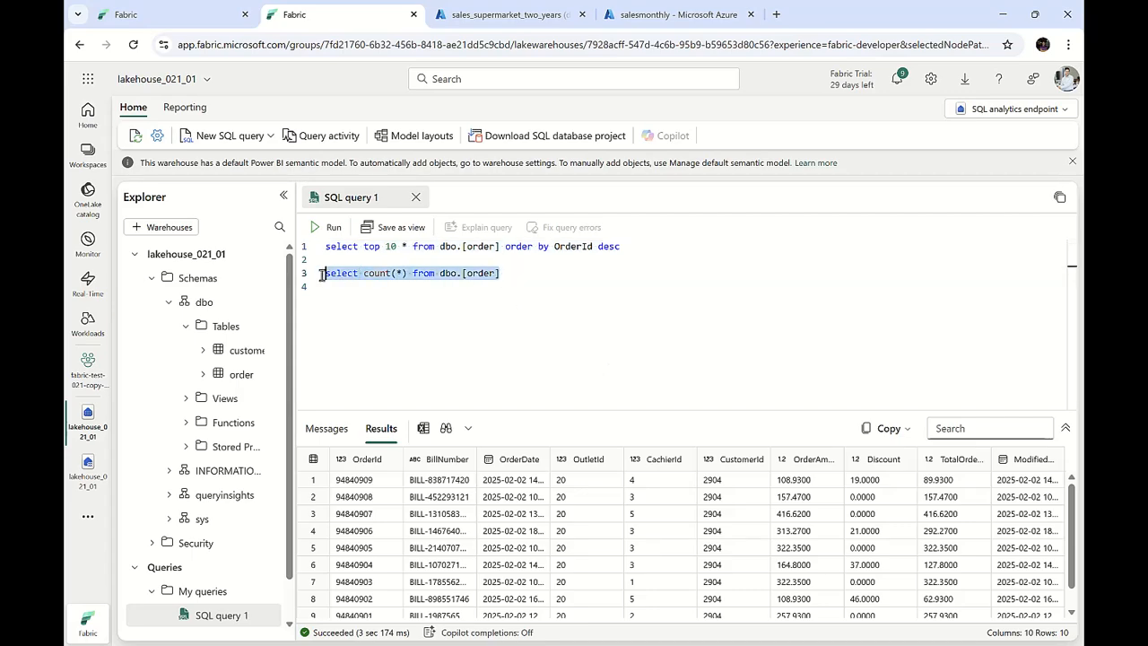
{"action": "left_click", "coordinate": [328, 227]}
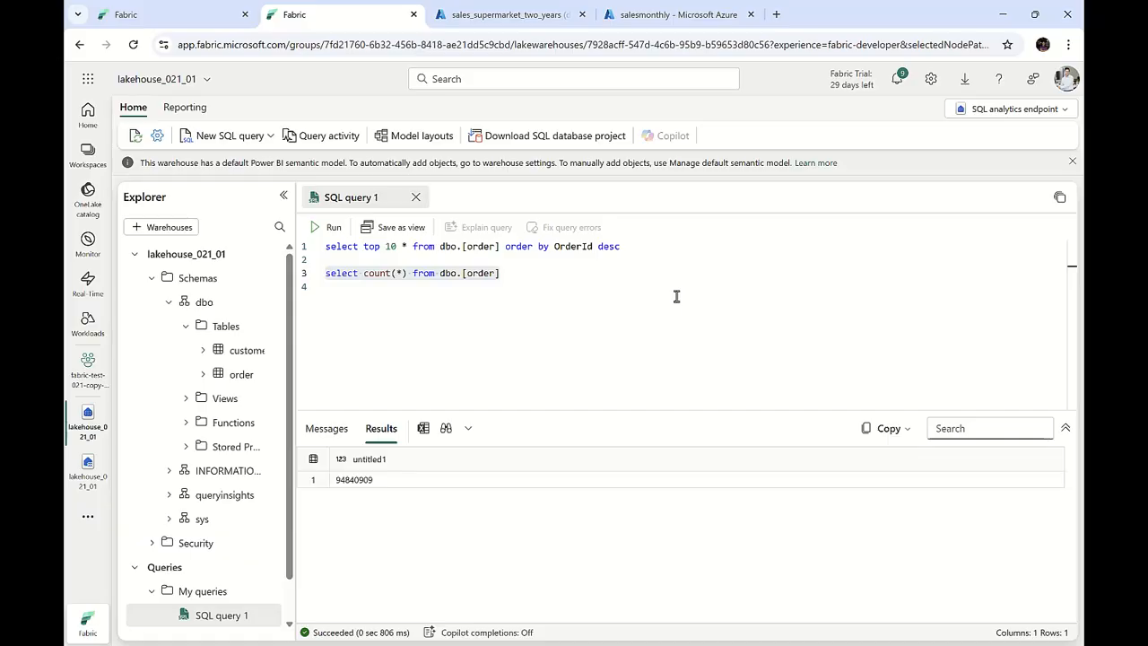
Return to the Monitor page and refresh the activity list to check the copyjob_021_02_azuresqldb run status
{"action": "left_click", "coordinate": [184, 21]}
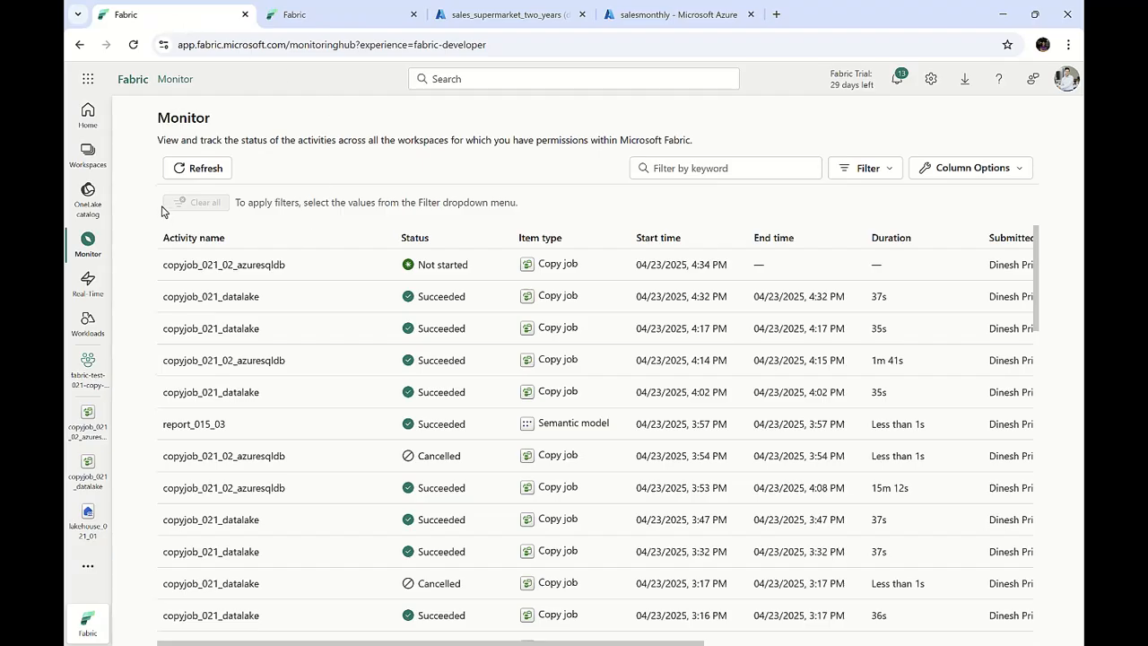
{"action": "left_click", "coordinate": [205, 169]}
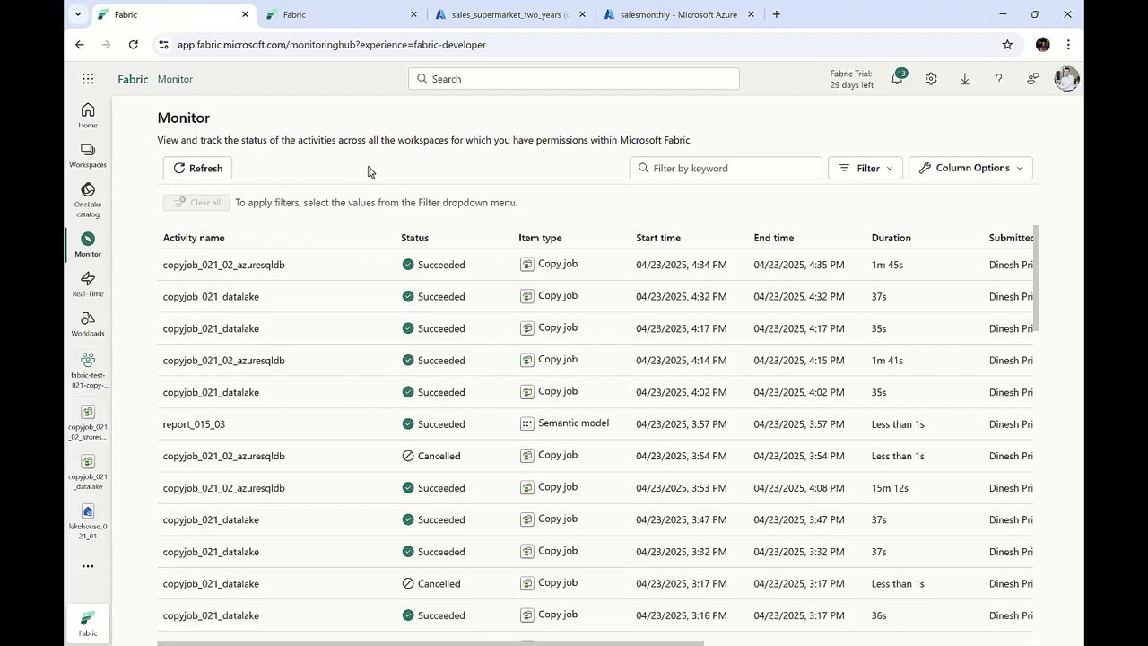